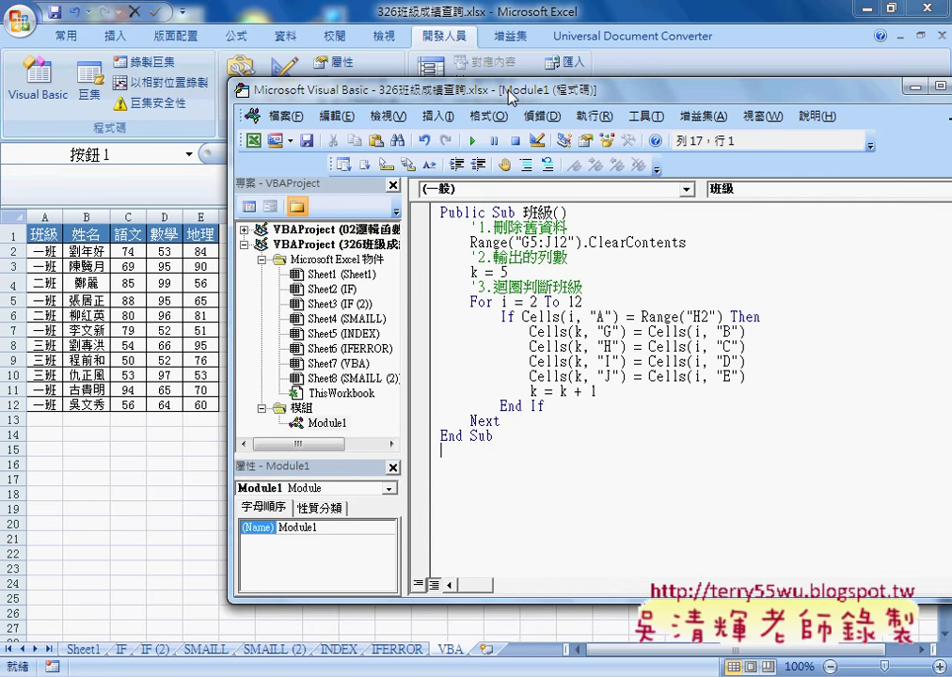
Move the VBA editor aside to reveal the filtered score table in columns G:J.
drag(550, 90, 739, 106)
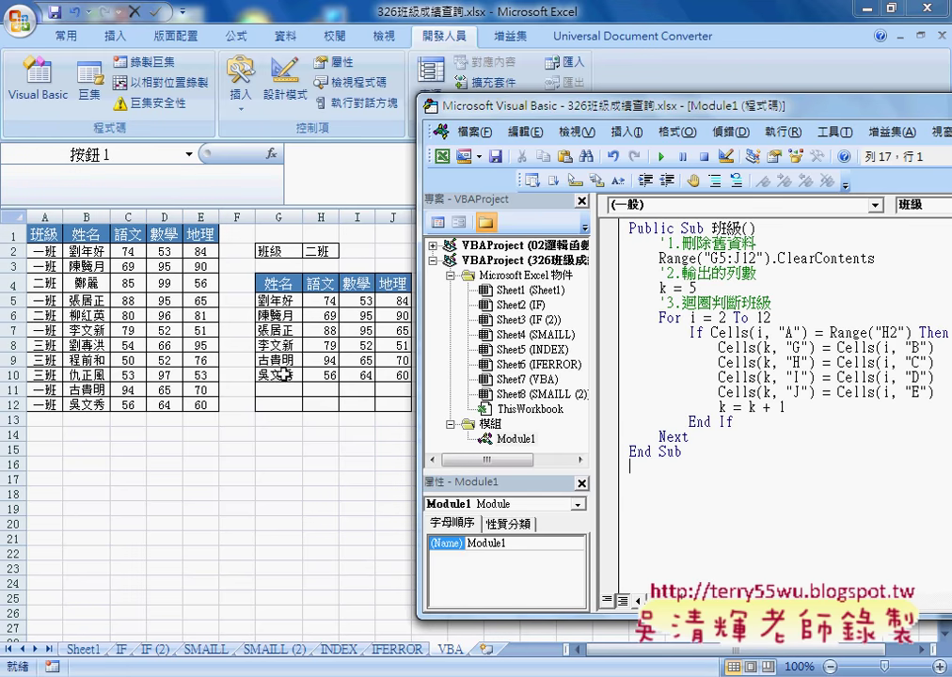
Review the macro's clearing line and put the cursor on k in the 'k = 5' line.
mouse_move(655, 257)
mouse_down()
mouse_move(846, 273)
mouse_move(876, 260)
mouse_up()
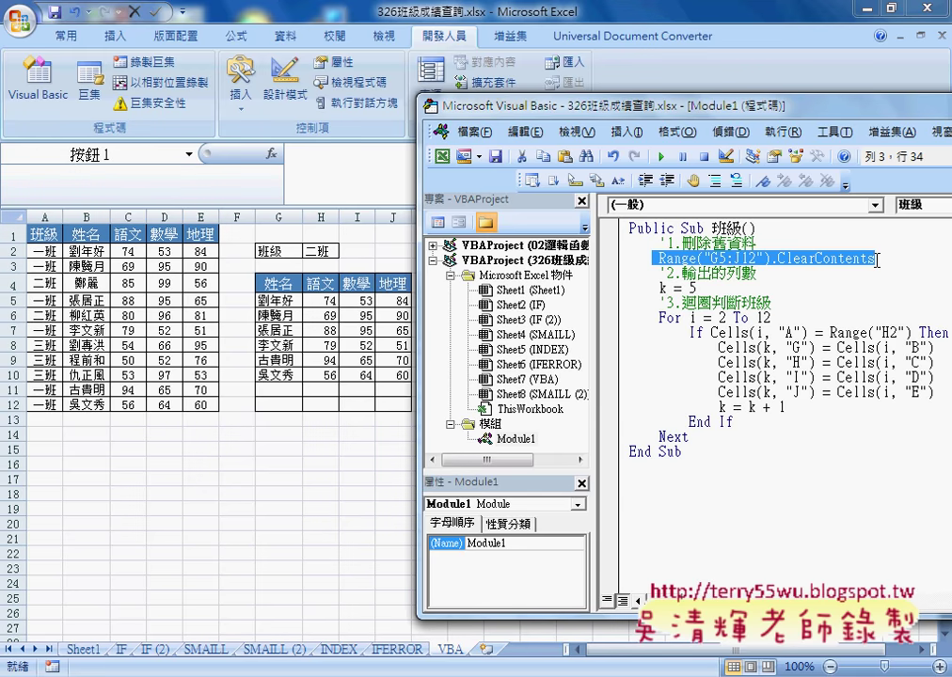
double_click(693, 288)
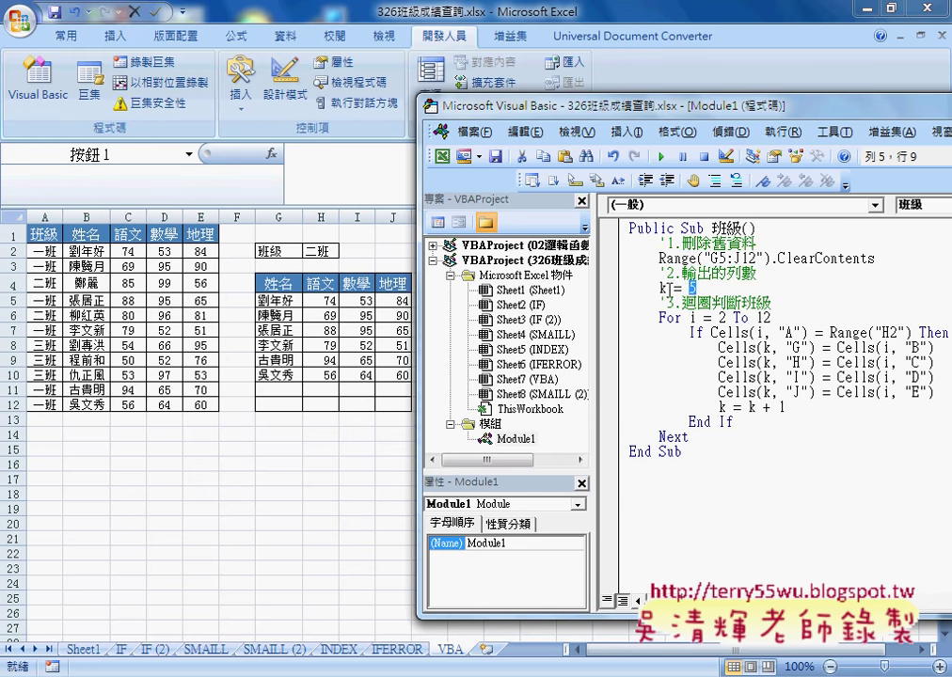
double_click(663, 288)
click(663, 288)
Rename k to counter on the 'k = 5' line and copy the new name.
text(count)
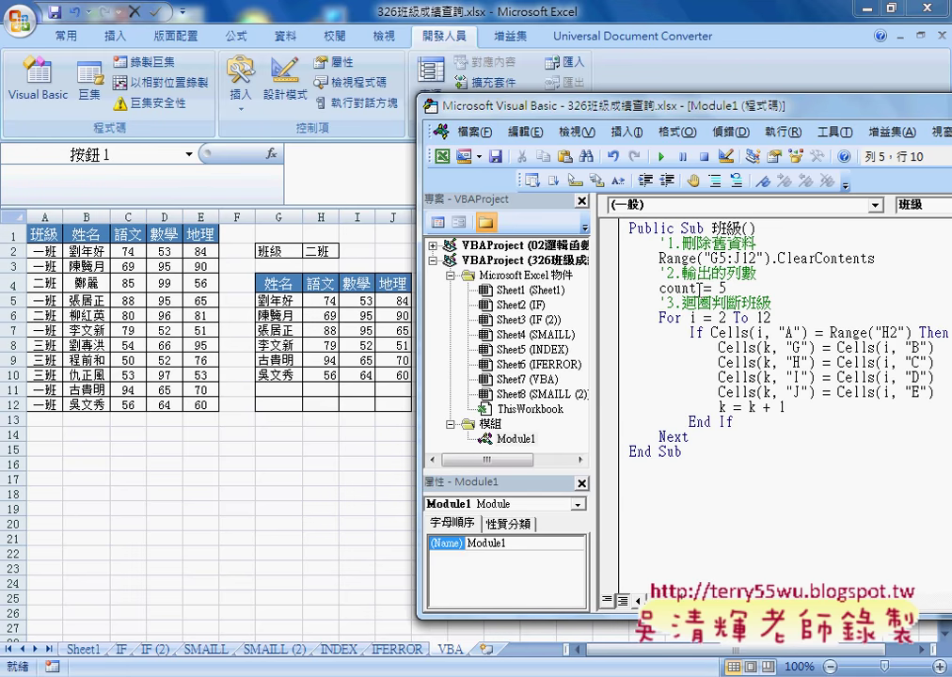
key(shift+Left)
key(shift+Left)
key(shift+Left)
drag(666, 290, 660, 295)
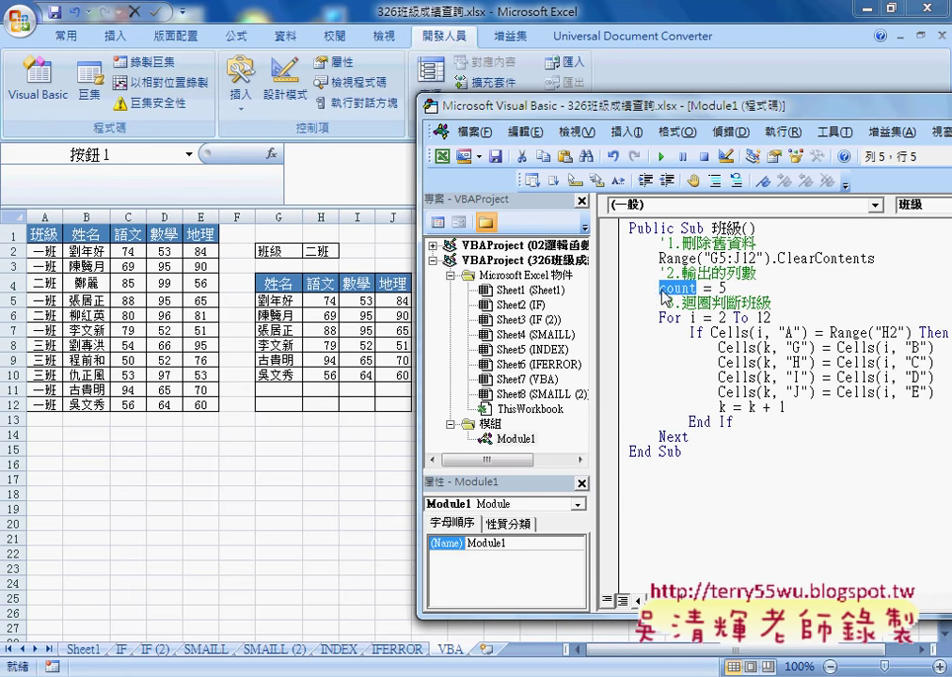
click(708, 289)
key(Left)
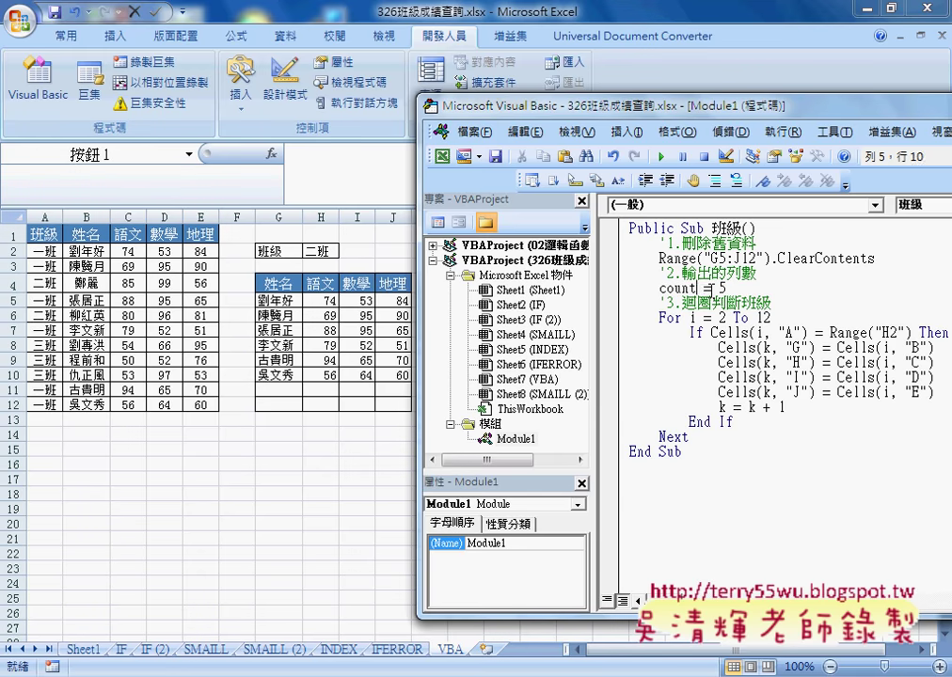
text(er)
double_click(710, 289)
key(ctrl+c)
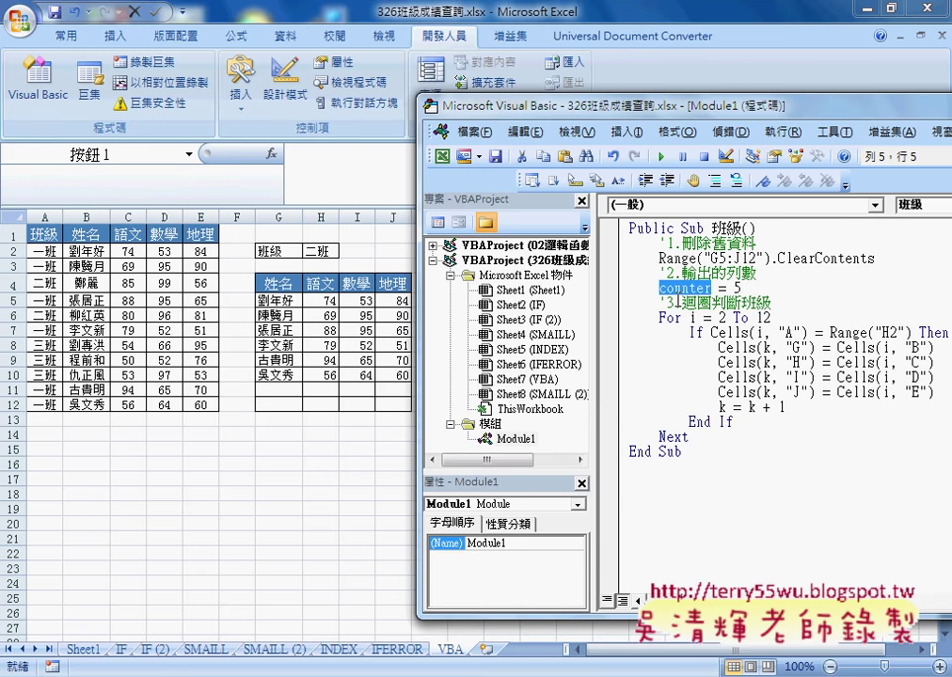
Replace both k's in the increment line so it reads 'counter = counter + 1'.
double_click(723, 407)
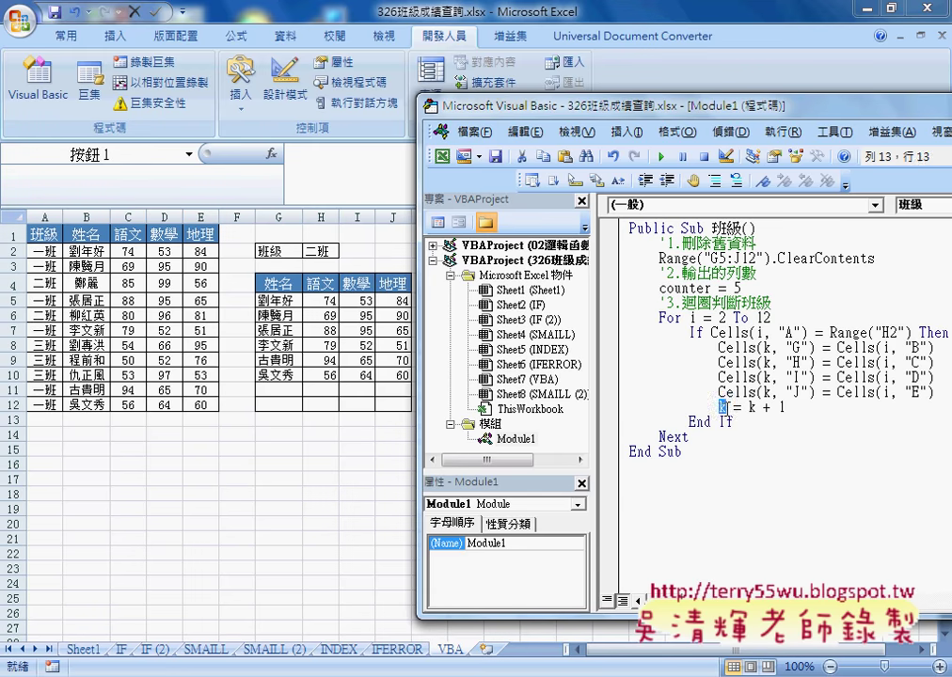
key(ctrl+v)
double_click(797, 407)
key(ctrl+v)
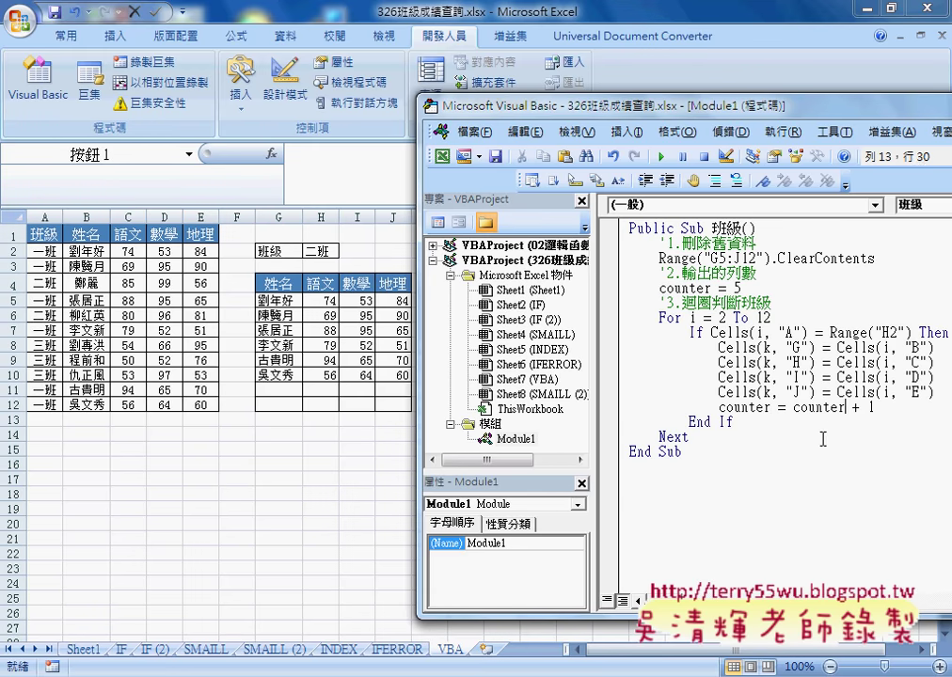
click(829, 442)
drag(742, 289, 720, 290)
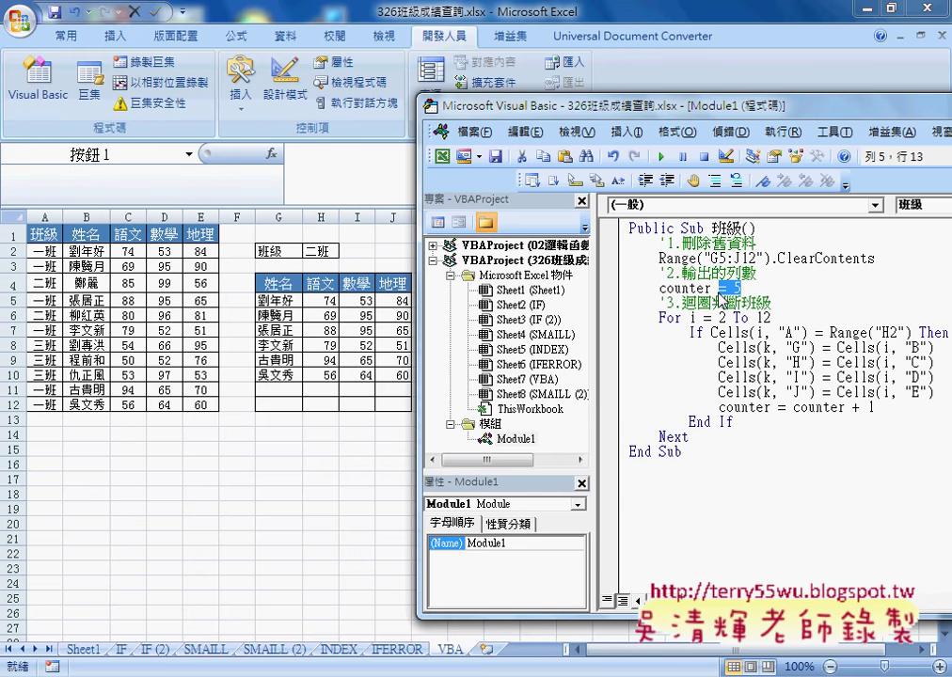
drag(793, 408, 876, 408)
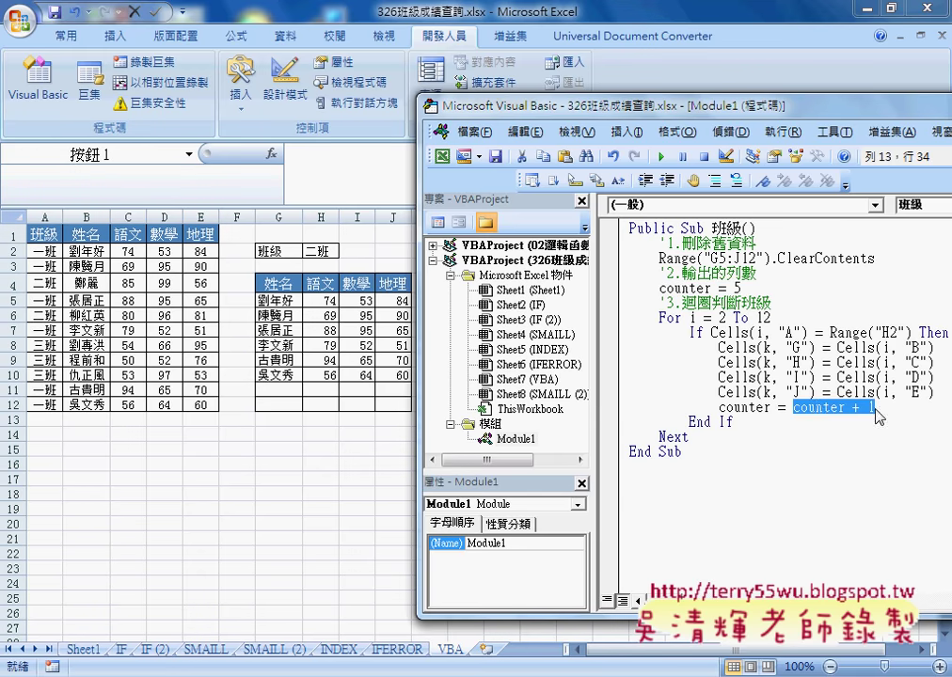
double_click(729, 409)
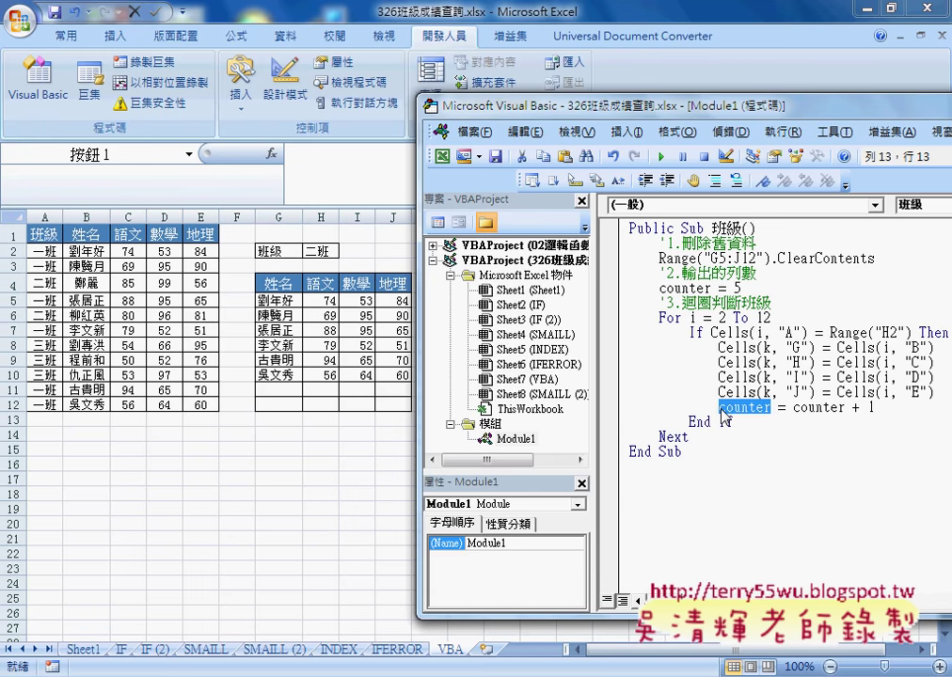
double_click(685, 288)
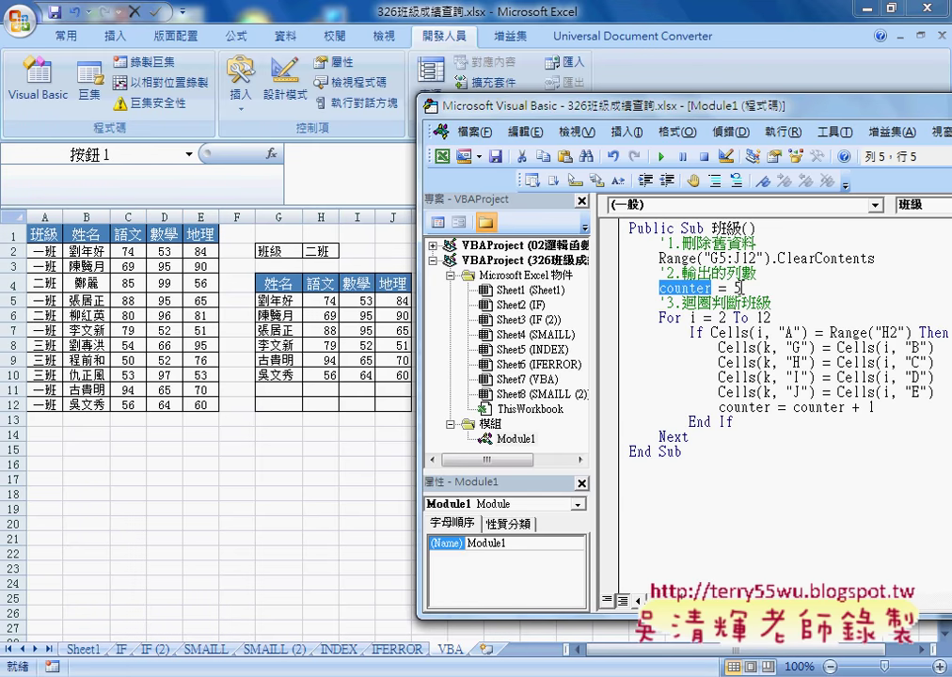
double_click(738, 288)
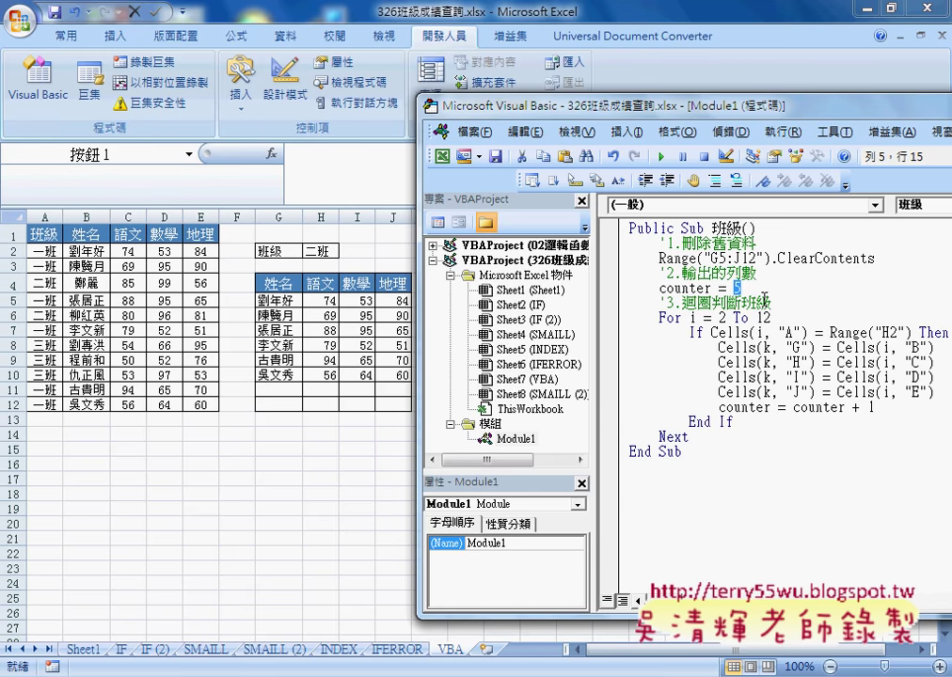
drag(718, 288, 743, 288)
drag(876, 407, 793, 407)
mouse_move(764, 347)
mouse_down()
mouse_move(890, 393)
mouse_move(719, 408)
mouse_up()
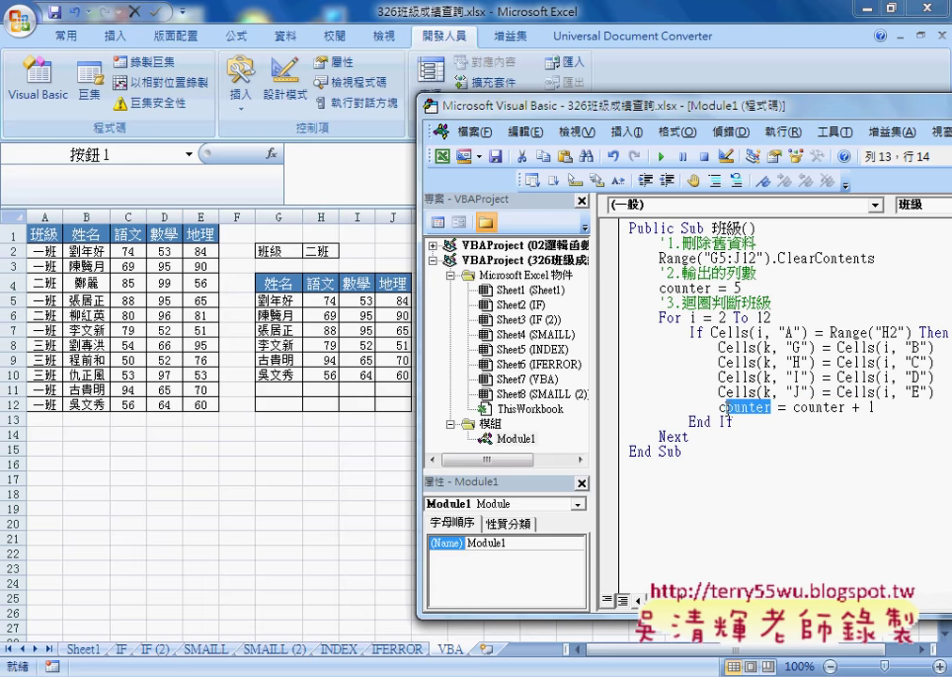
double_click(738, 287)
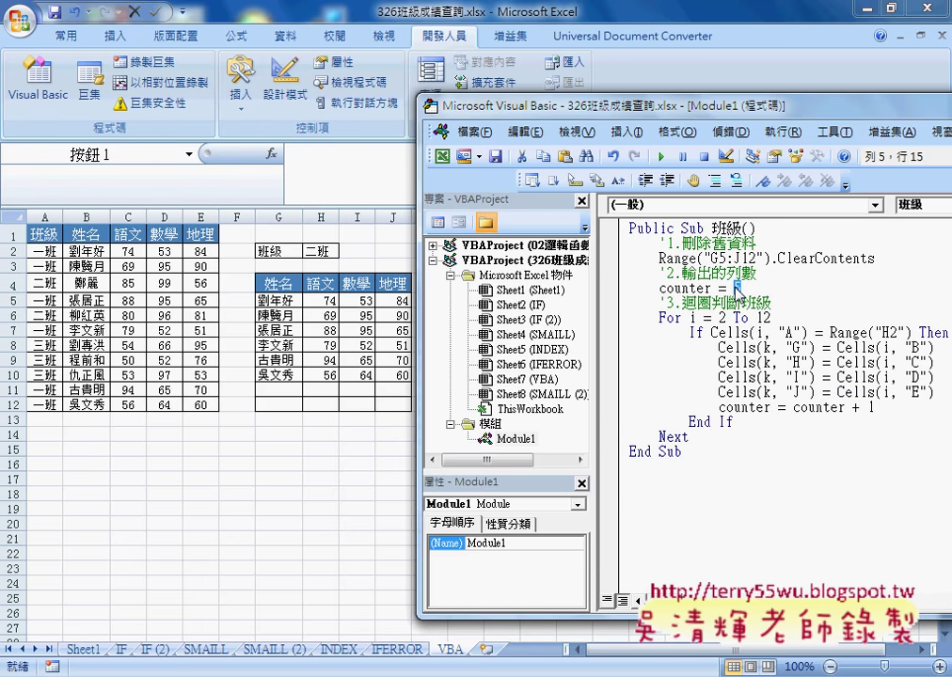
mouse_move(738, 287)
mouse_down()
mouse_move(734, 299)
mouse_move(680, 296)
mouse_up()
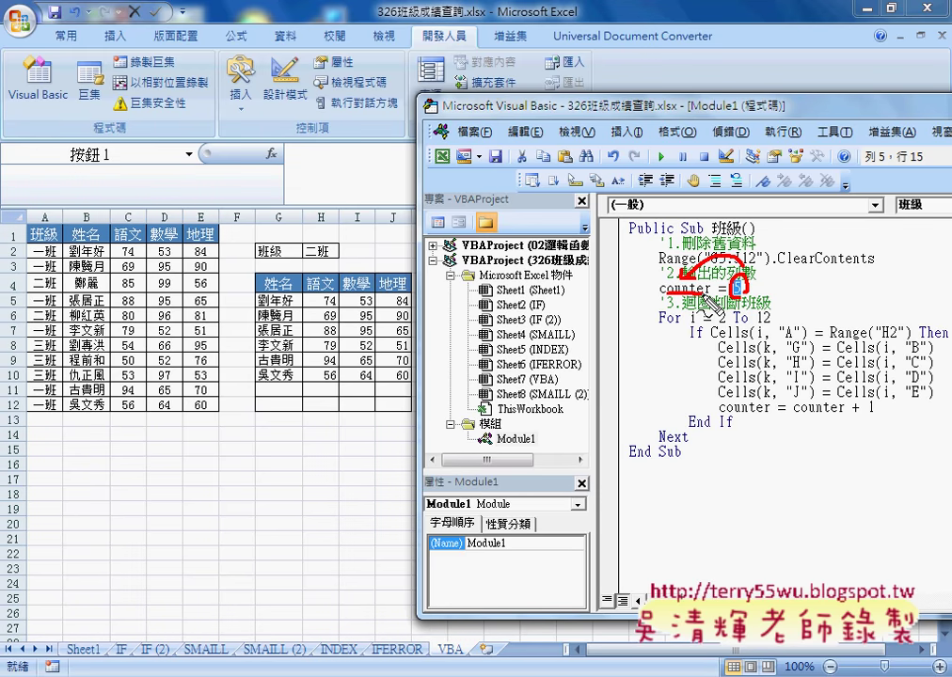
mouse_move(799, 412)
mouse_down()
mouse_move(851, 405)
mouse_move(758, 395)
mouse_up()
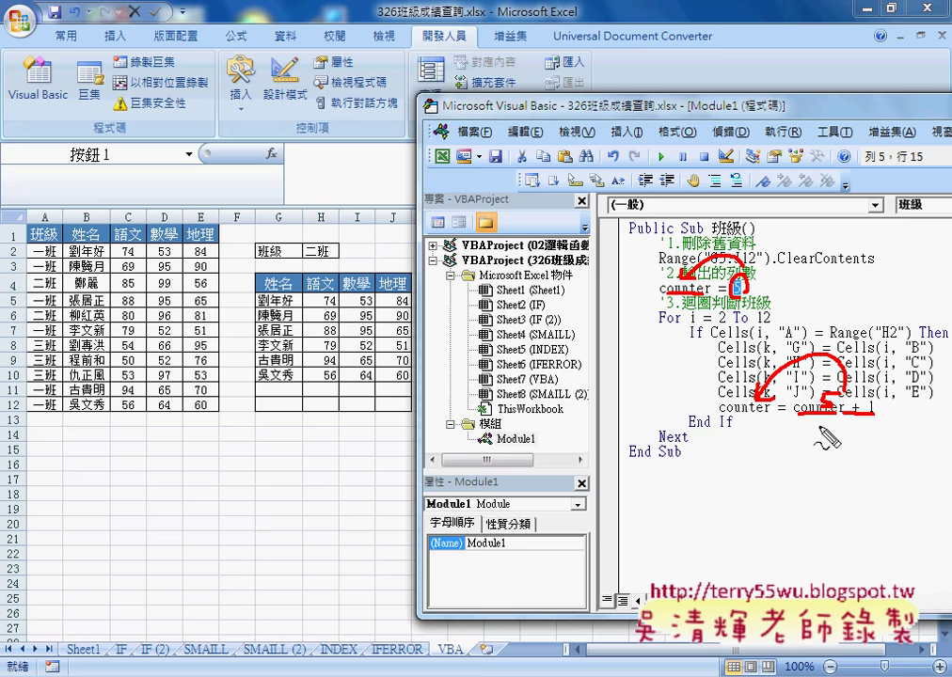
drag(791, 406, 792, 410)
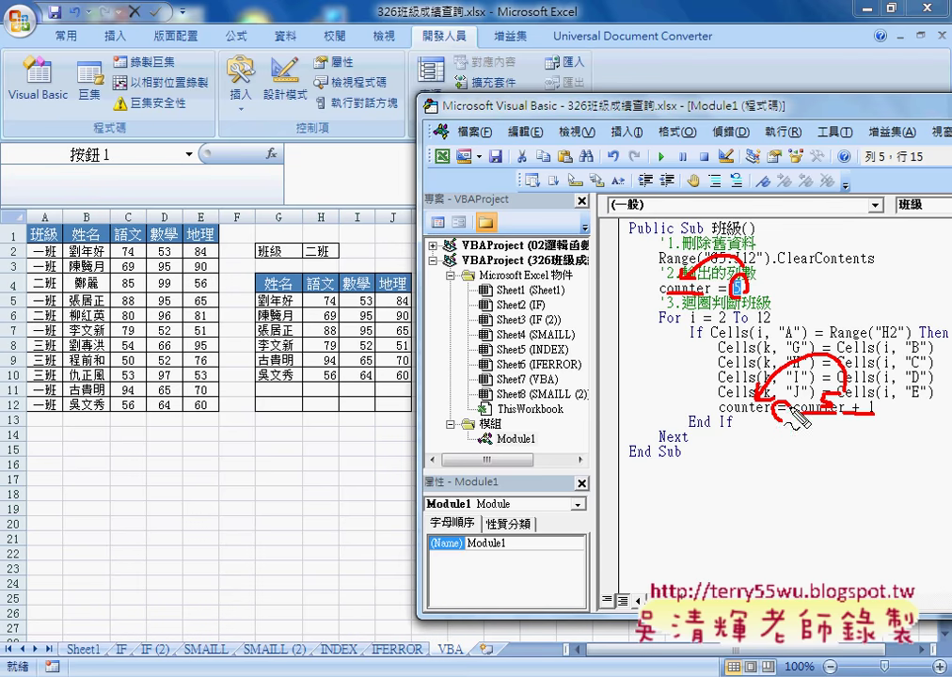
mouse_move(792, 459)
mouse_down()
mouse_move(783, 429)
mouse_move(800, 439)
mouse_up()
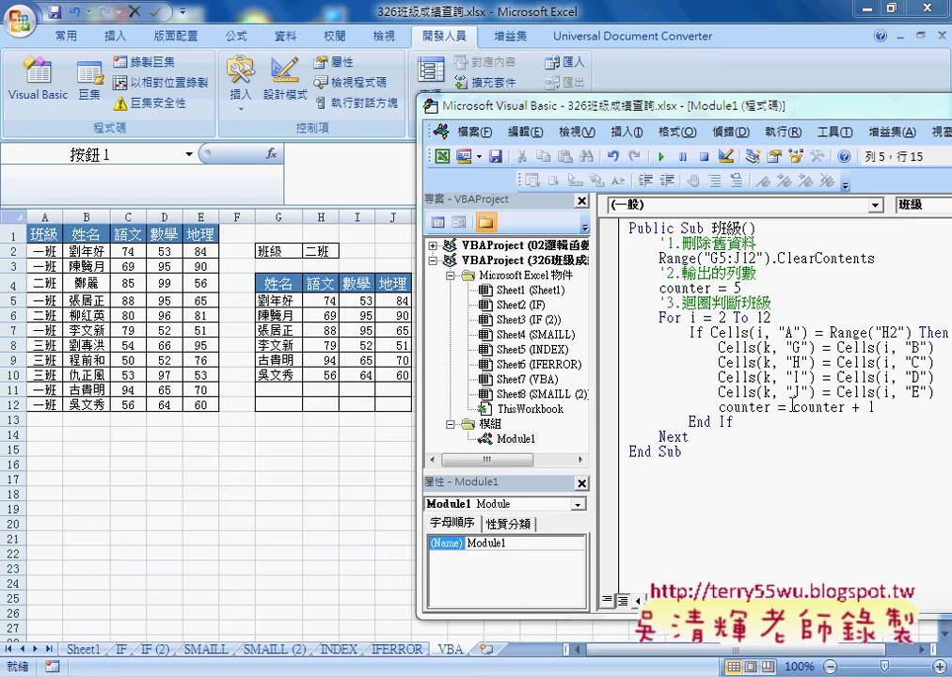
drag(789, 407, 849, 408)
key(shift+End)
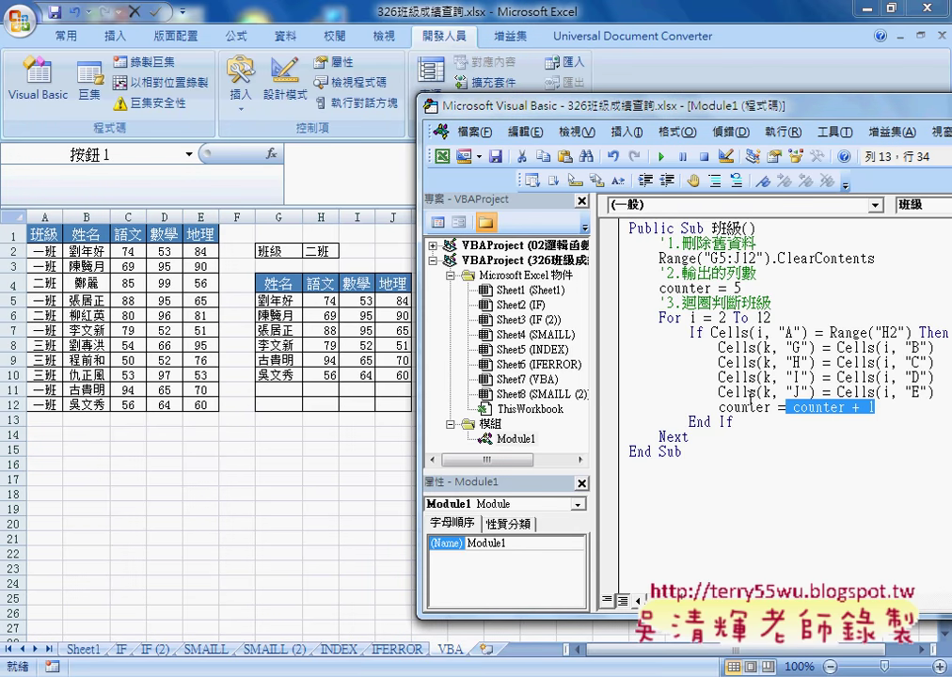
drag(777, 408, 786, 409)
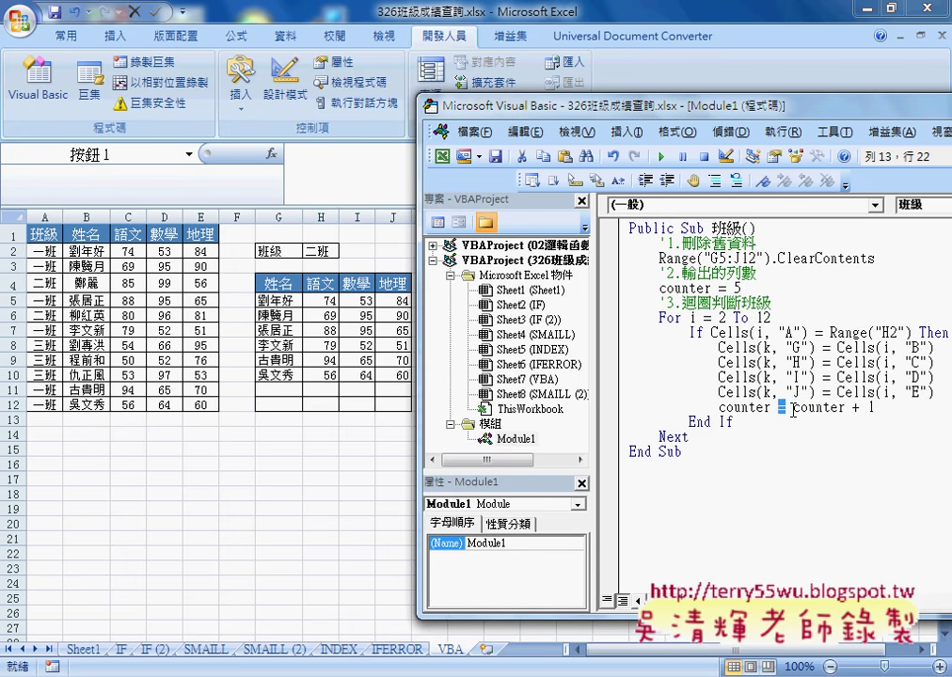
click(793, 408)
key(shift+End)
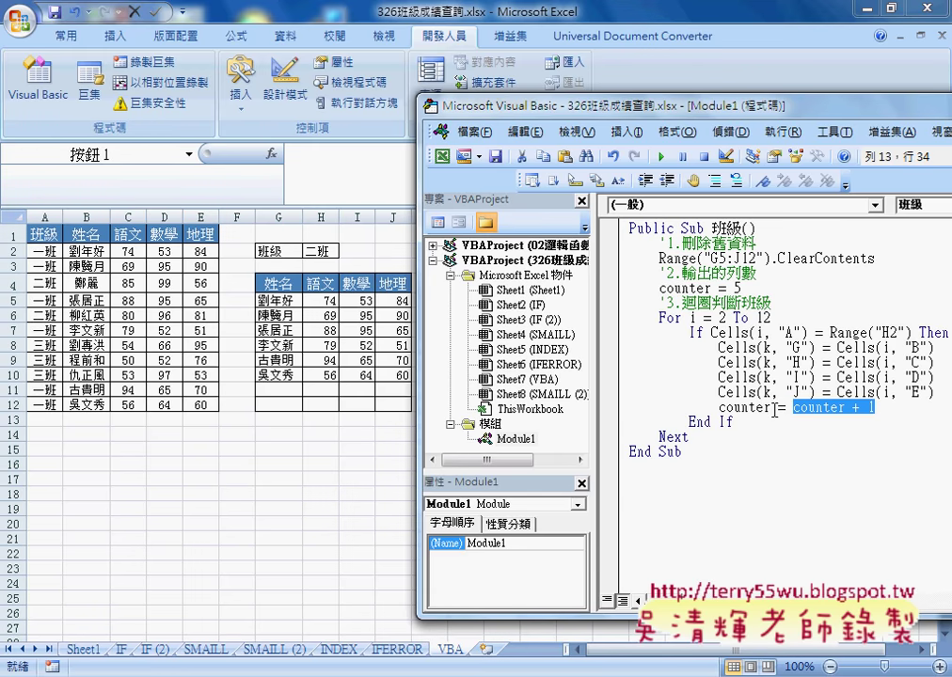
drag(772, 409, 719, 409)
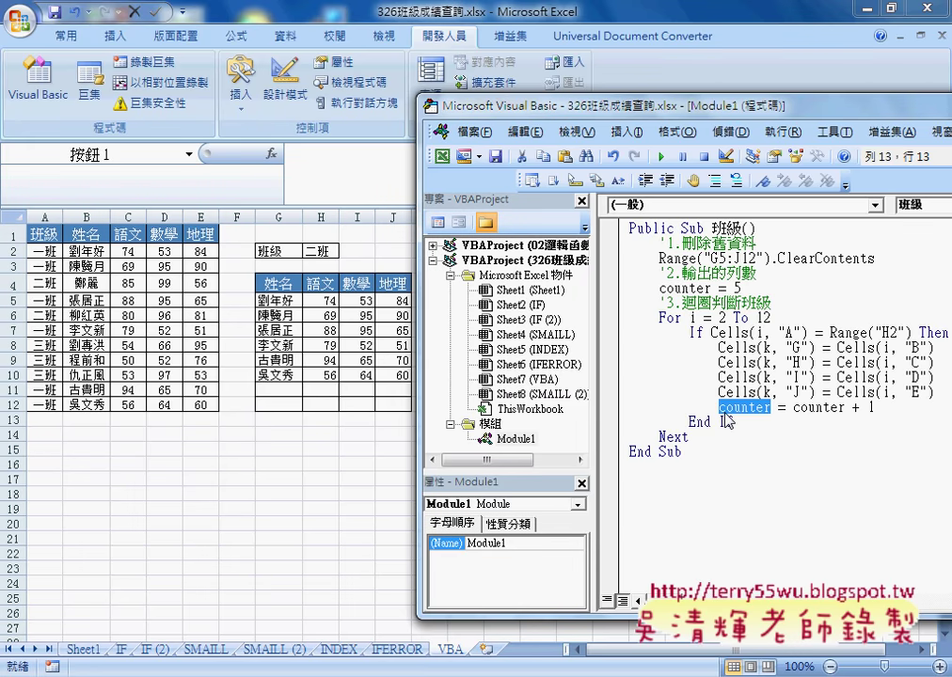
drag(743, 113, 613, 105)
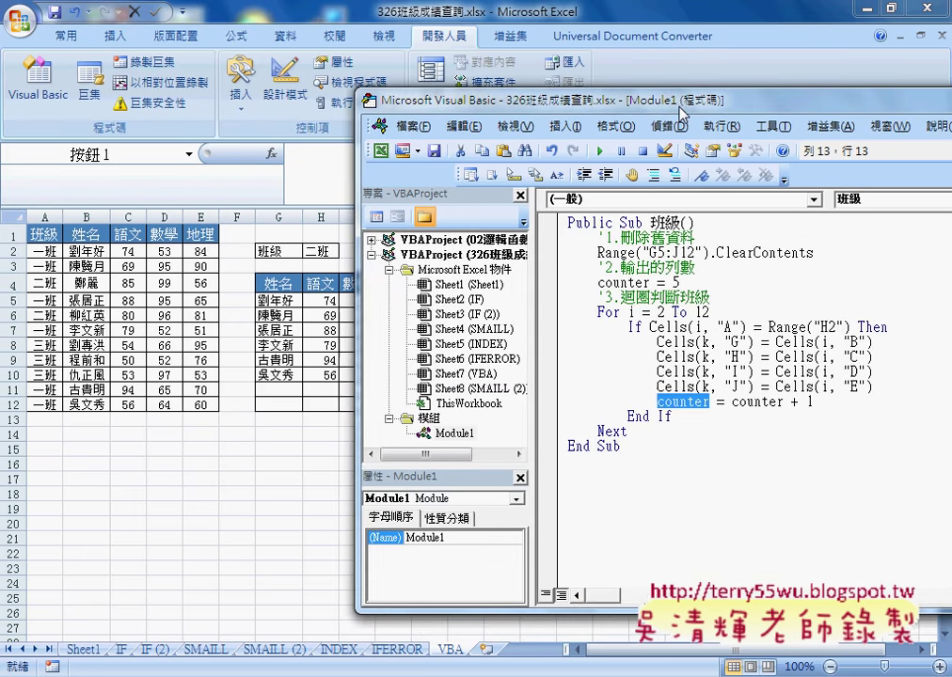
drag(530, 309, 553, 309)
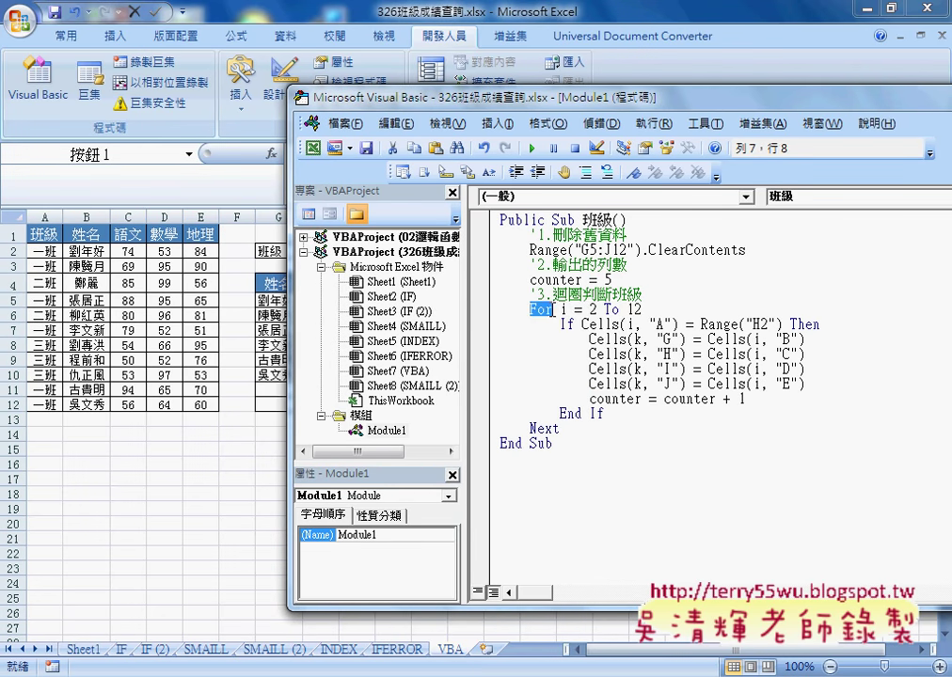
double_click(565, 309)
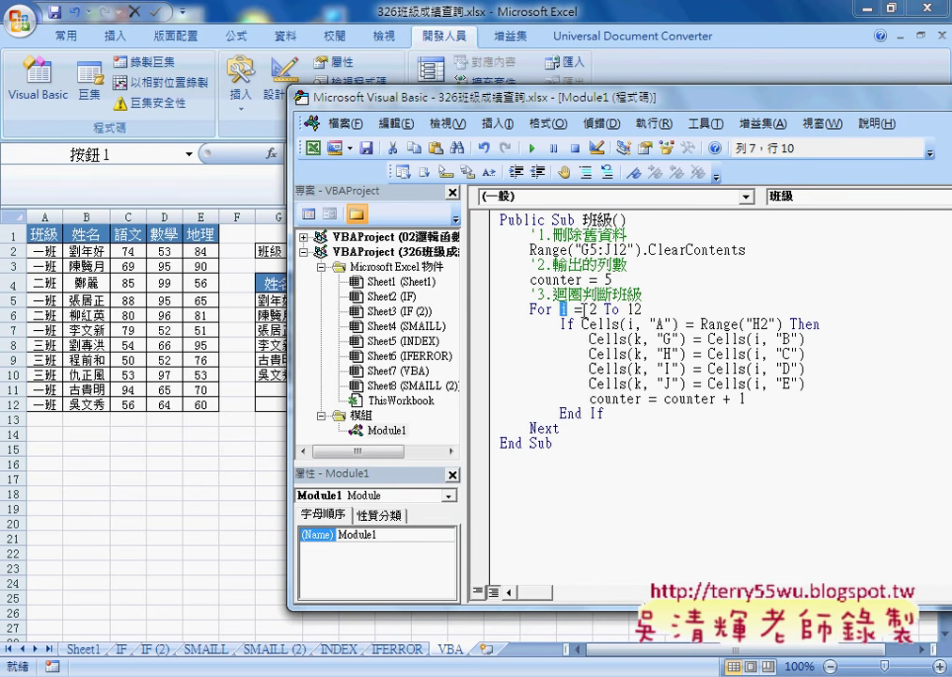
drag(568, 309, 645, 310)
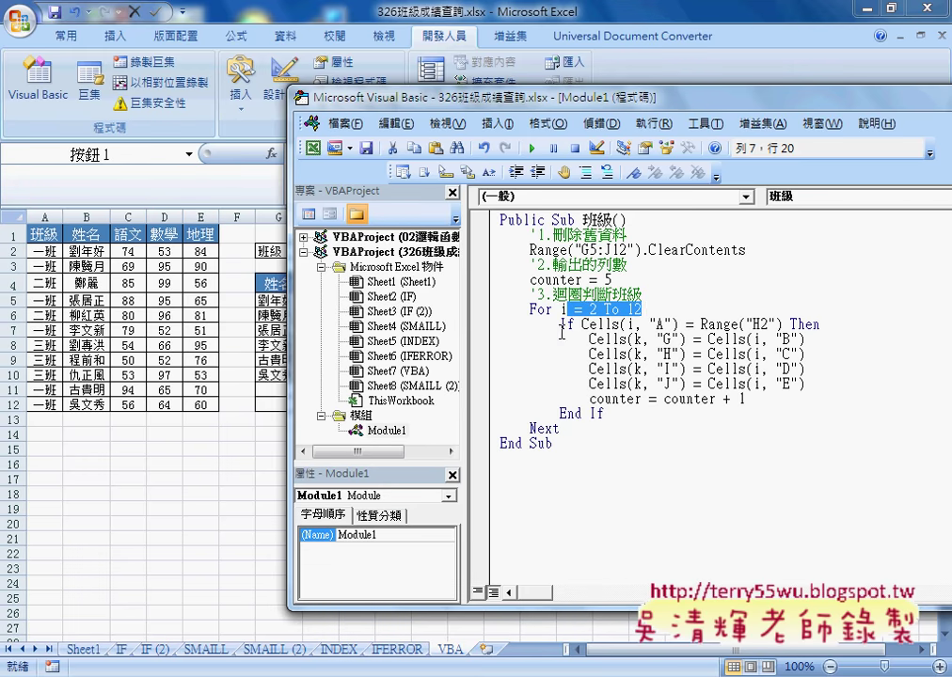
double_click(538, 428)
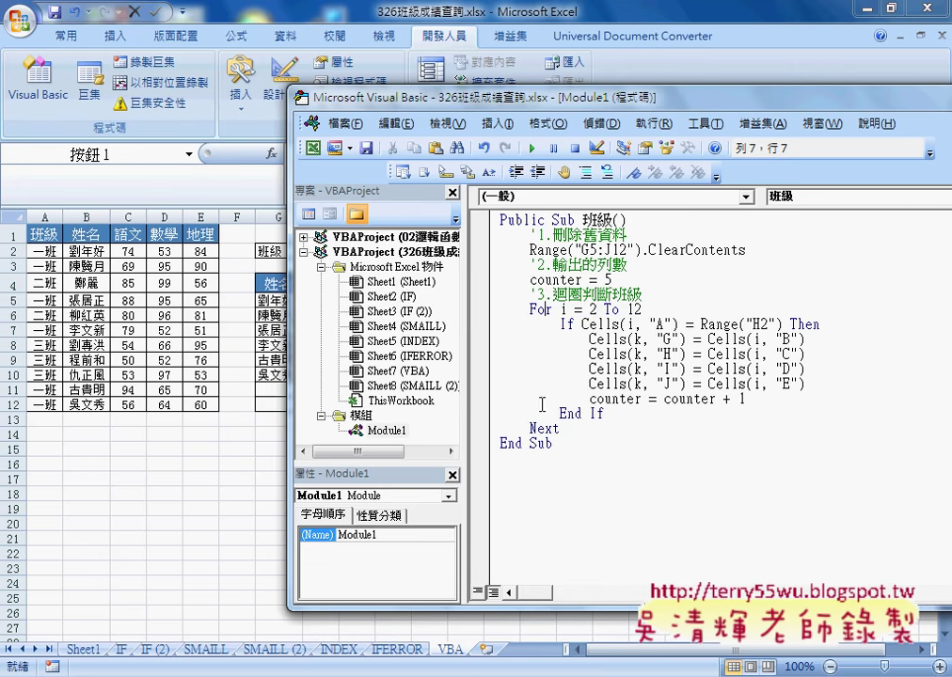
click(544, 413)
double_click(567, 324)
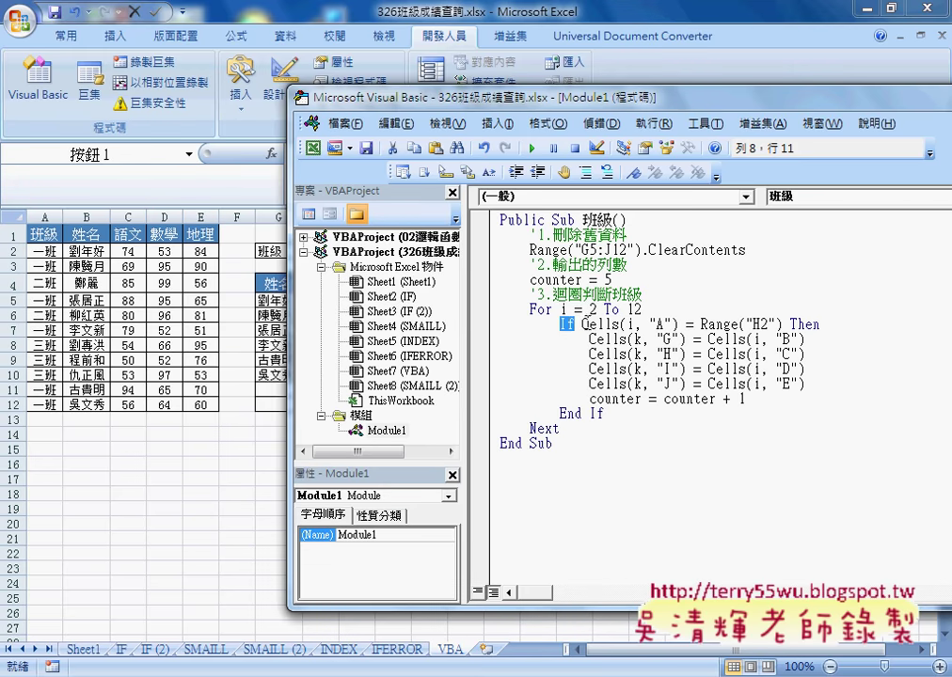
drag(583, 324, 784, 324)
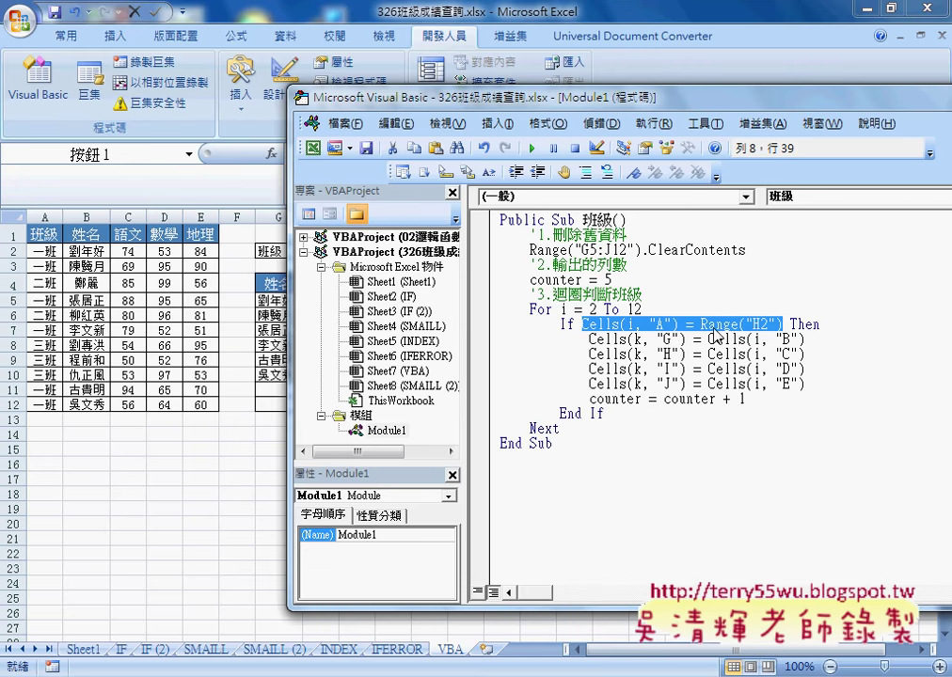
click(690, 325)
key(shift+Right)
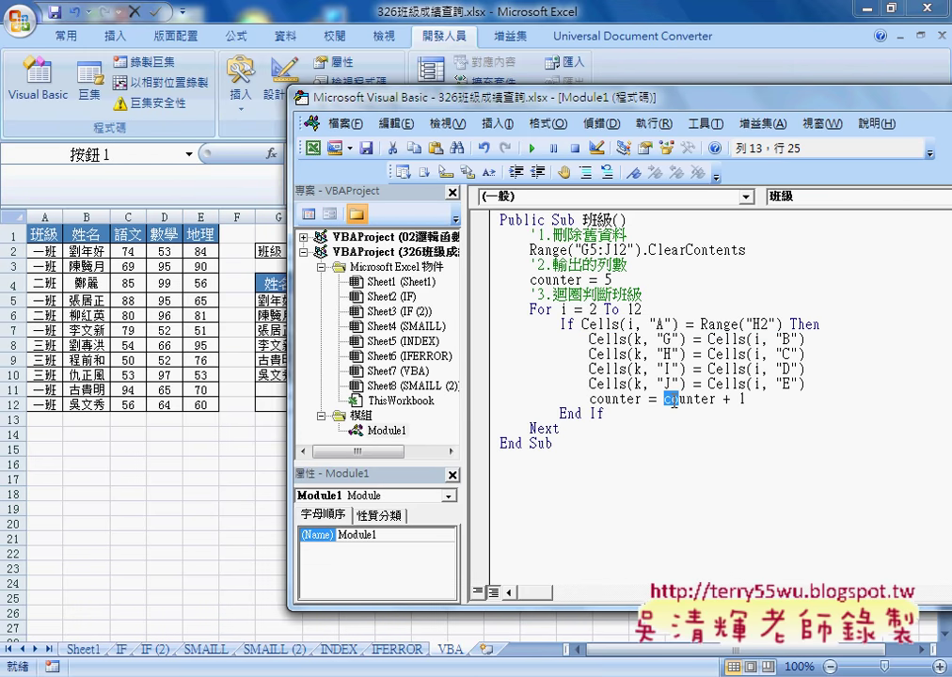
drag(664, 399, 746, 399)
drag(686, 325, 695, 325)
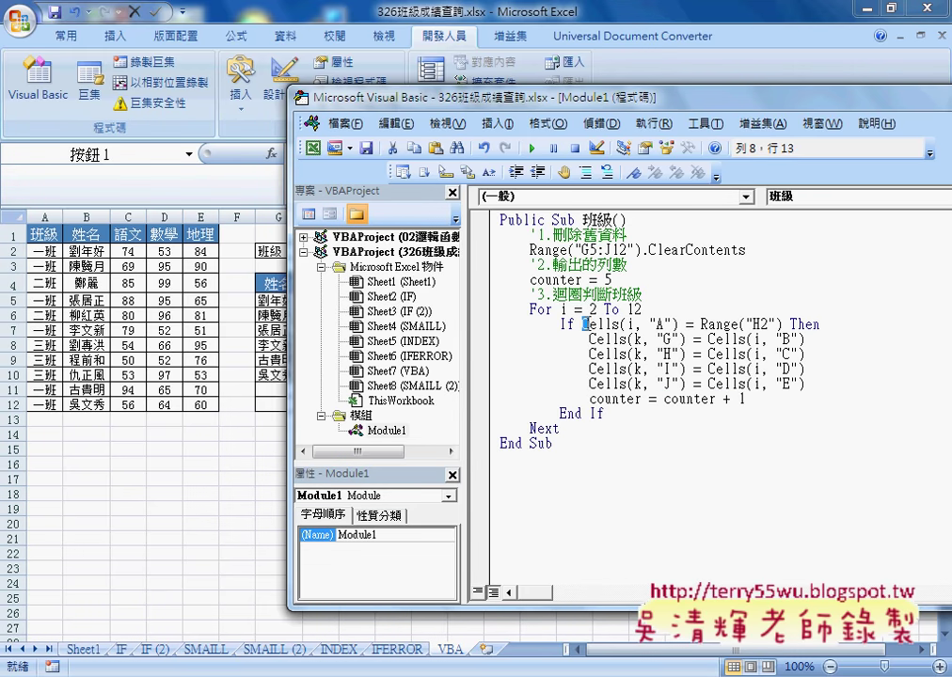
drag(583, 325, 665, 324)
click(693, 324)
key(shift+Left)
drag(658, 398, 649, 399)
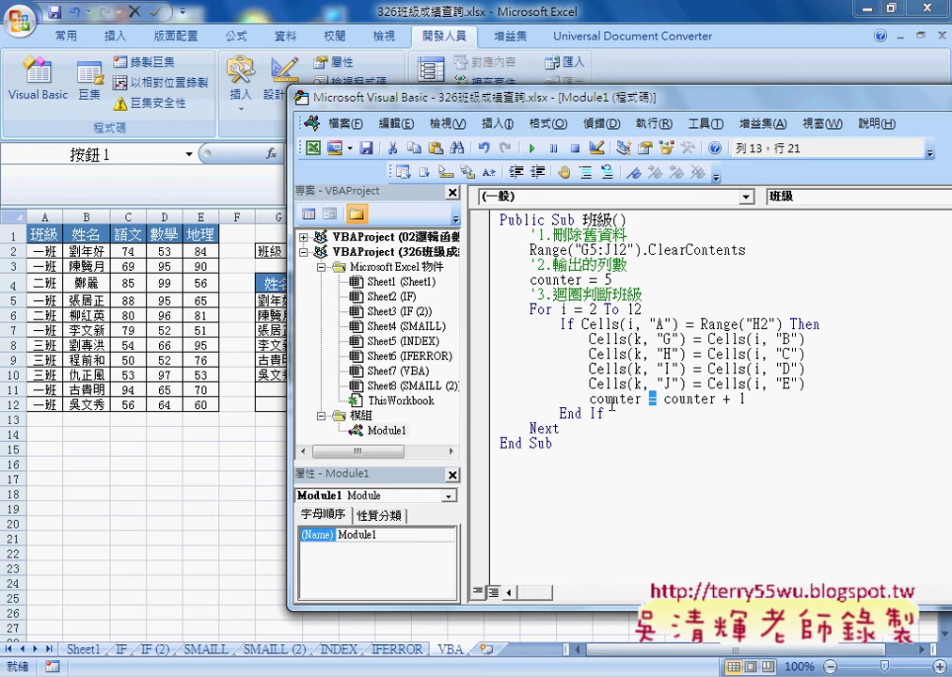
click(695, 324)
key(Left)
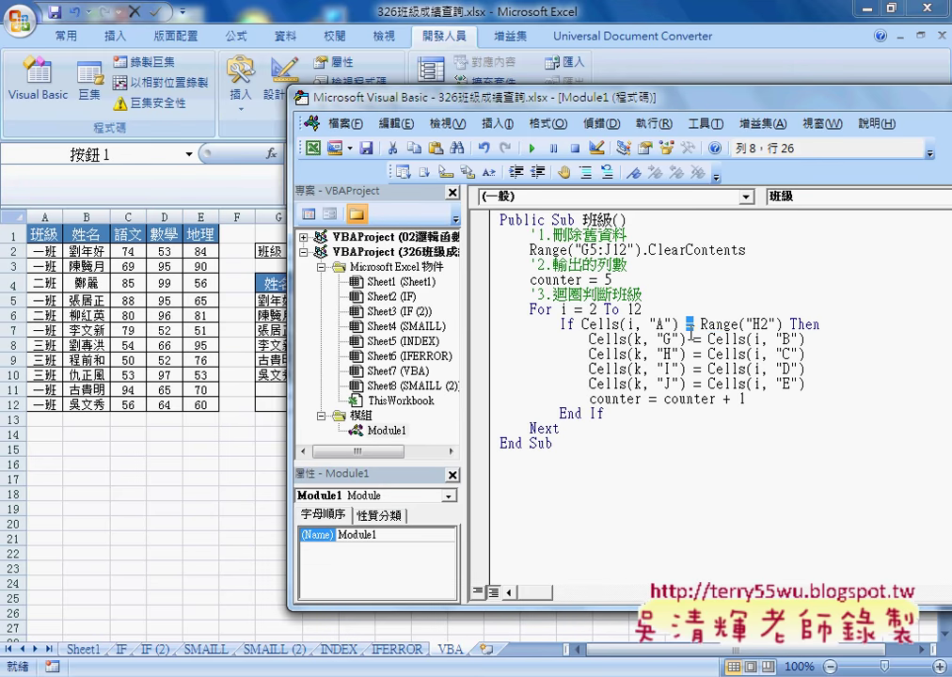
drag(582, 325, 774, 324)
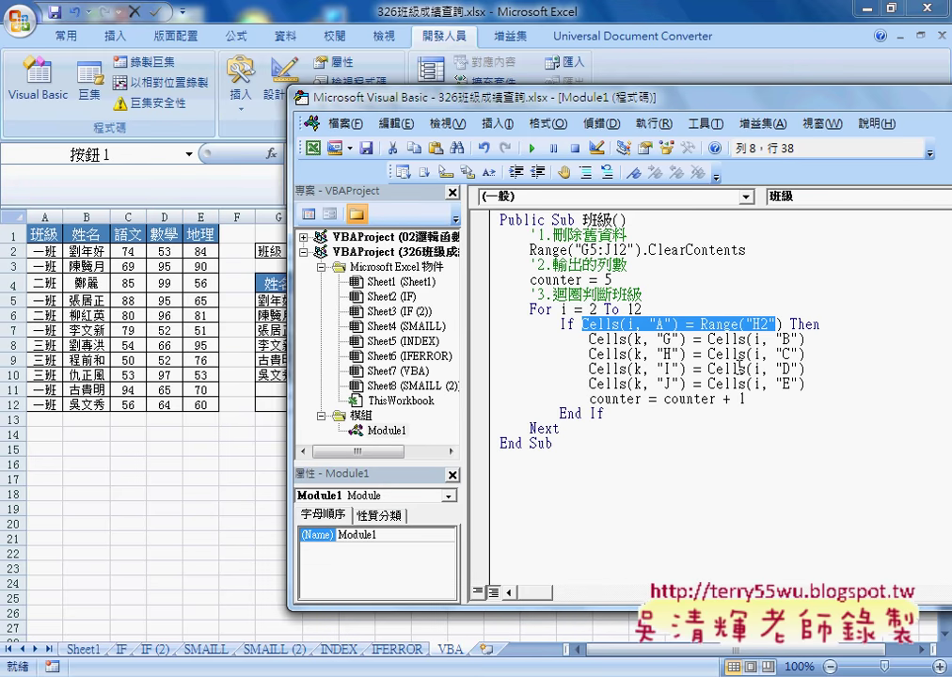
click(795, 324)
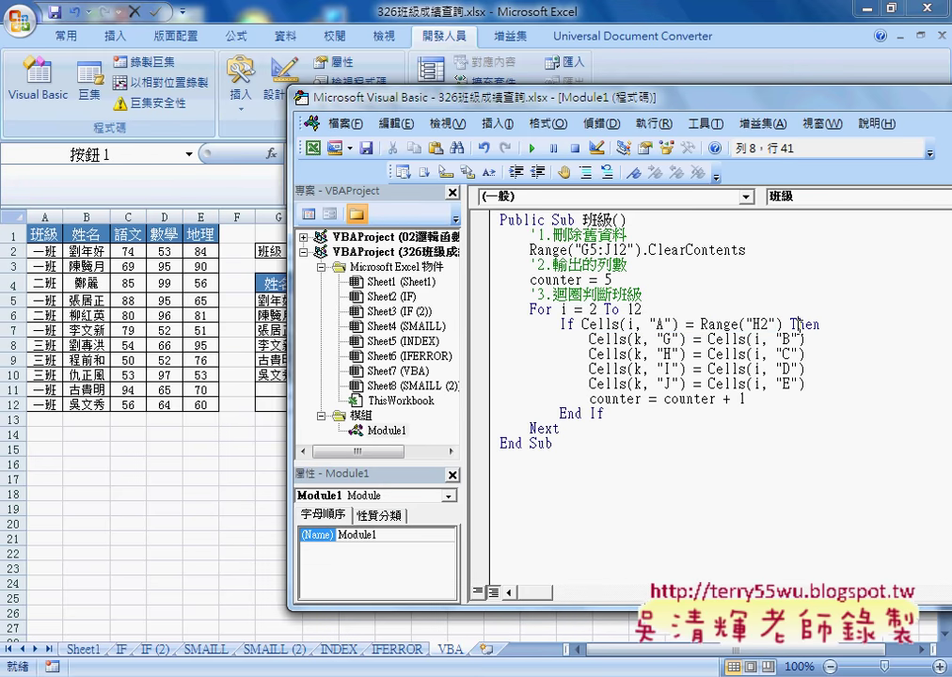
click(607, 413)
drag(607, 413, 559, 413)
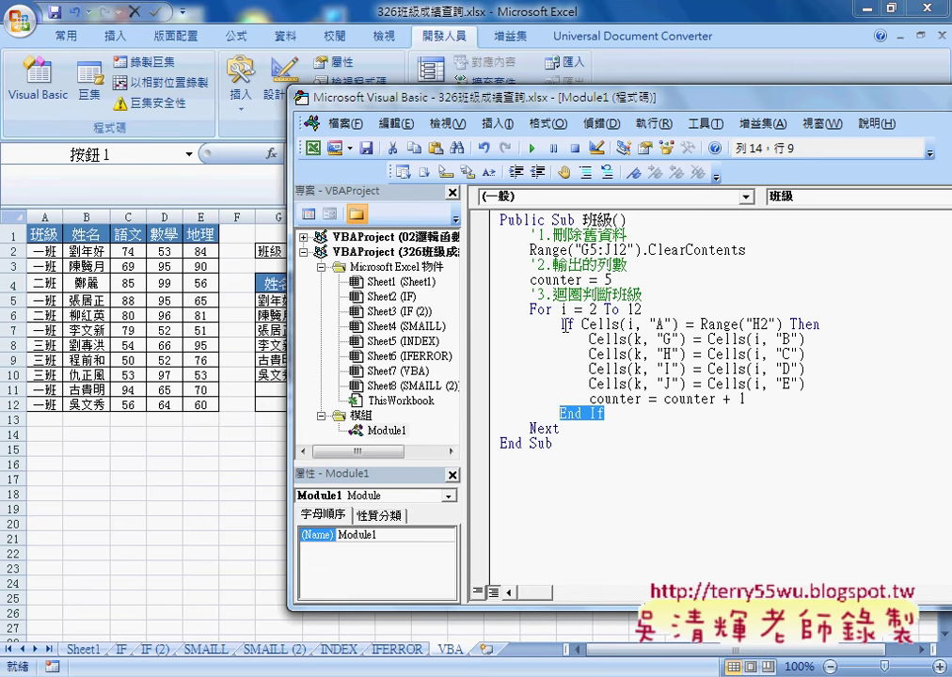
click(566, 415)
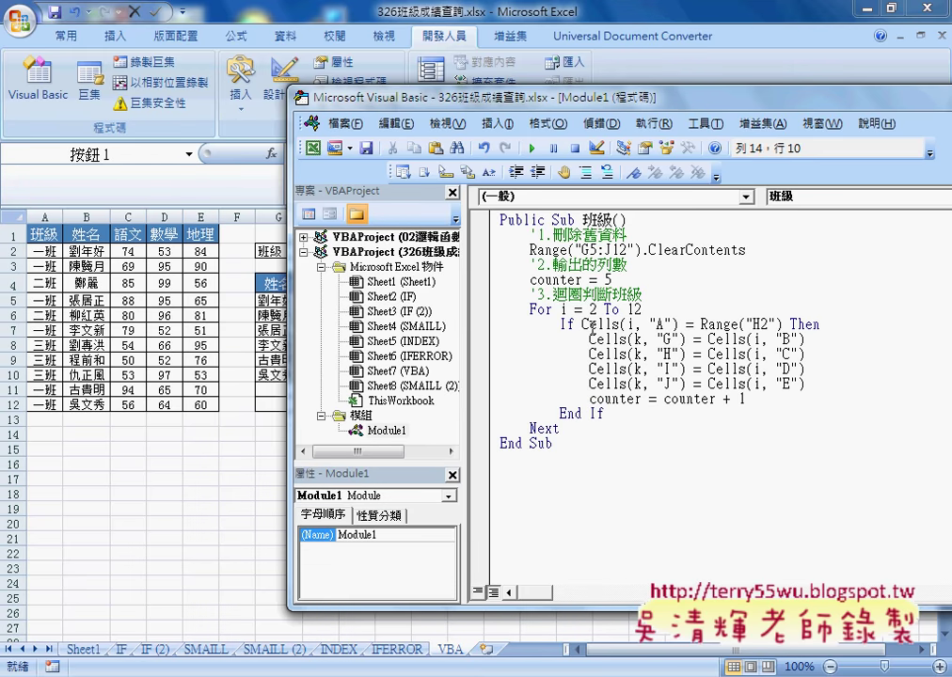
drag(589, 339, 753, 401)
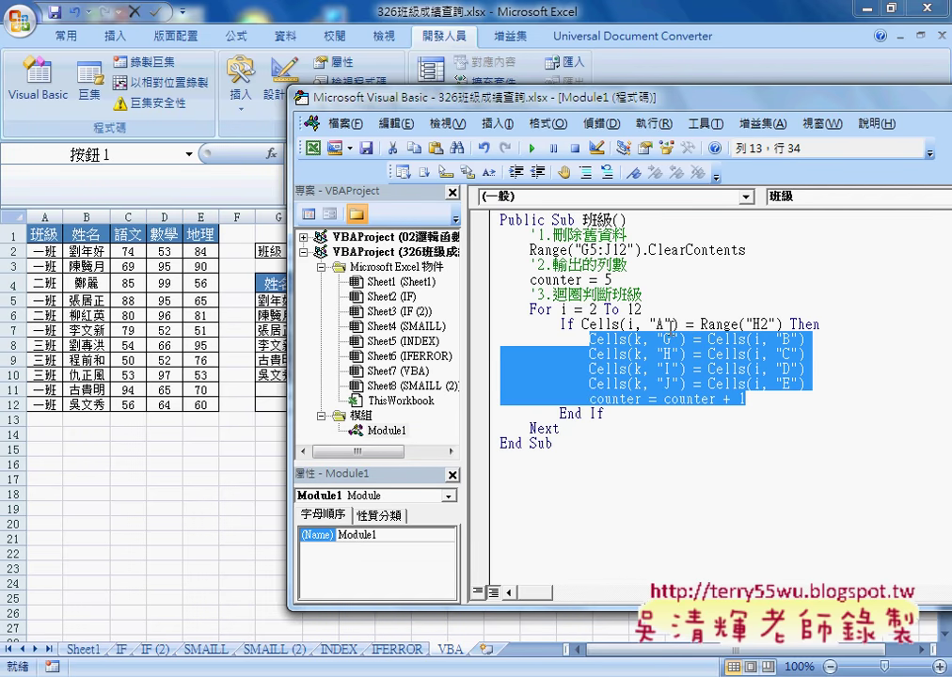
click(568, 415)
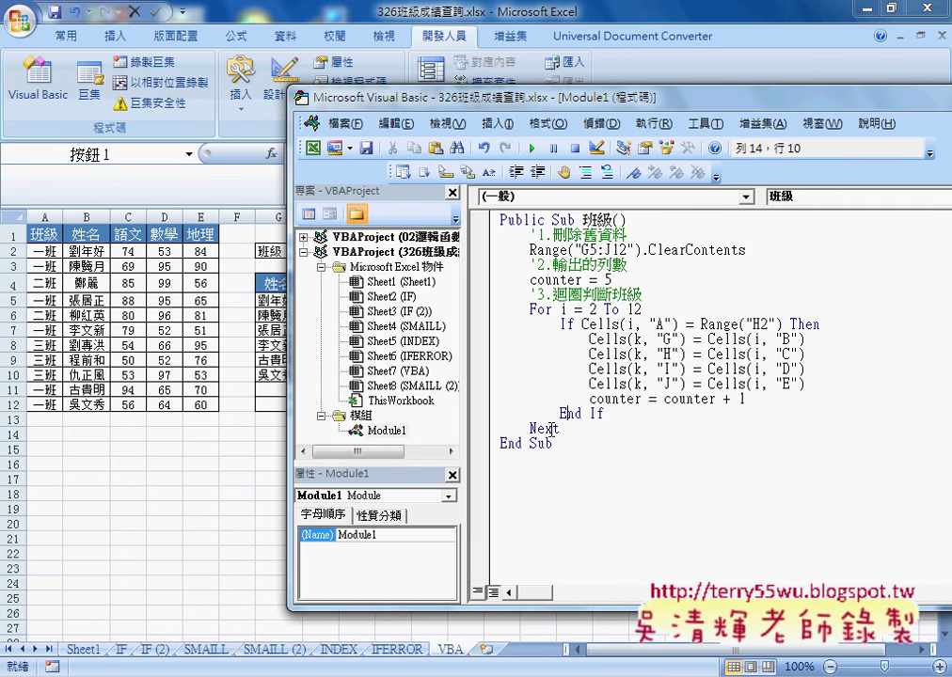
click(547, 428)
drag(582, 309, 594, 308)
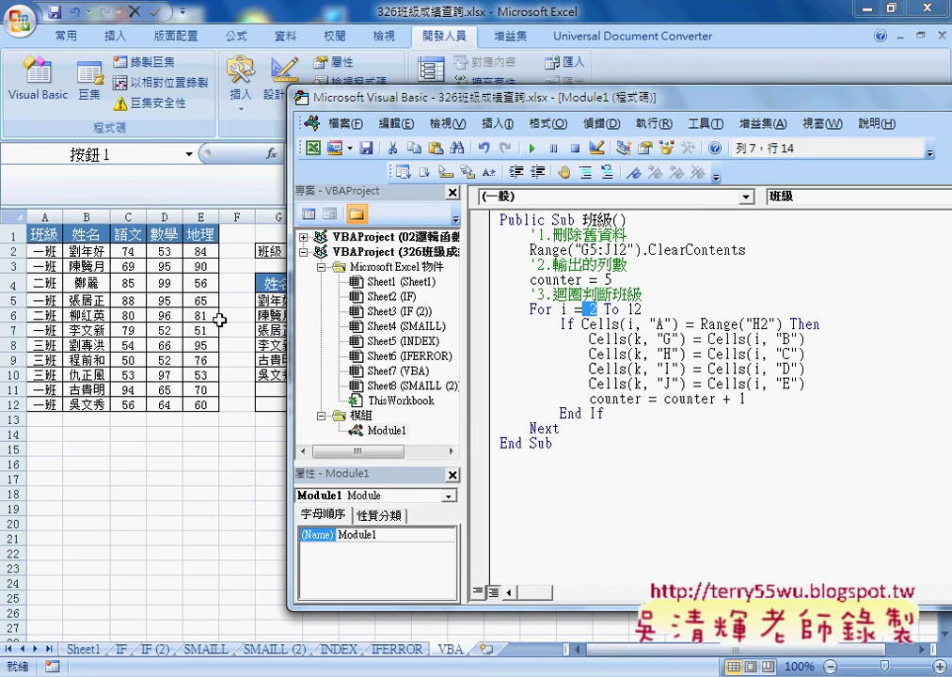
drag(628, 308, 644, 310)
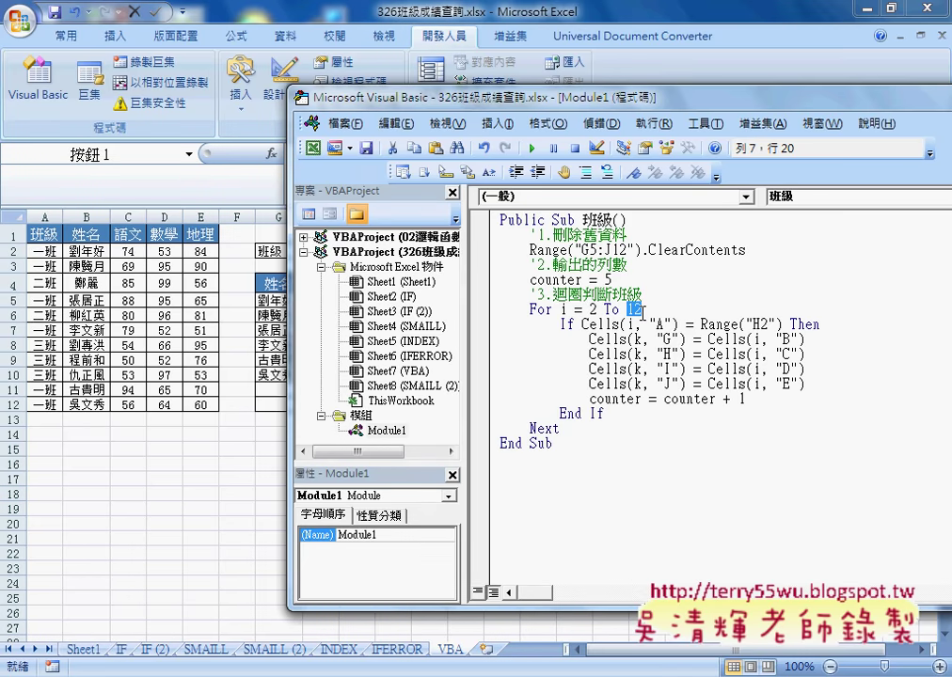
click(46, 251)
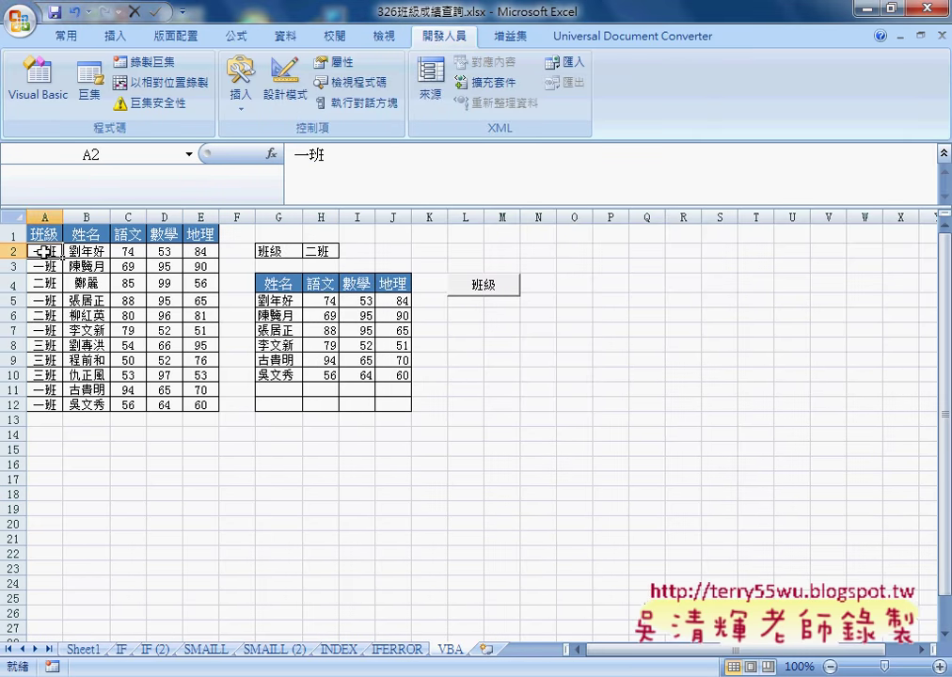
key(ctrl+Down)
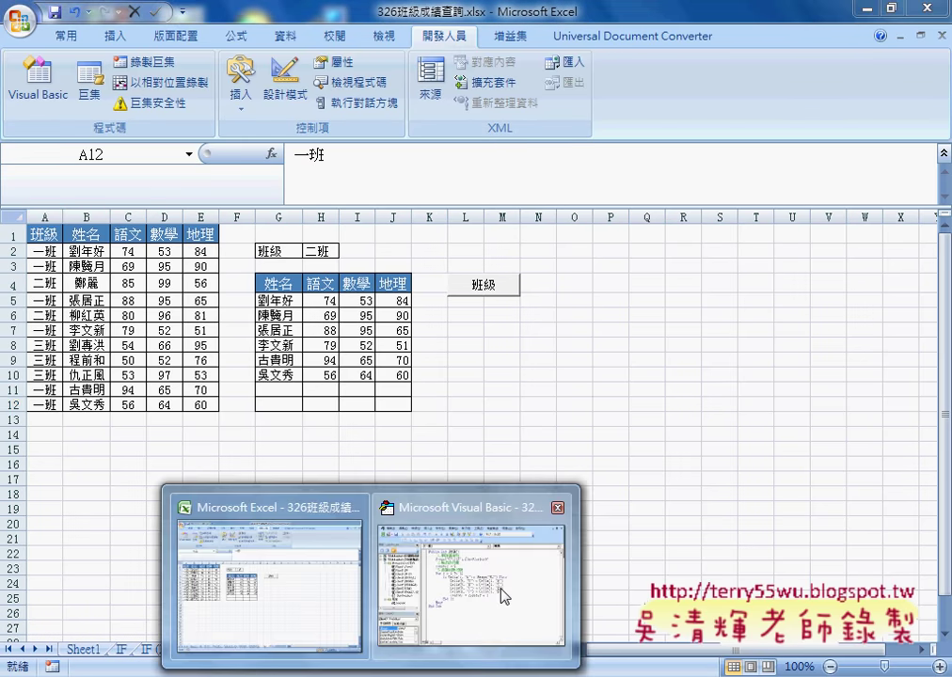
click(503, 597)
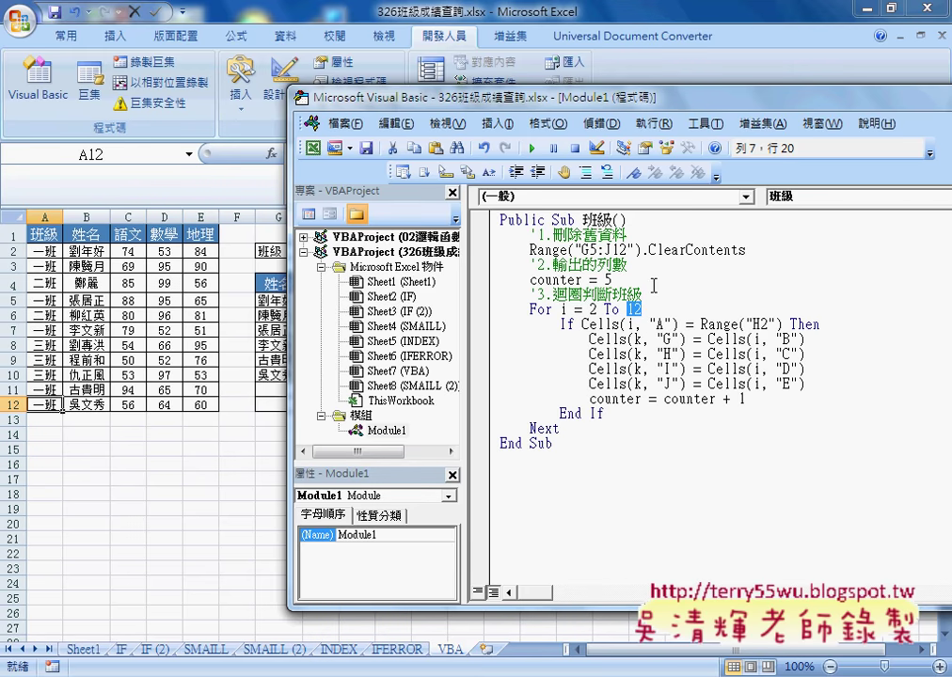
drag(701, 323, 777, 323)
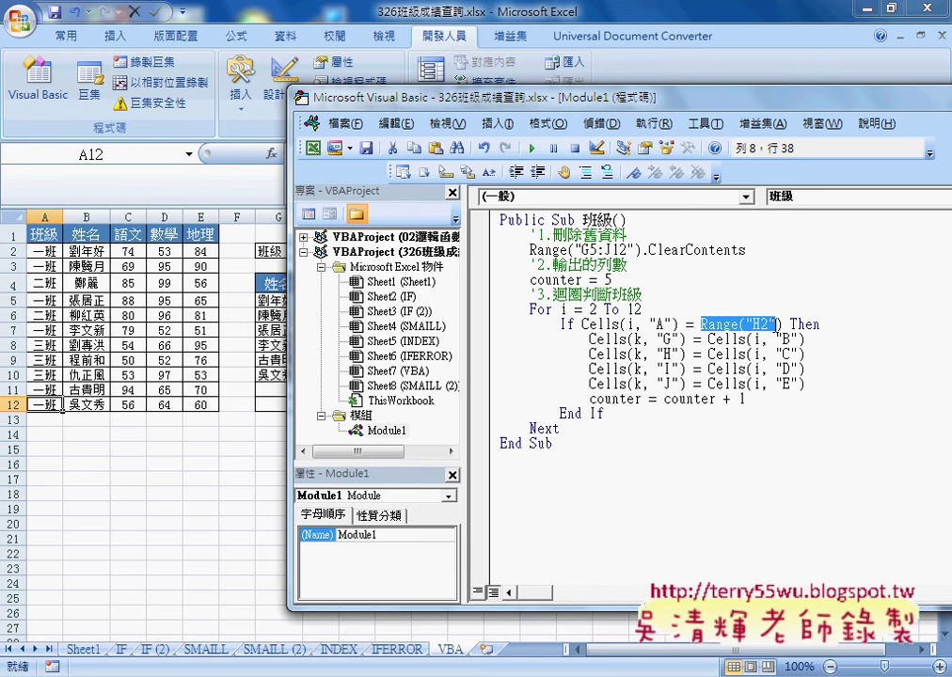
Replace the For loop's fixed end value 12 with Range("A2").
key(shift+Right)
drag(645, 314, 644, 311)
click(628, 309)
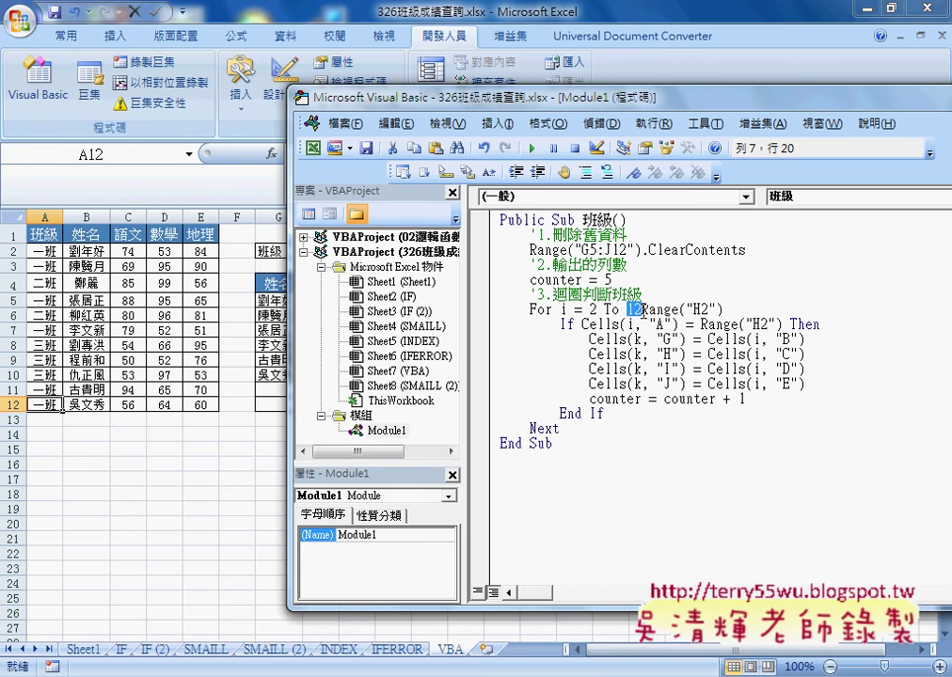
key(Delete)
key(Right)
key(Right)
key(Right)
key(Right)
key(Right)
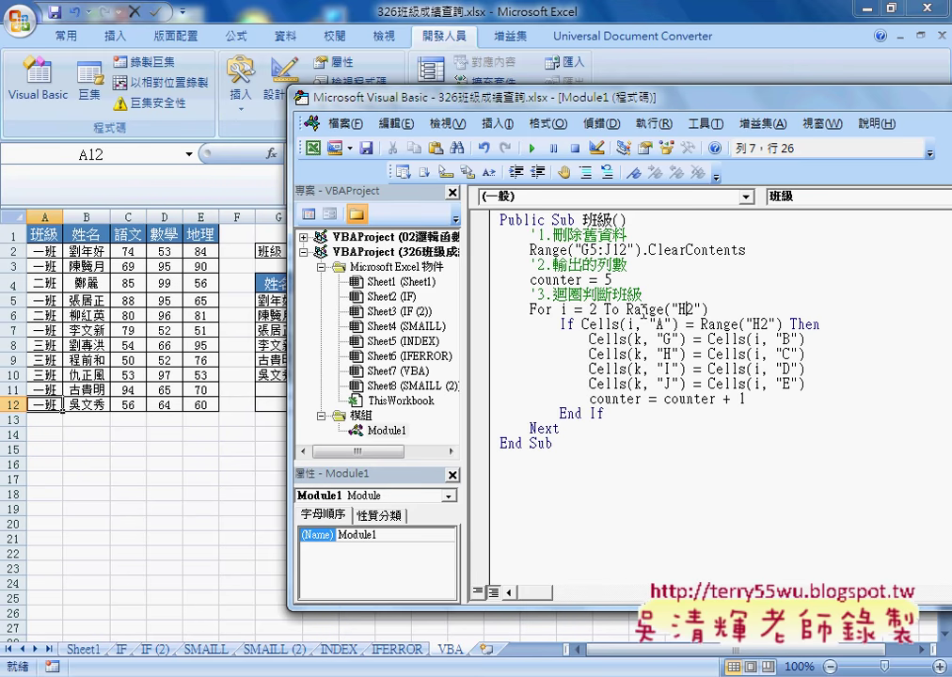
key(BackSpace)
text(A)
key(Right)
key(Right)
key(Right)
Extend the loop end to Range("A2").End(xlDown).Row using IntelliSense.
text(.E)
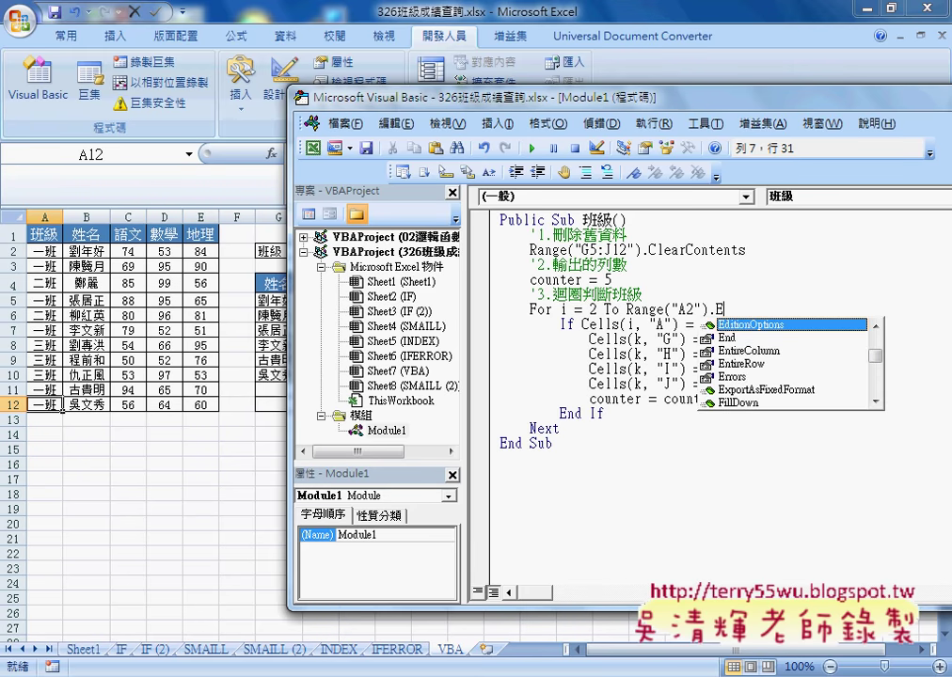
text(nd)
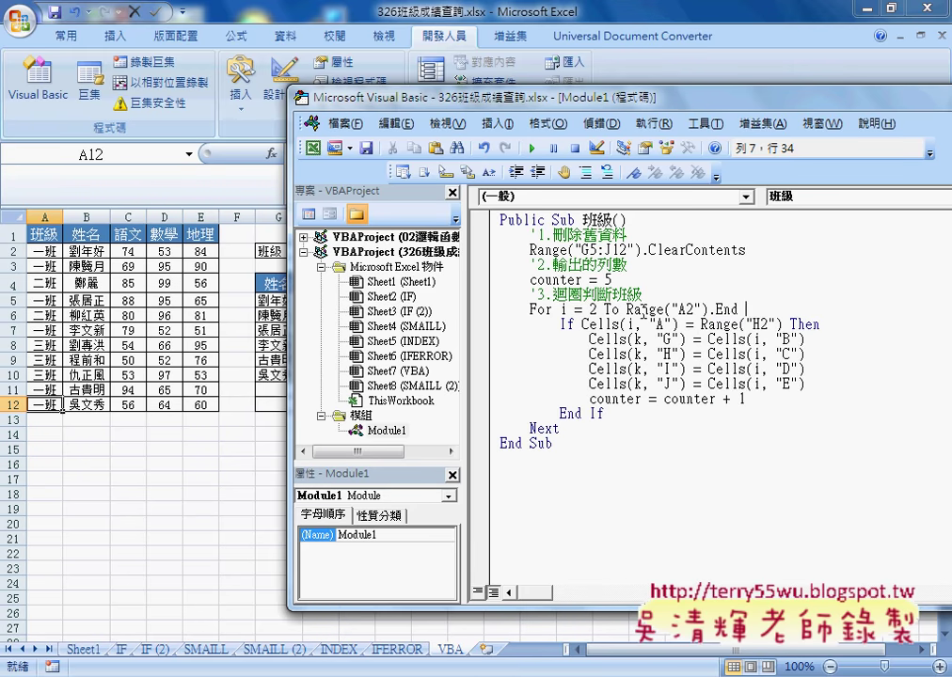
text( ()
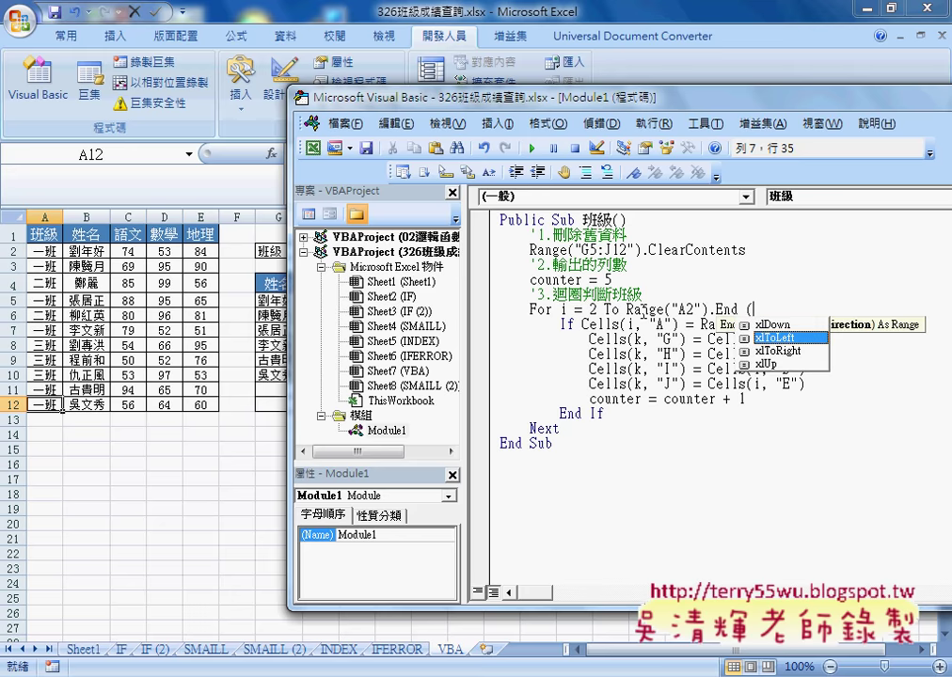
key(space)
text())
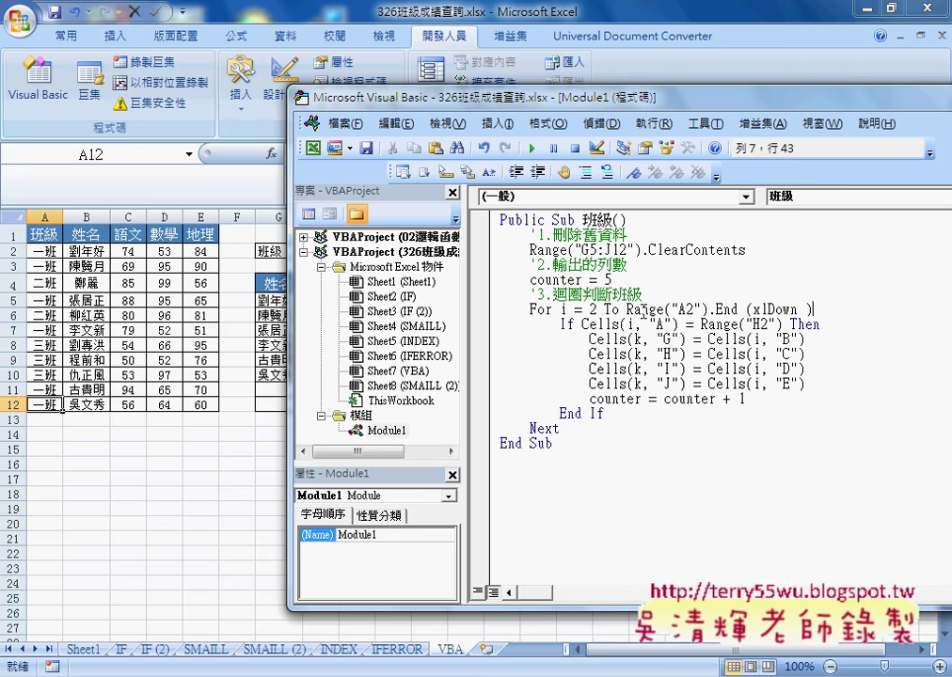
text(.ro)
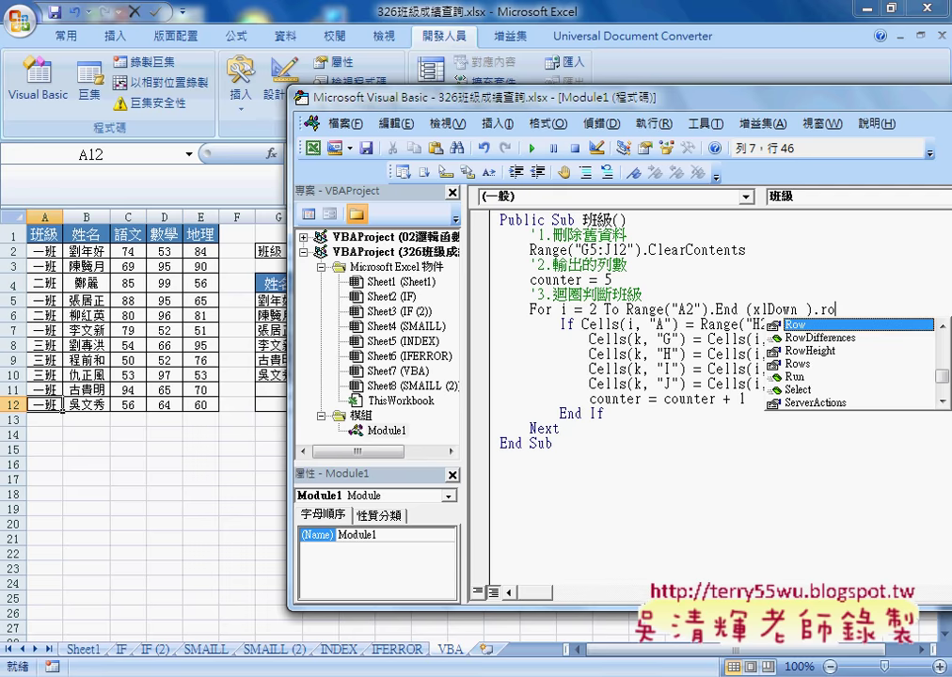
key(Tab)
key(Down)
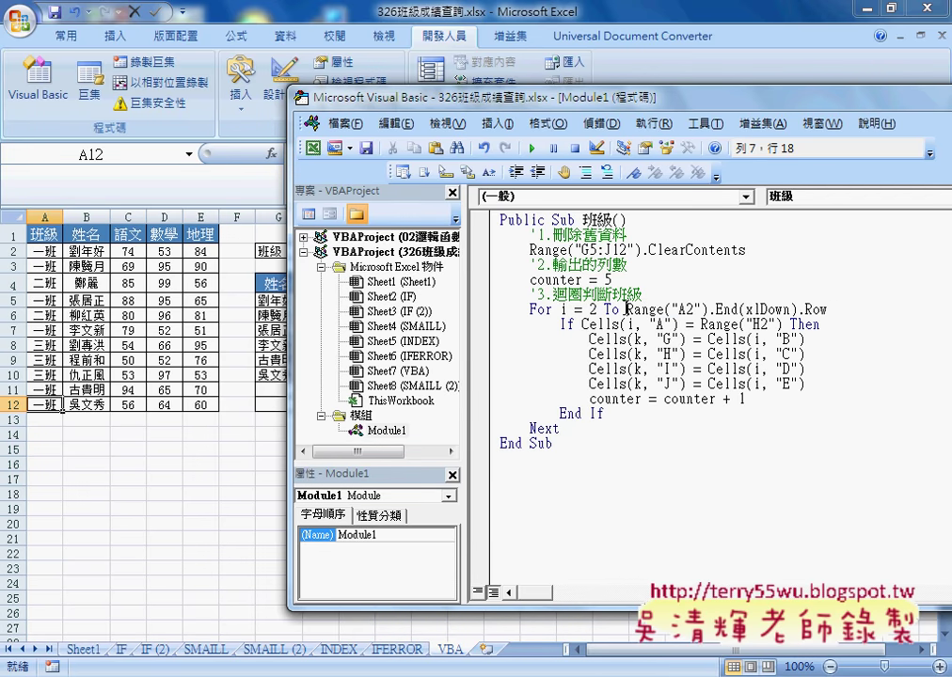
drag(626, 309, 829, 309)
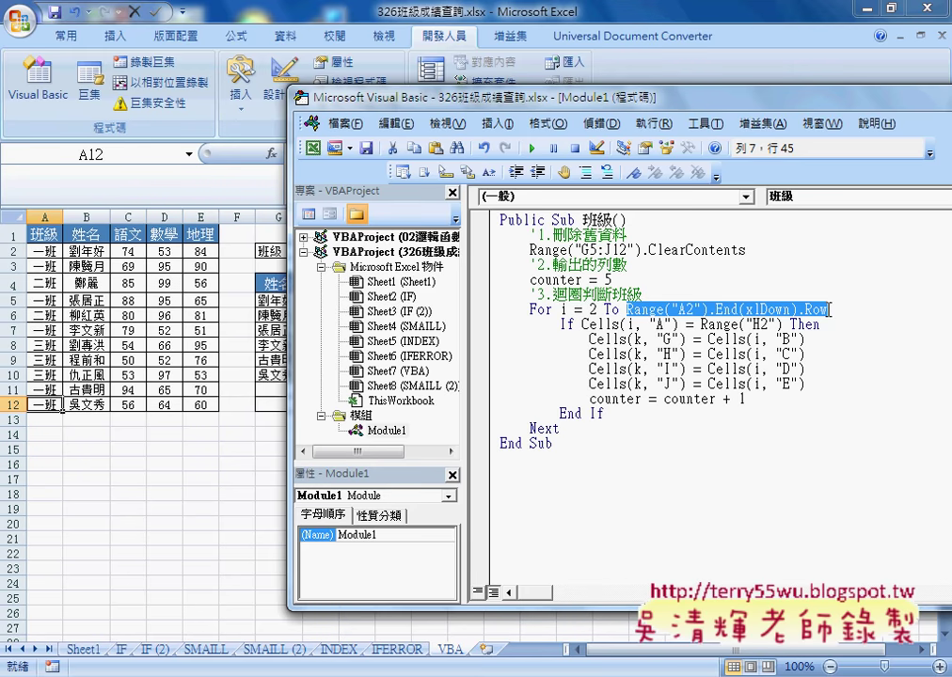
drag(485, 384, 486, 346)
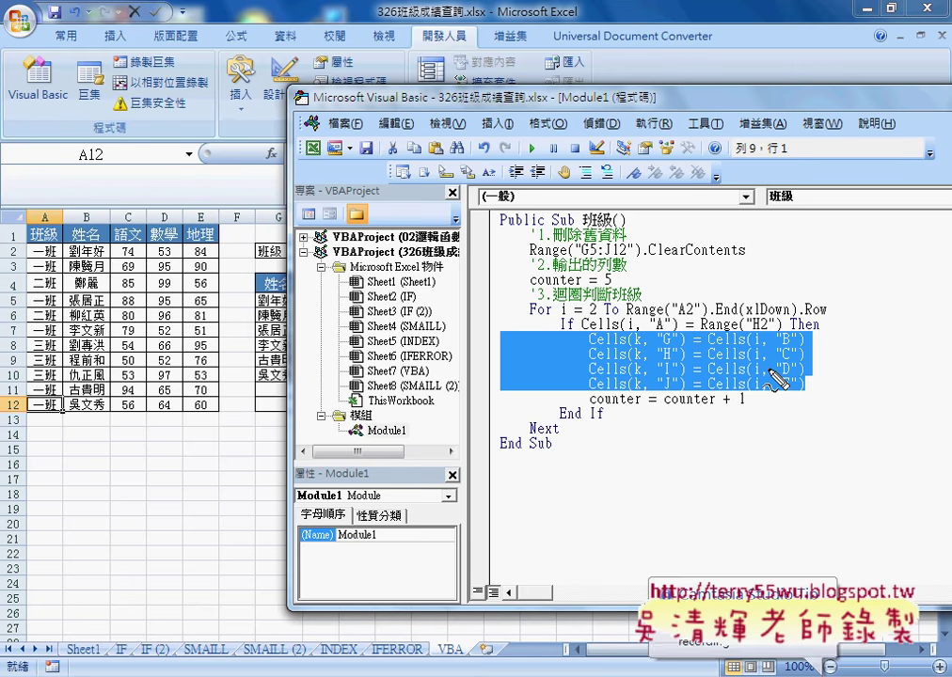
drag(798, 403, 783, 387)
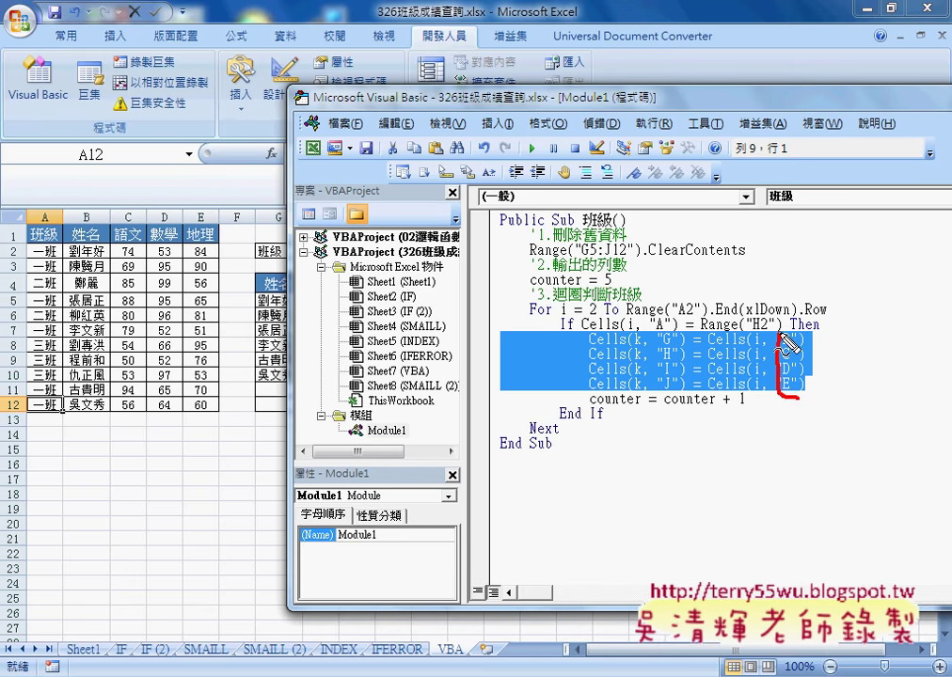
drag(766, 325, 765, 407)
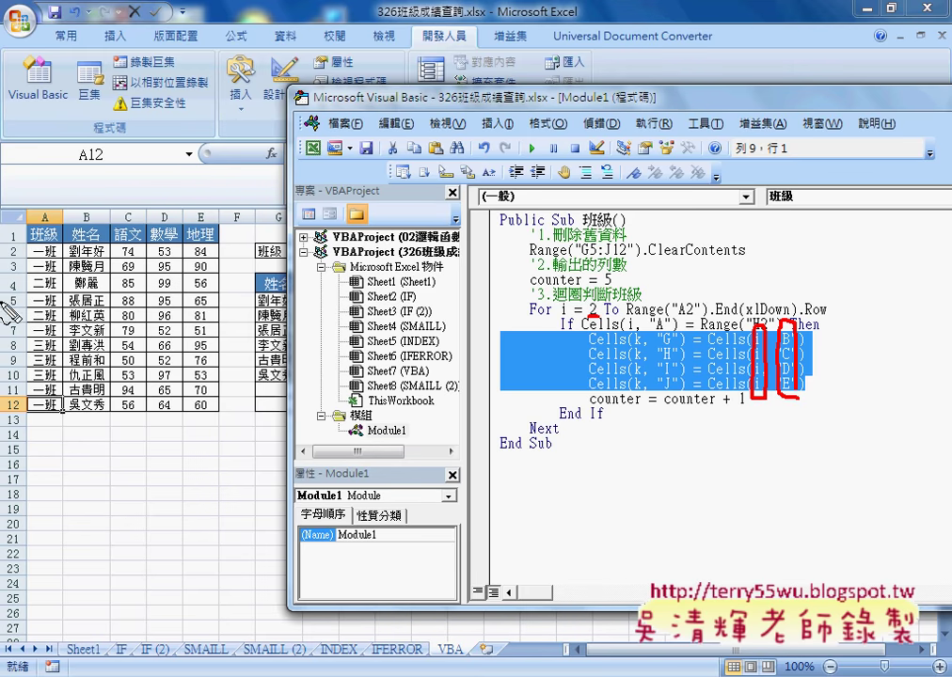
drag(19, 254, 202, 254)
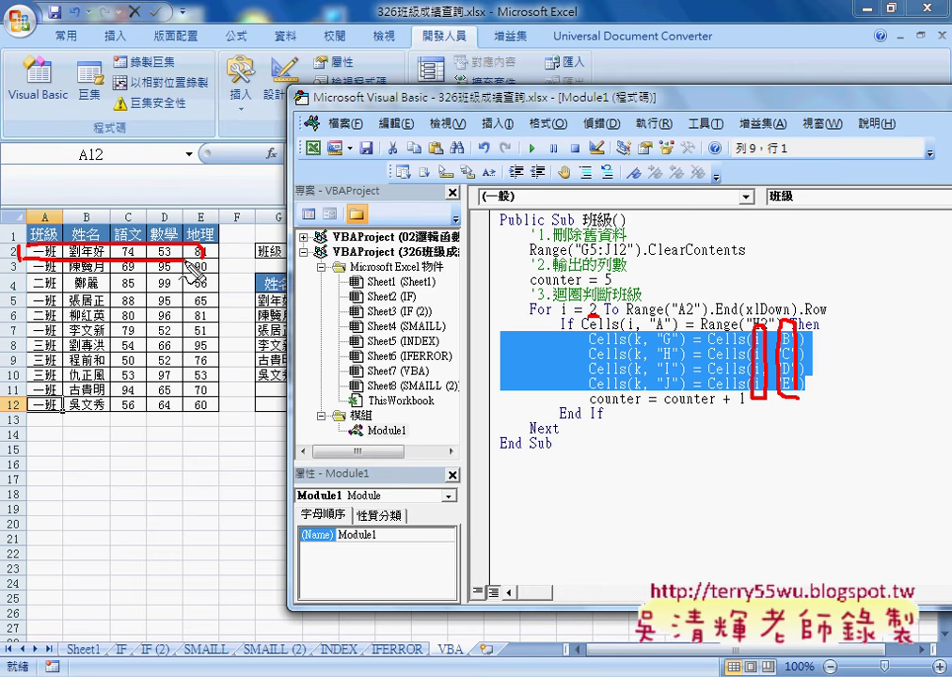
drag(205, 238, 260, 293)
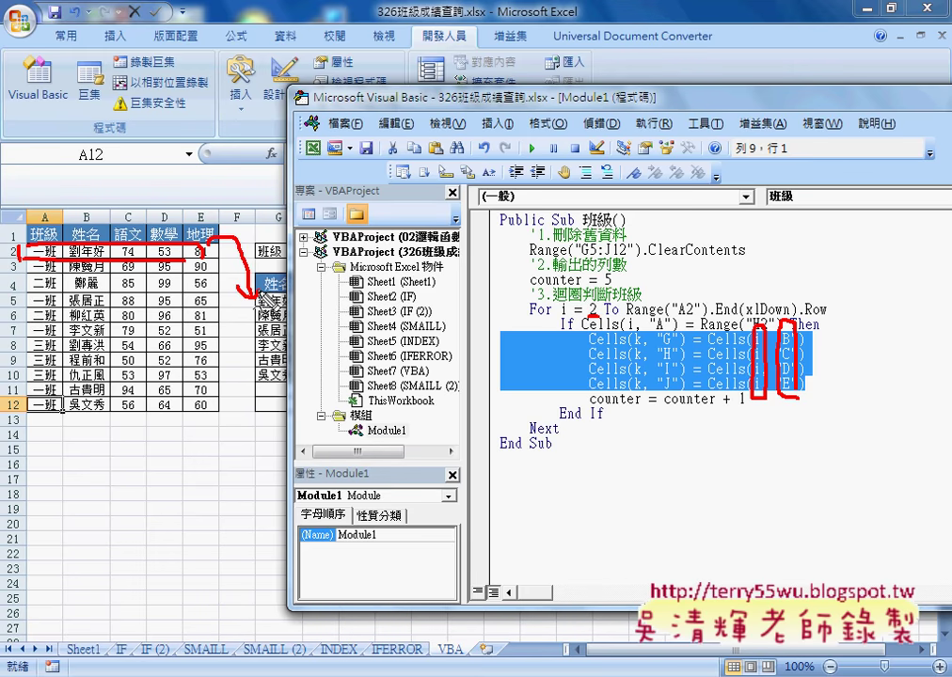
drag(625, 348, 646, 345)
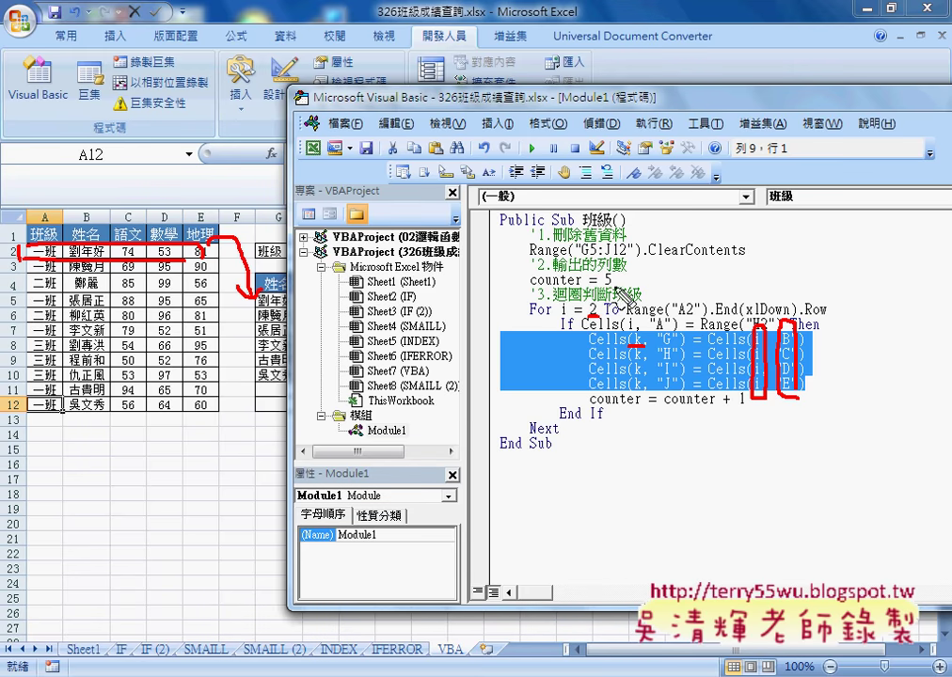
drag(596, 282, 611, 278)
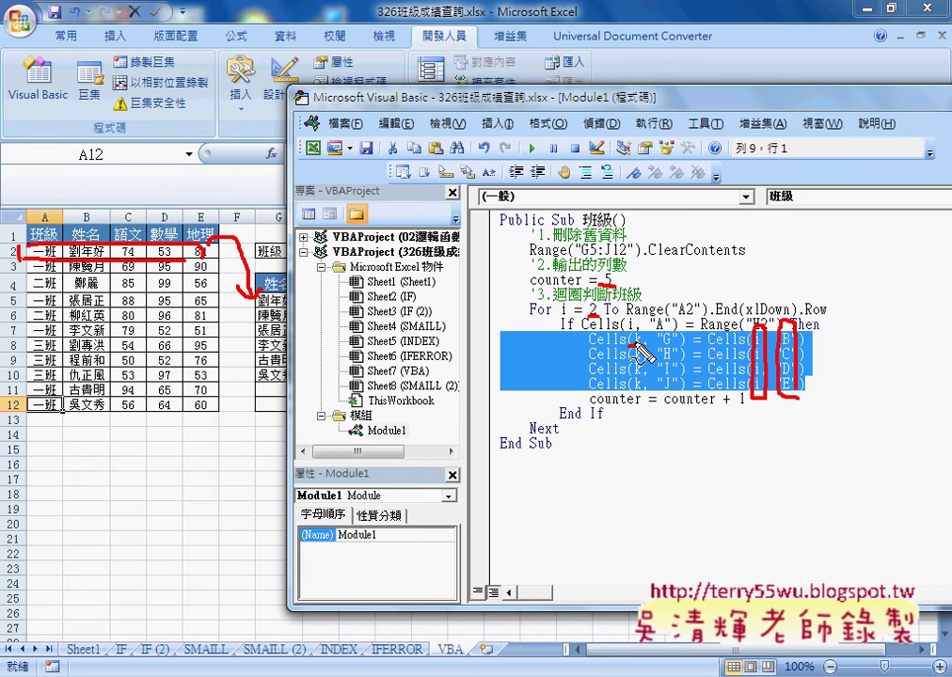
key(Escape)
drag(584, 279, 530, 281)
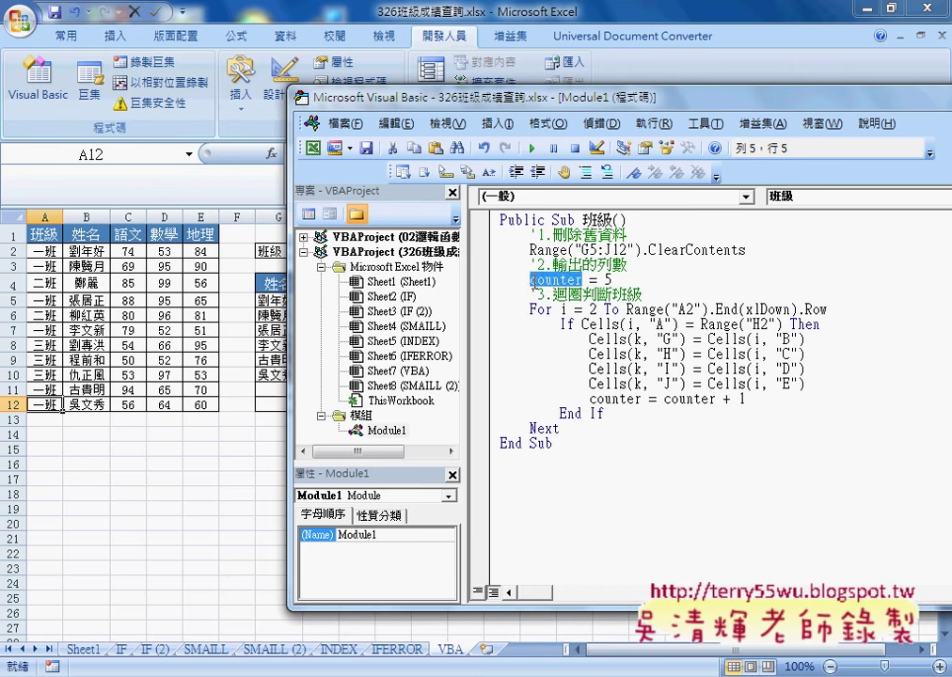
Change each counter back to k, giving 'k = 5' and 'k = k + 1', then move the editor aside.
text(k)
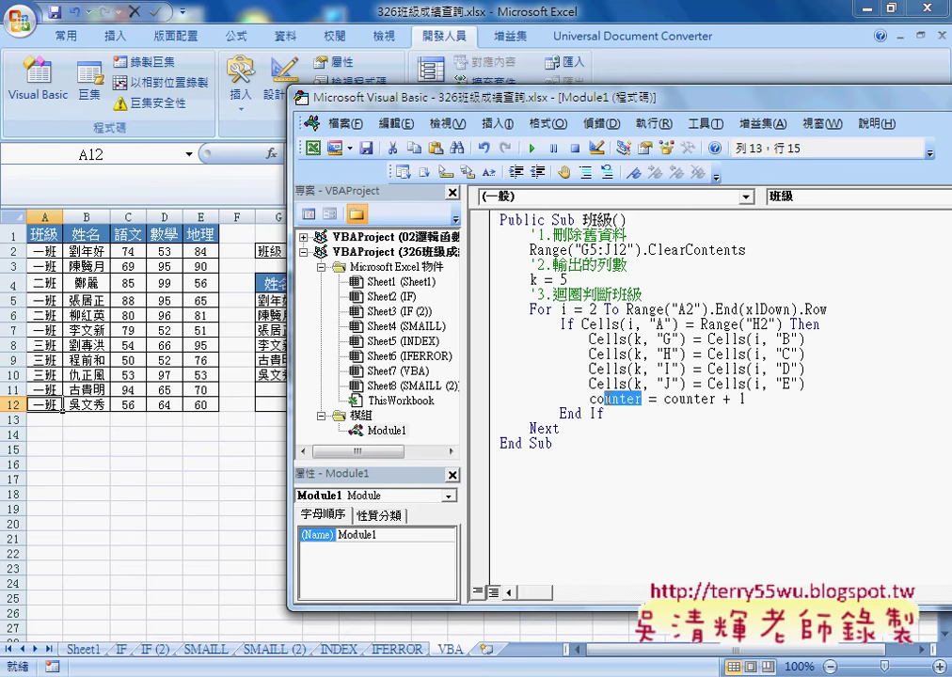
drag(642, 400, 590, 401)
text(k)
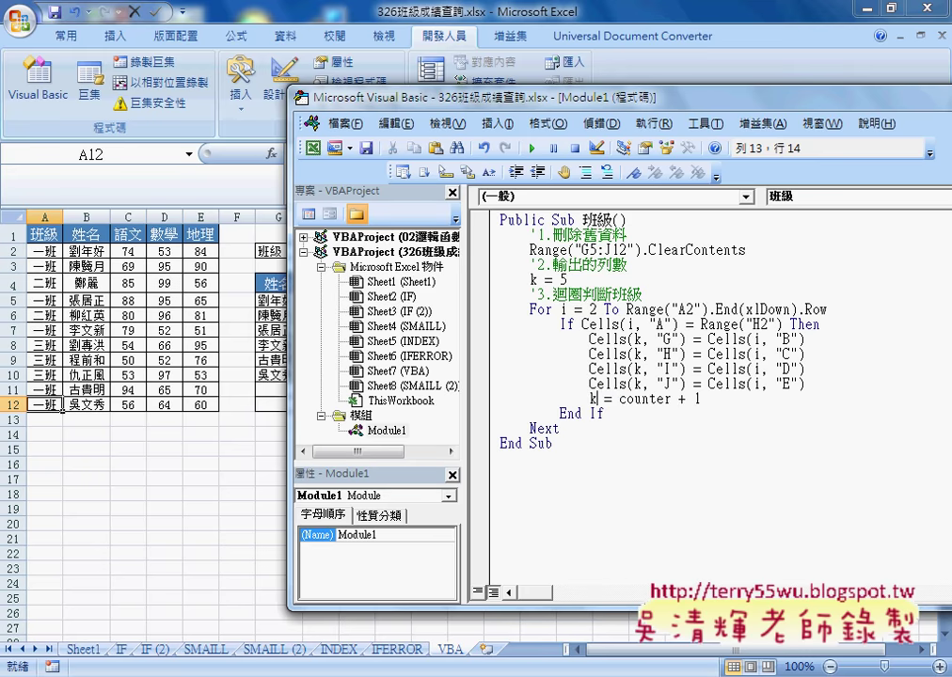
drag(618, 400, 674, 400)
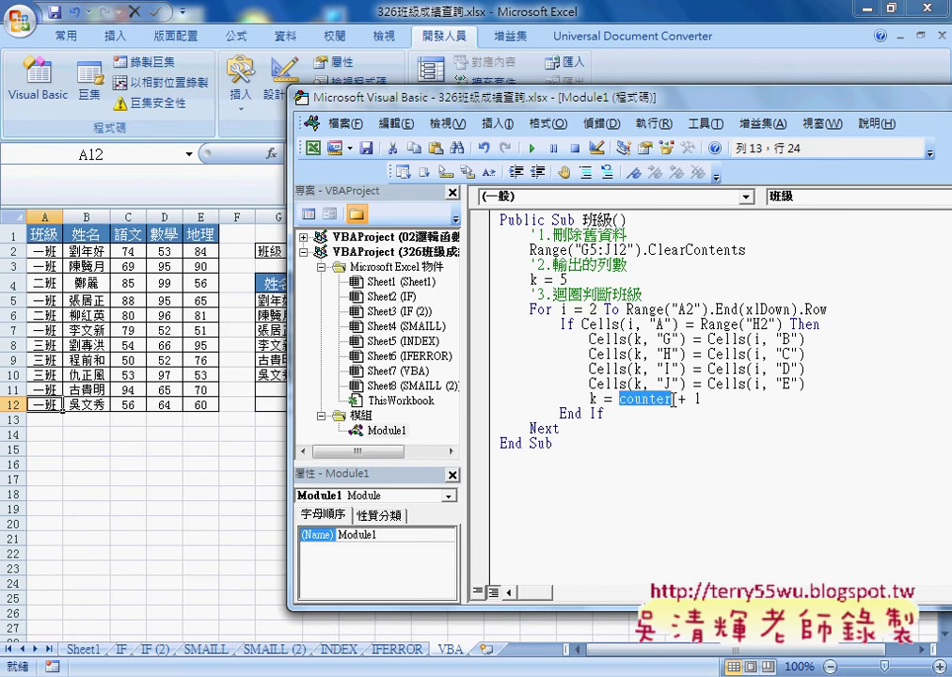
text(k)
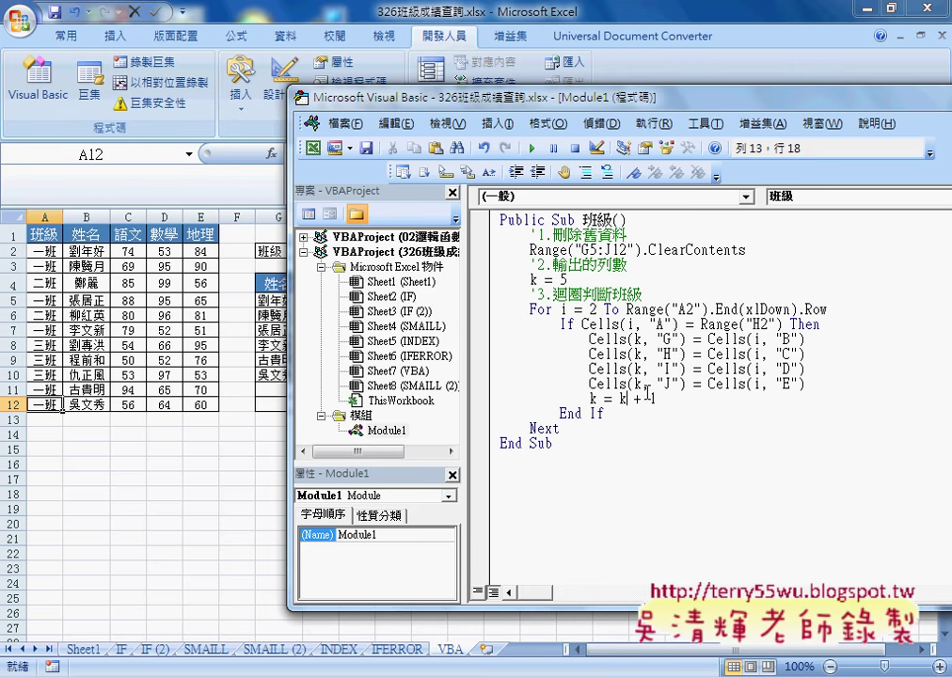
click(649, 355)
drag(287, 292, 373, 292)
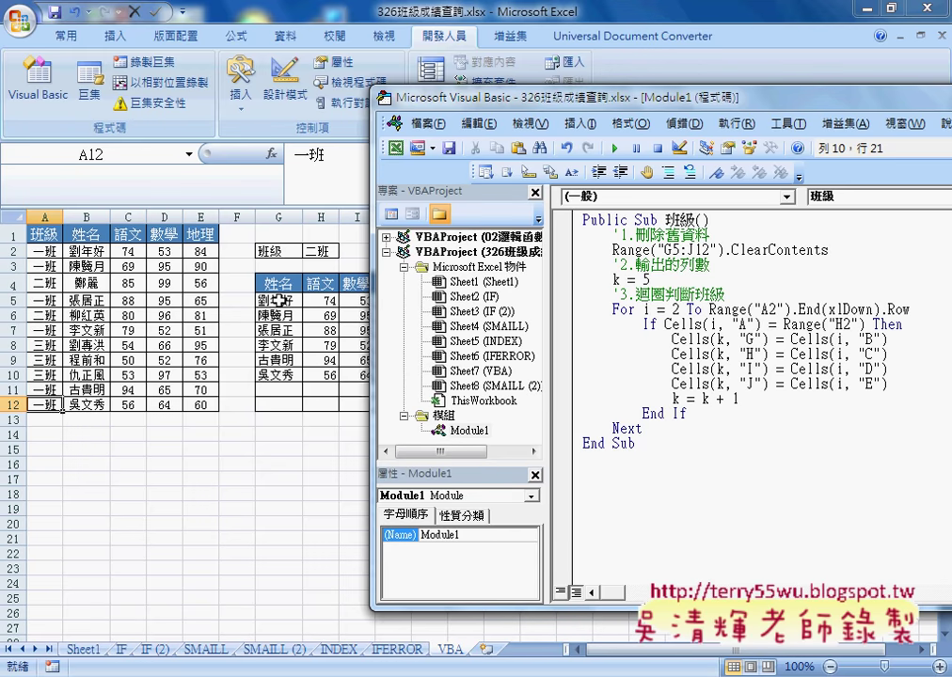
drag(741, 399, 711, 399)
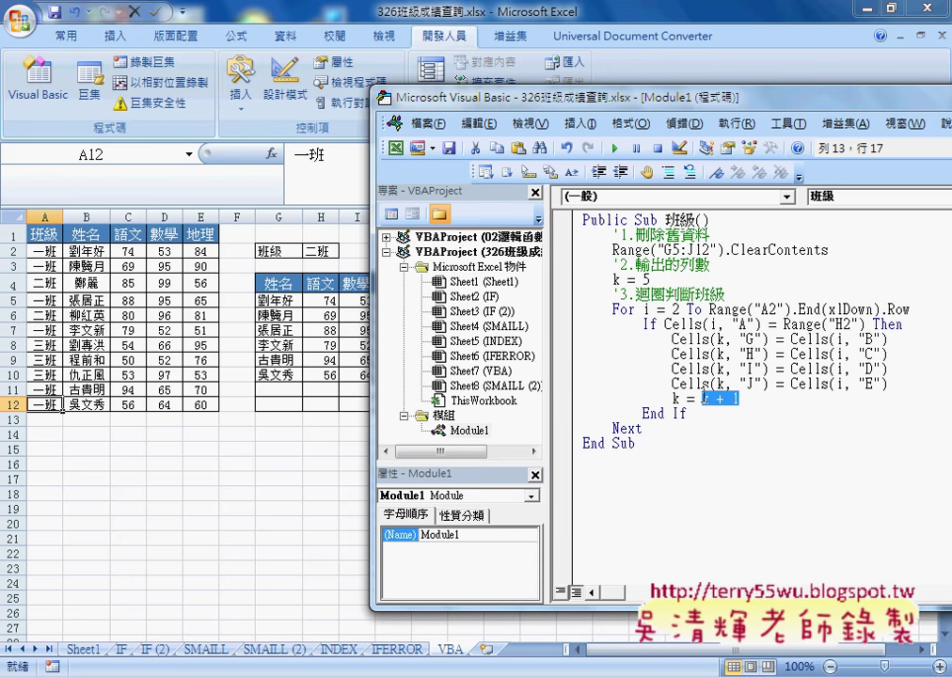
click(674, 399)
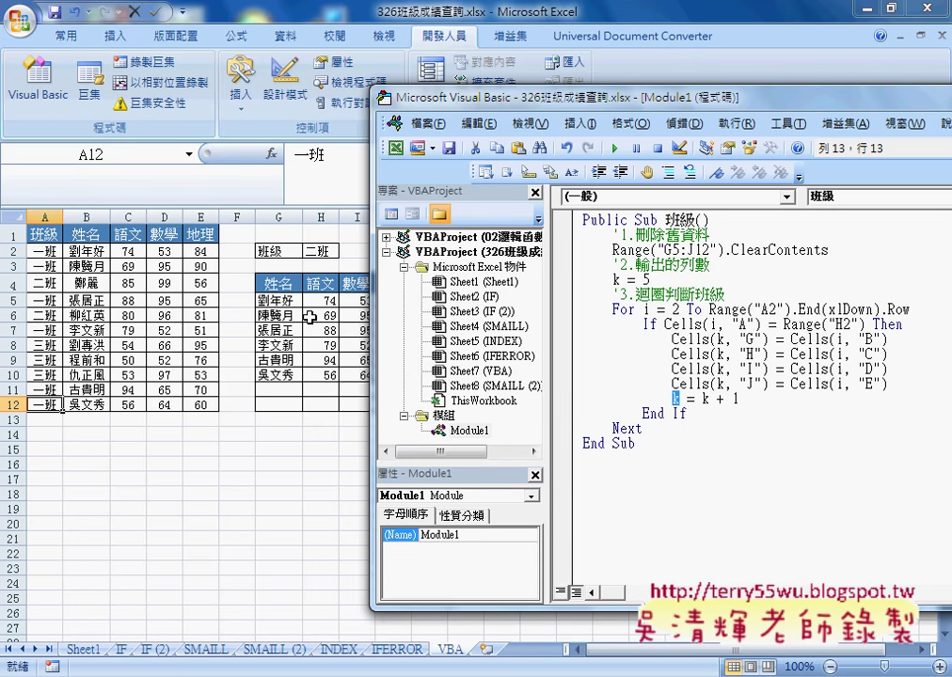
click(725, 398)
text(2)
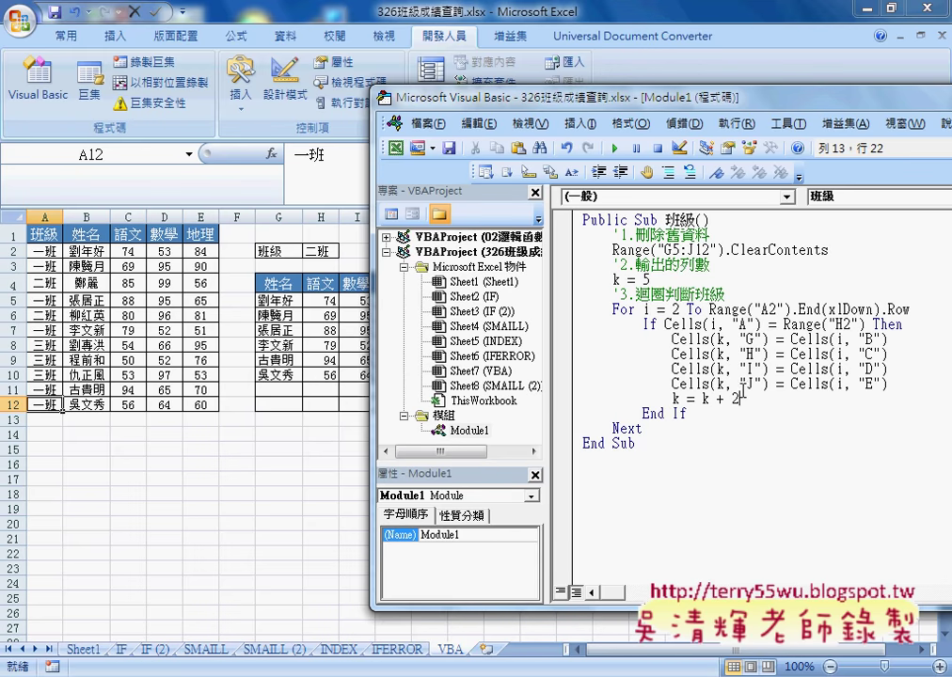
key(BackSpace)
text(1)
mouse_move(574, 458)
mouse_down()
mouse_move(563, 297)
mouse_move(462, 206)
mouse_up()
click(697, 483)
Set H2's class dropdown to 一班 and then to 二班.
click(320, 251)
click(346, 252)
click(318, 264)
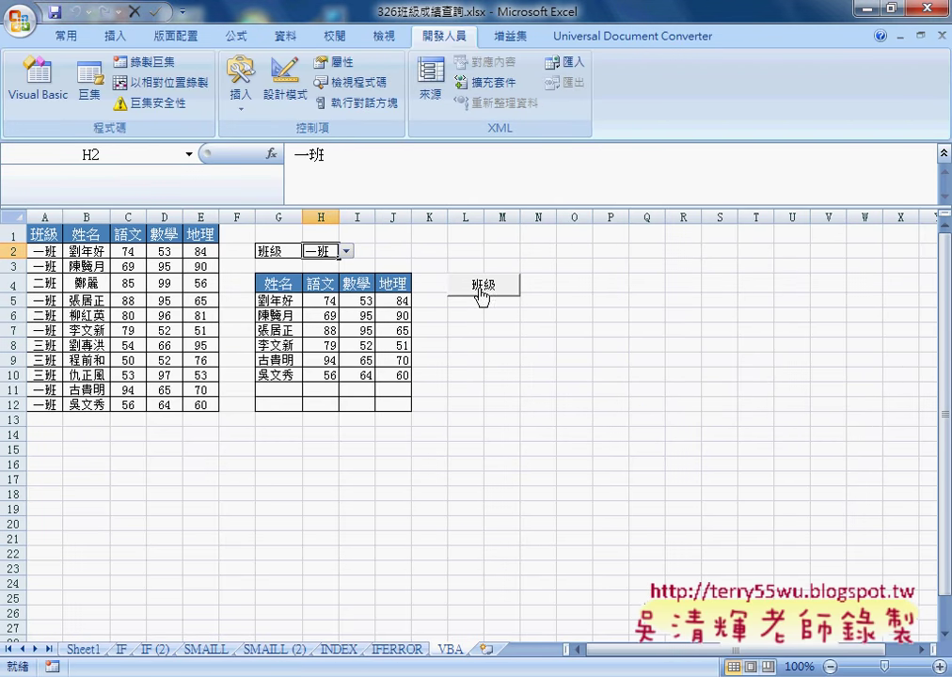
click(347, 251)
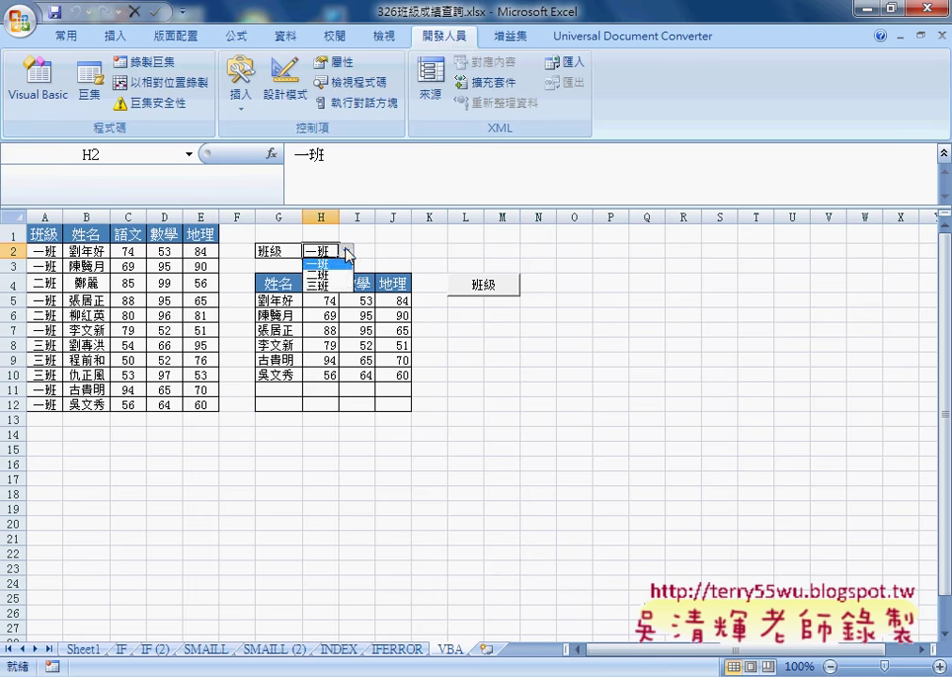
click(342, 275)
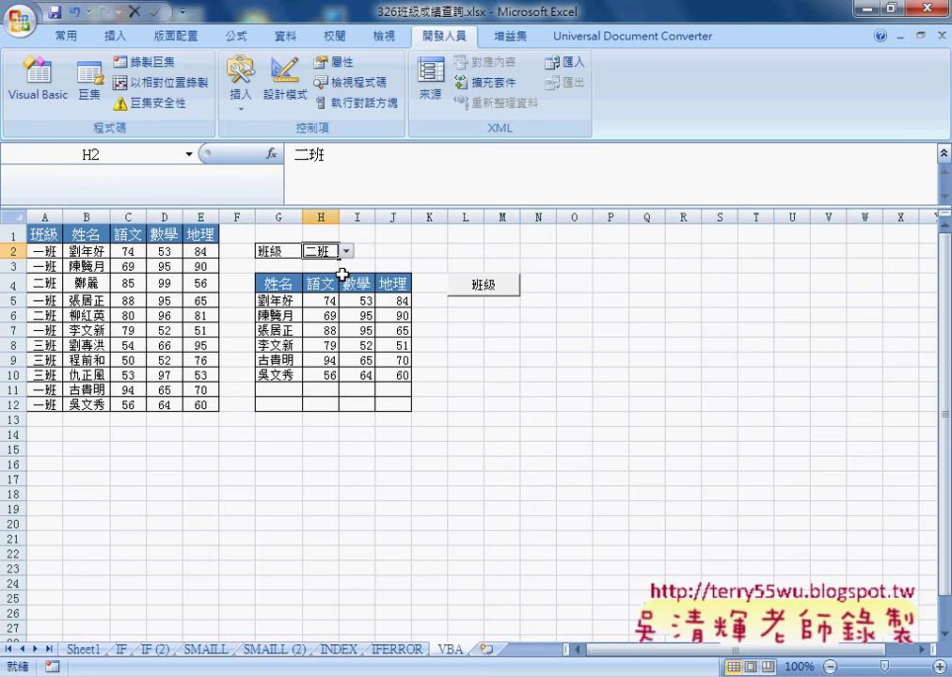
click(400, 331)
Run the 班級 macro button to list the two 二班 students, then return to the VBA editor.
click(478, 290)
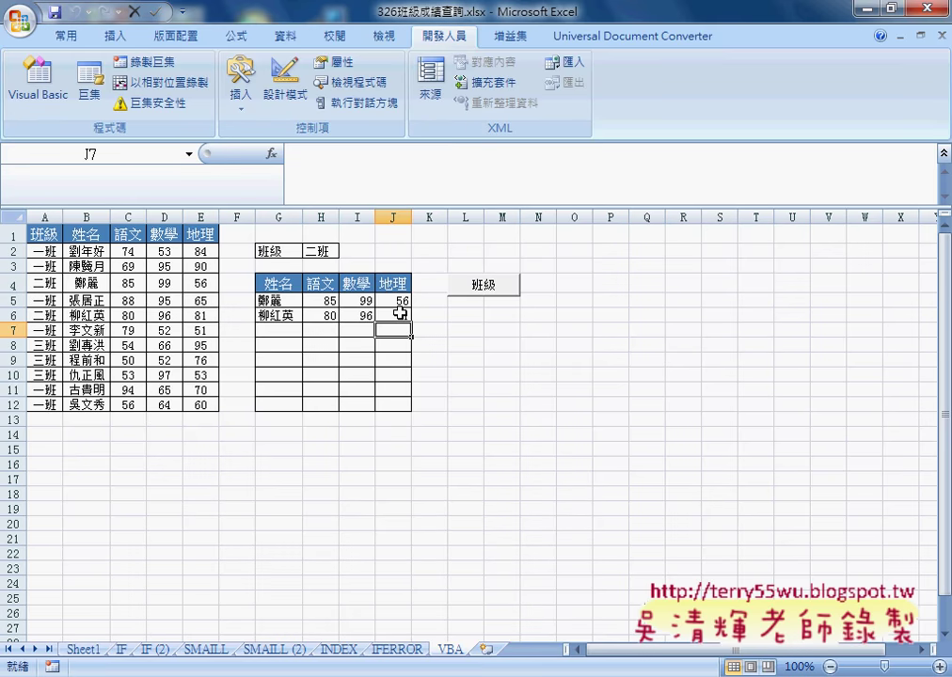
key(alt+Tab)
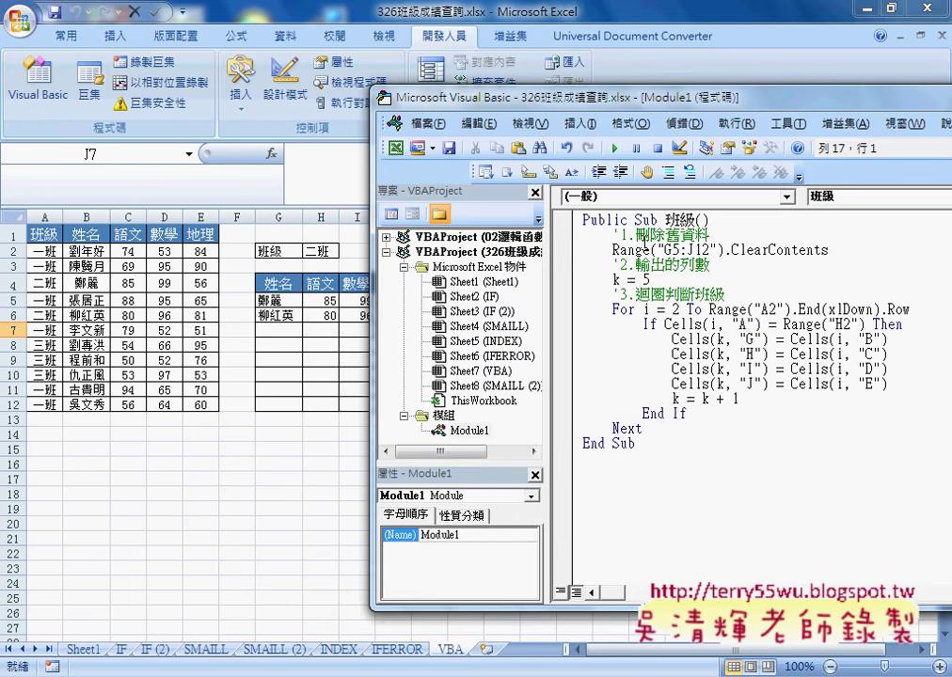
Annotate H2, the VBA sheet and the Sheet7 (VBA) module with the screen pen, then clear the ink.
drag(509, 90, 725, 122)
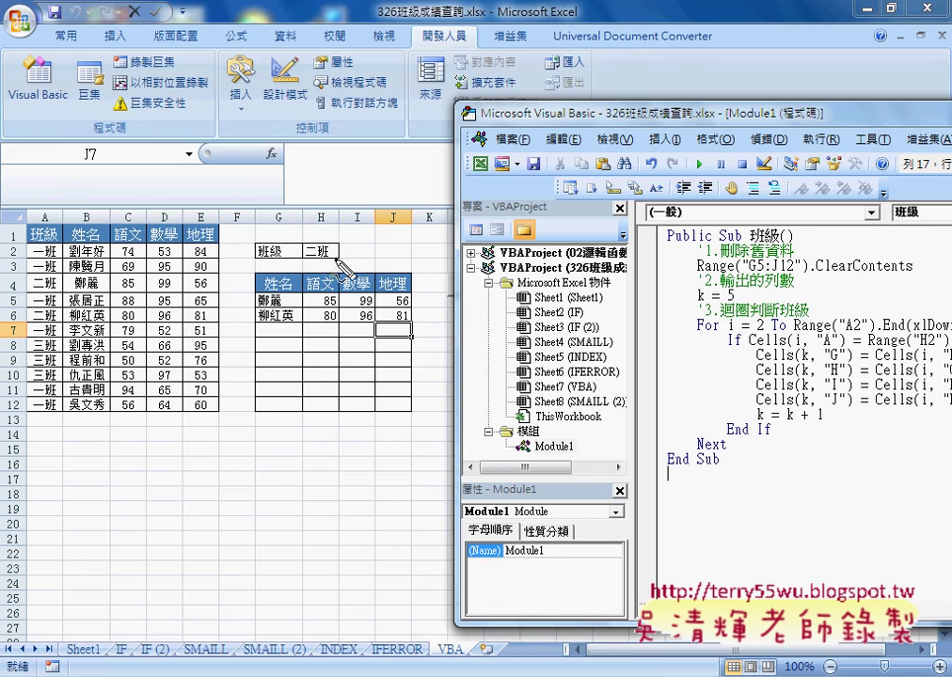
drag(325, 239, 327, 265)
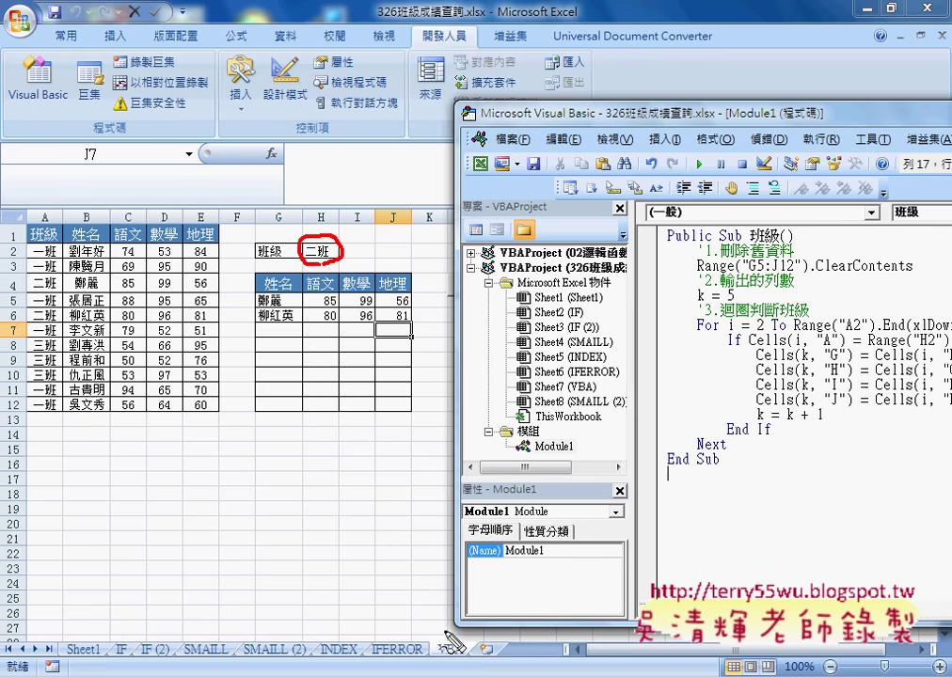
drag(428, 659, 467, 660)
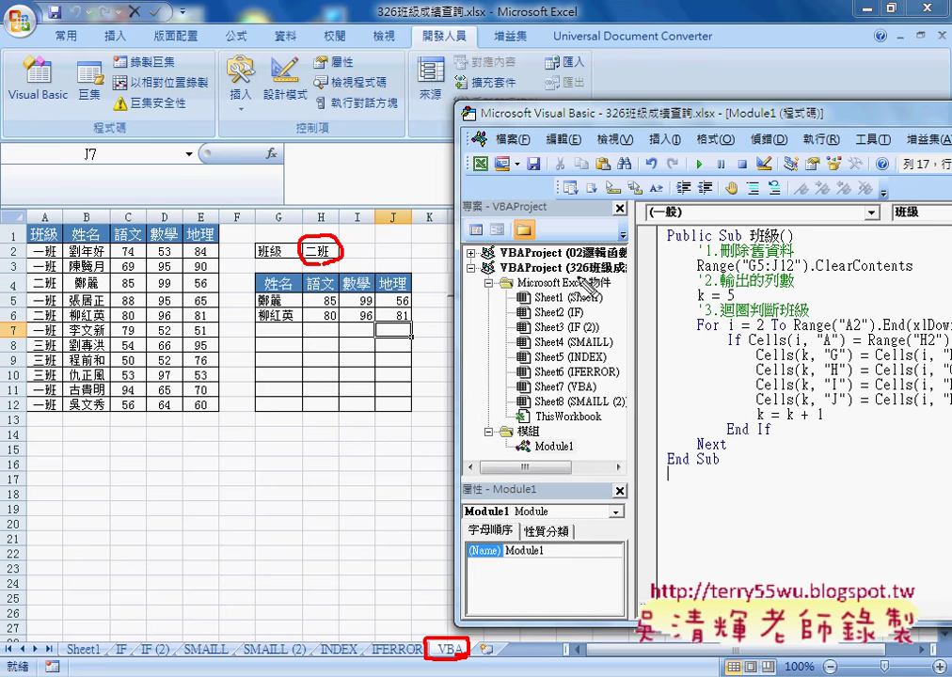
drag(627, 276, 502, 276)
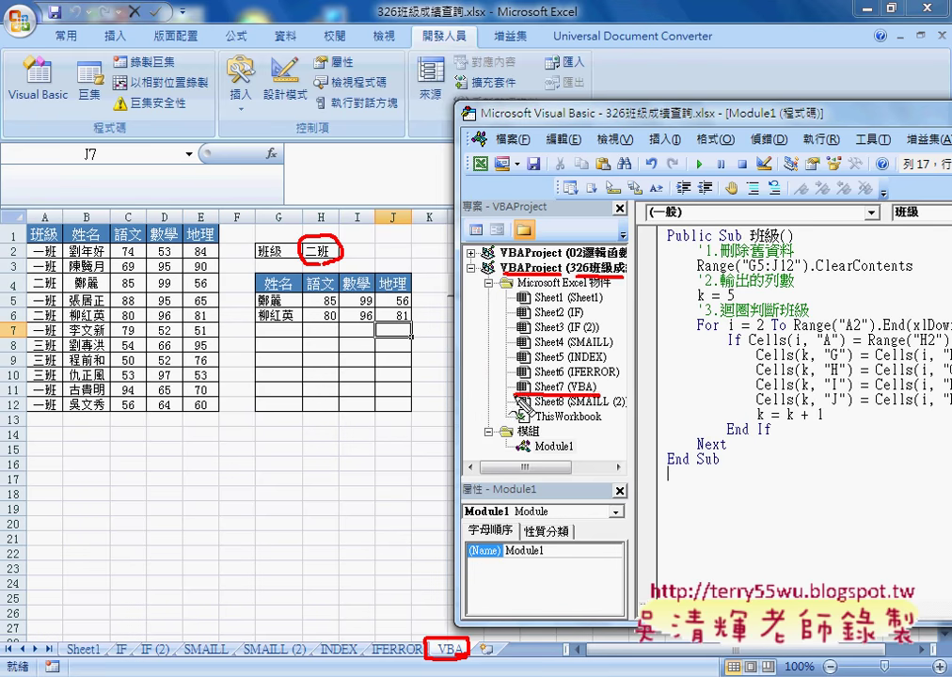
drag(555, 374, 598, 395)
mouse_move(508, 393)
mouse_down()
mouse_move(441, 588)
mouse_move(435, 648)
mouse_move(470, 609)
mouse_up()
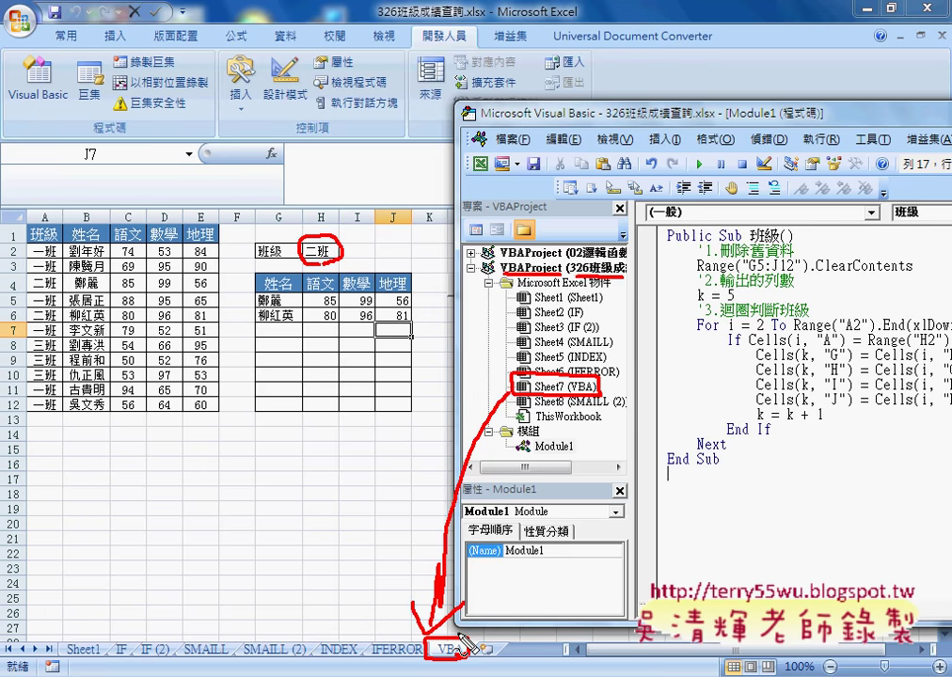
key(Escape)
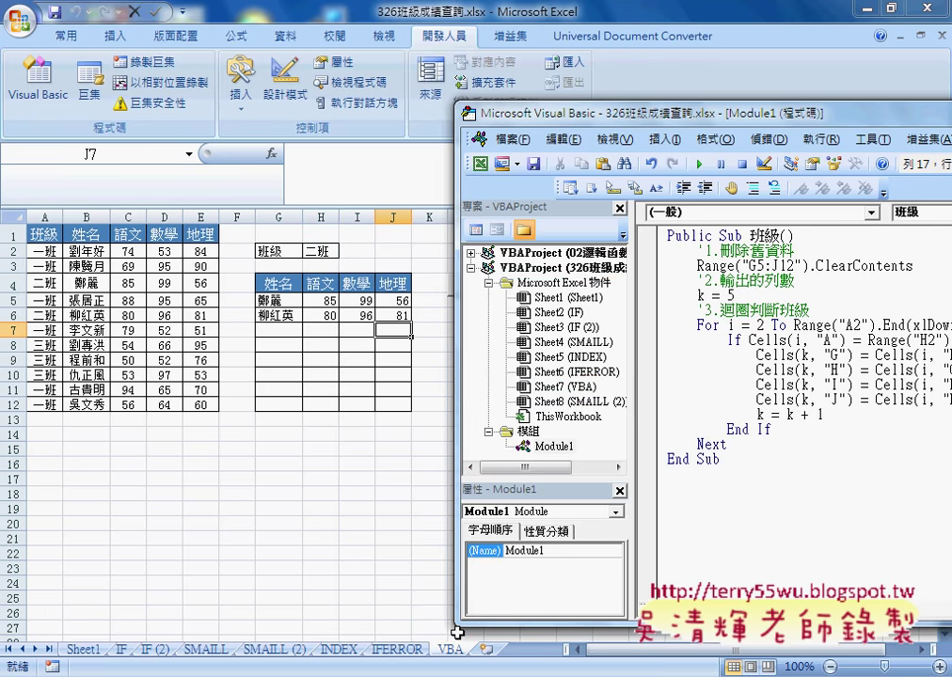
click(565, 387)
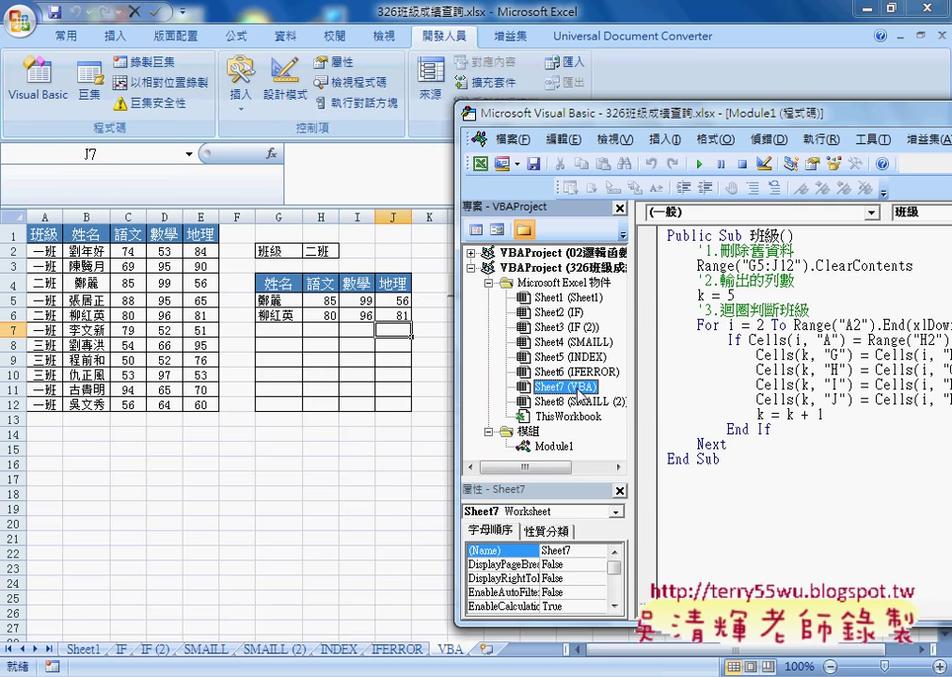
Open the Sheet7 (VBA) code module and add a Worksheet_Change event procedure.
double_click(580, 389)
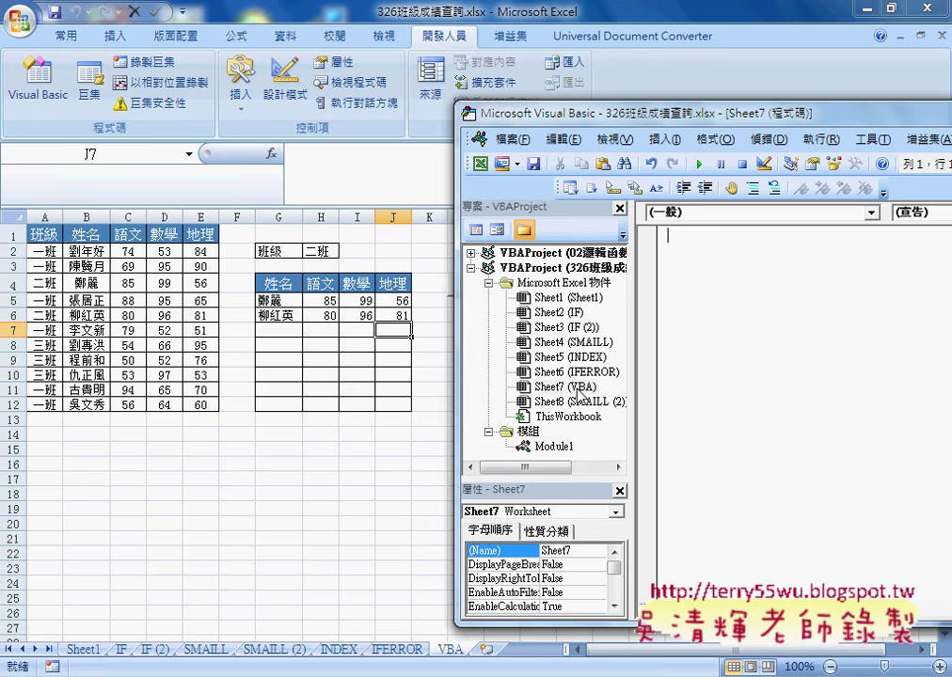
key(ctrl+F2)
key(F4)
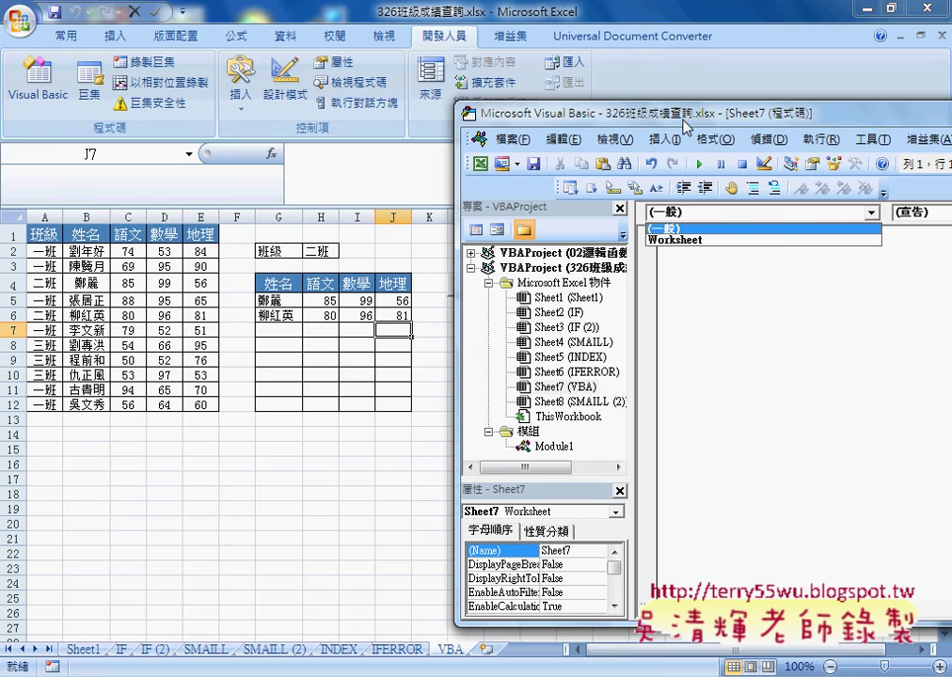
key(Escape)
drag(684, 120, 536, 117)
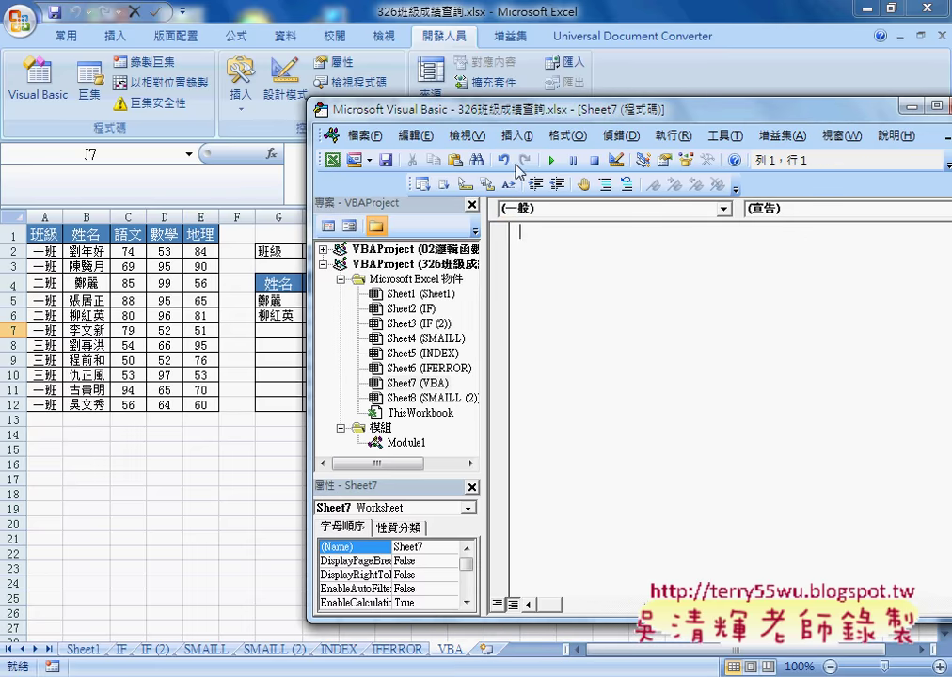
click(593, 214)
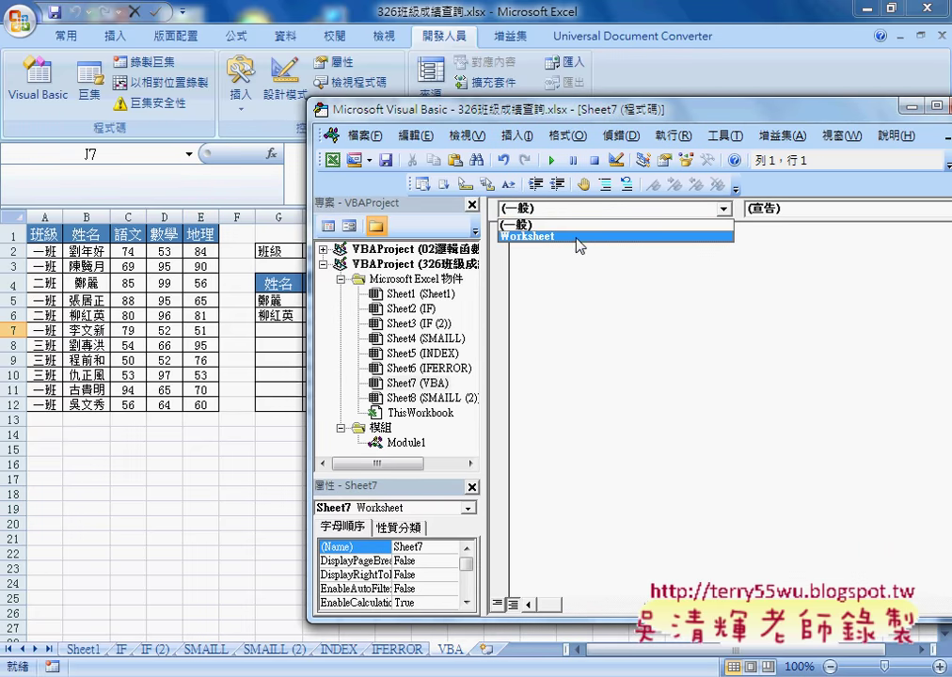
click(591, 236)
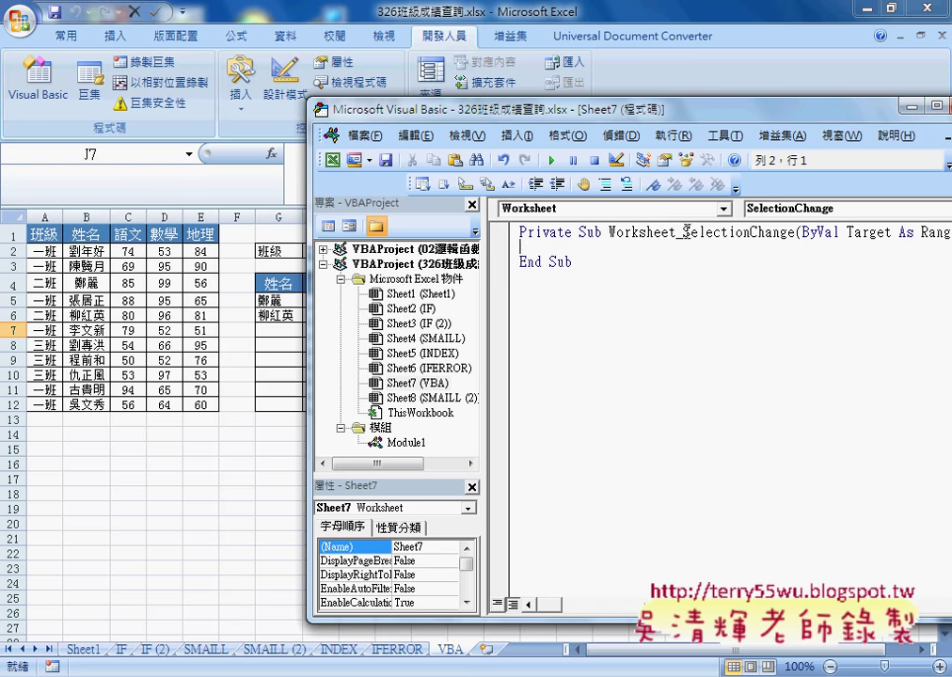
click(780, 210)
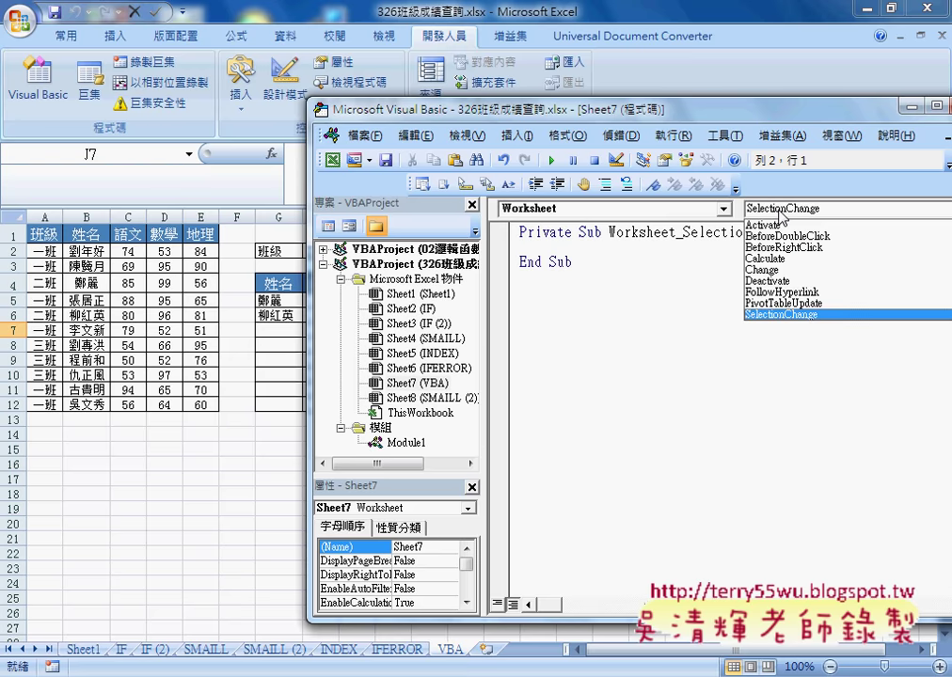
click(775, 269)
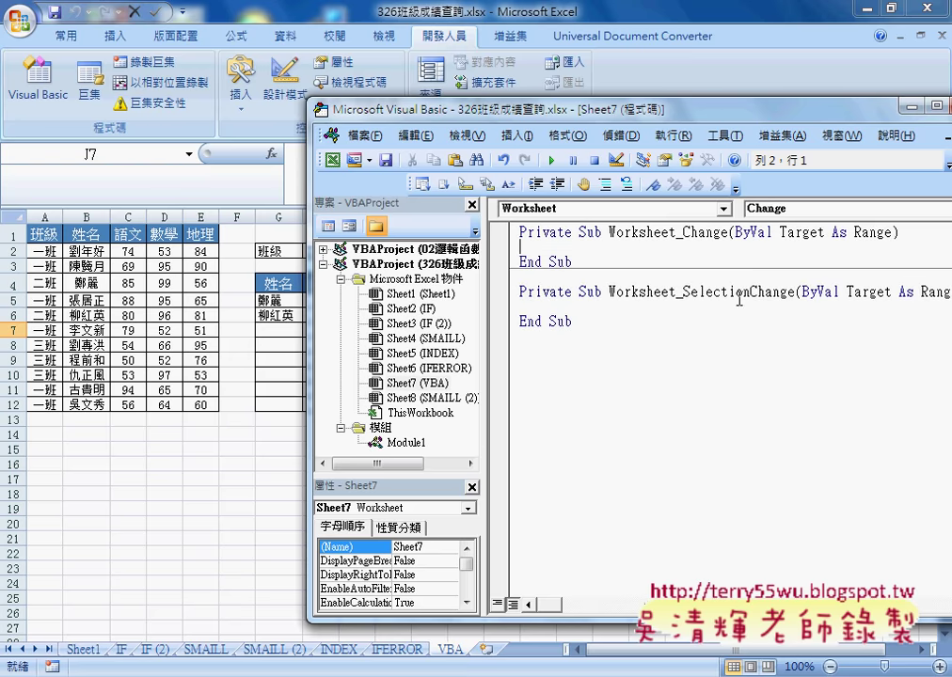
Delete the auto-inserted Worksheet_SelectionChange stub.
drag(684, 292, 750, 289)
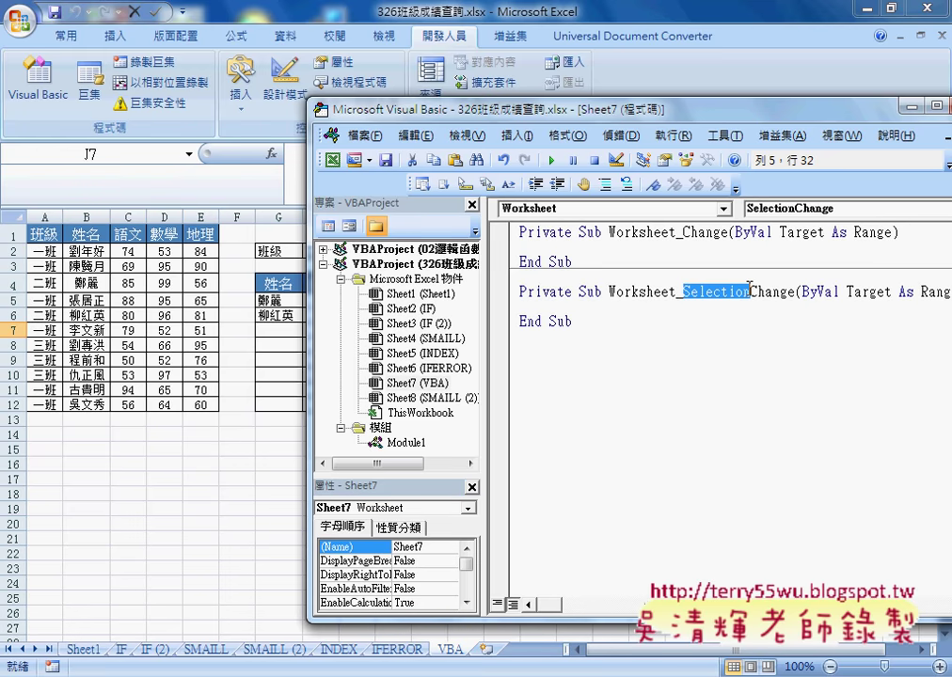
drag(601, 323, 518, 287)
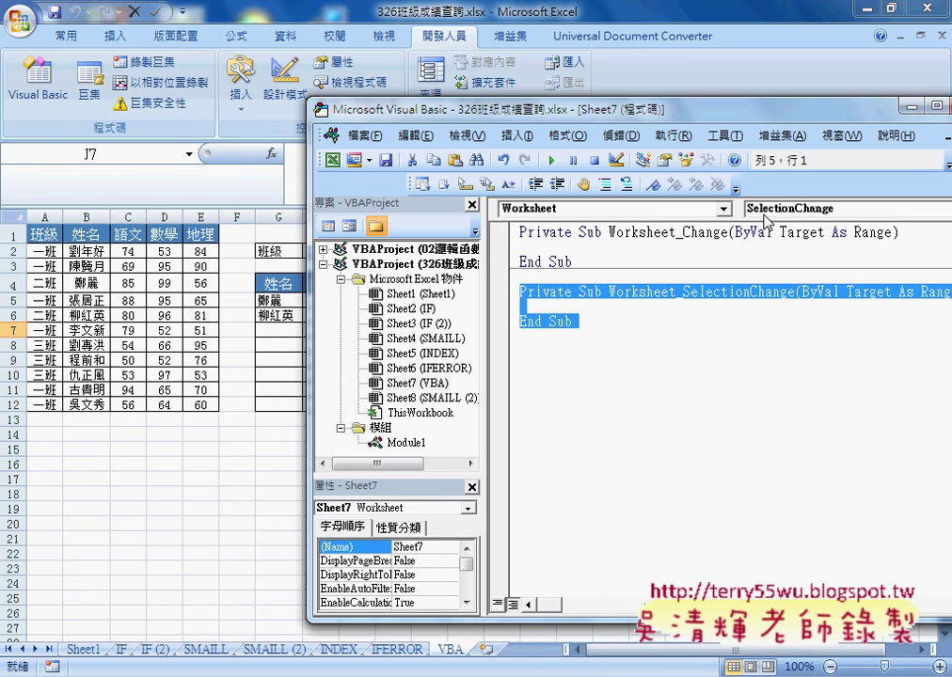
key(Delete)
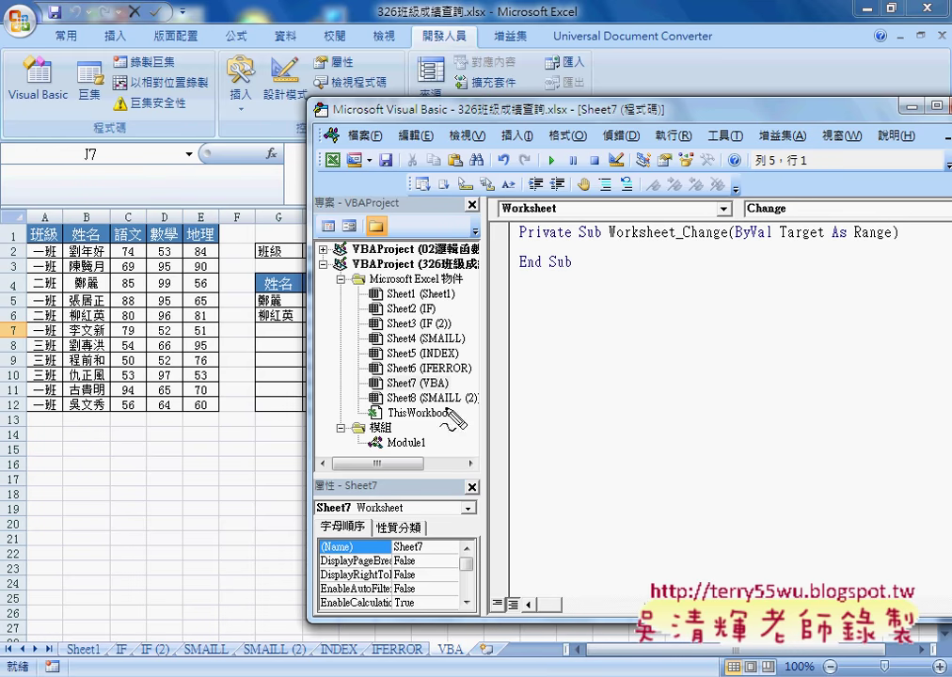
drag(447, 380, 449, 390)
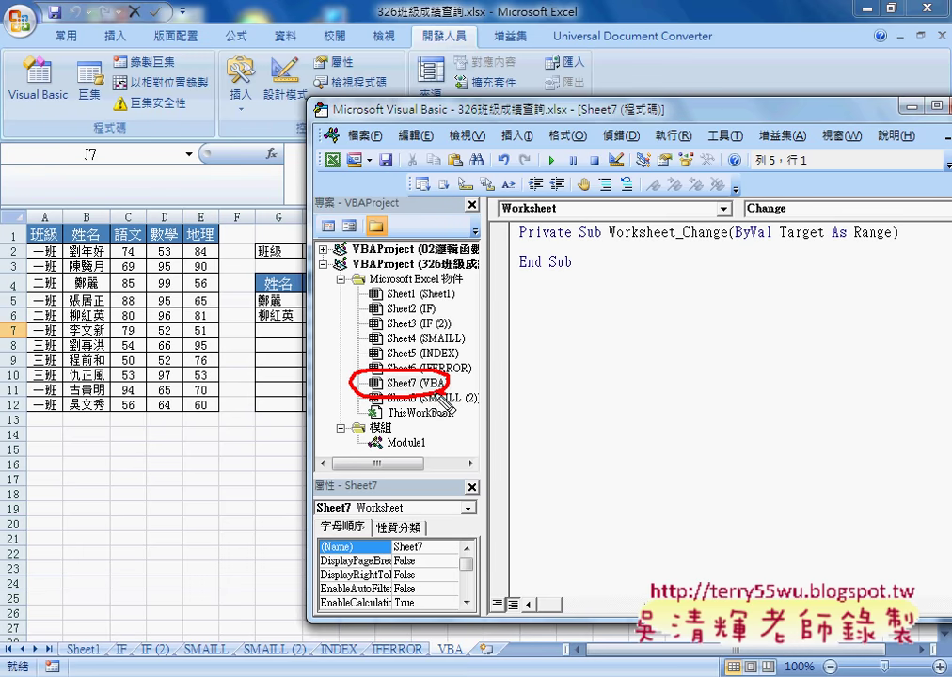
drag(540, 218, 527, 200)
drag(743, 201, 783, 218)
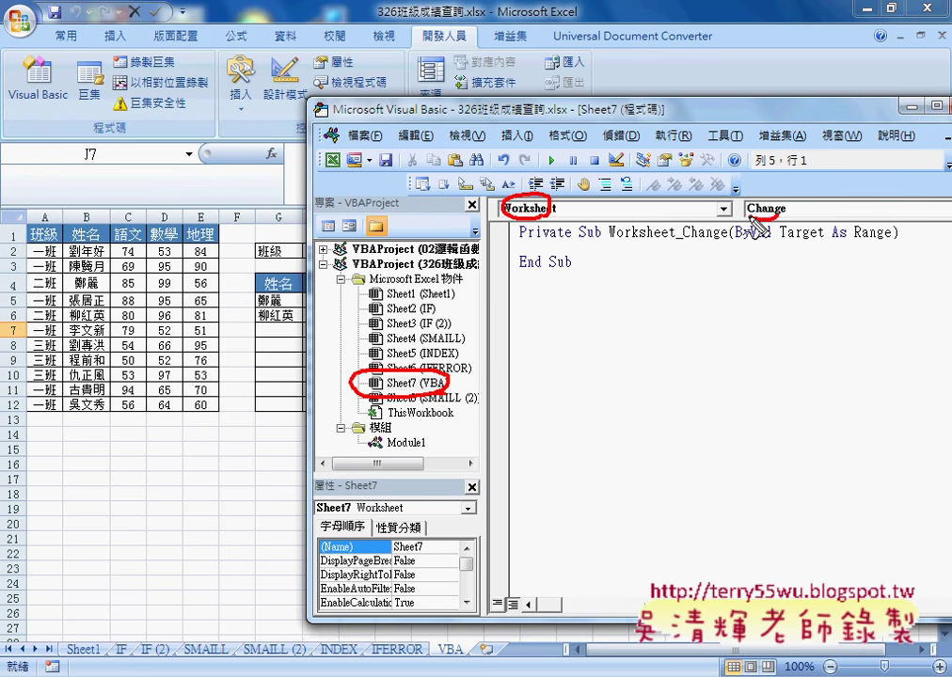
drag(418, 372, 495, 214)
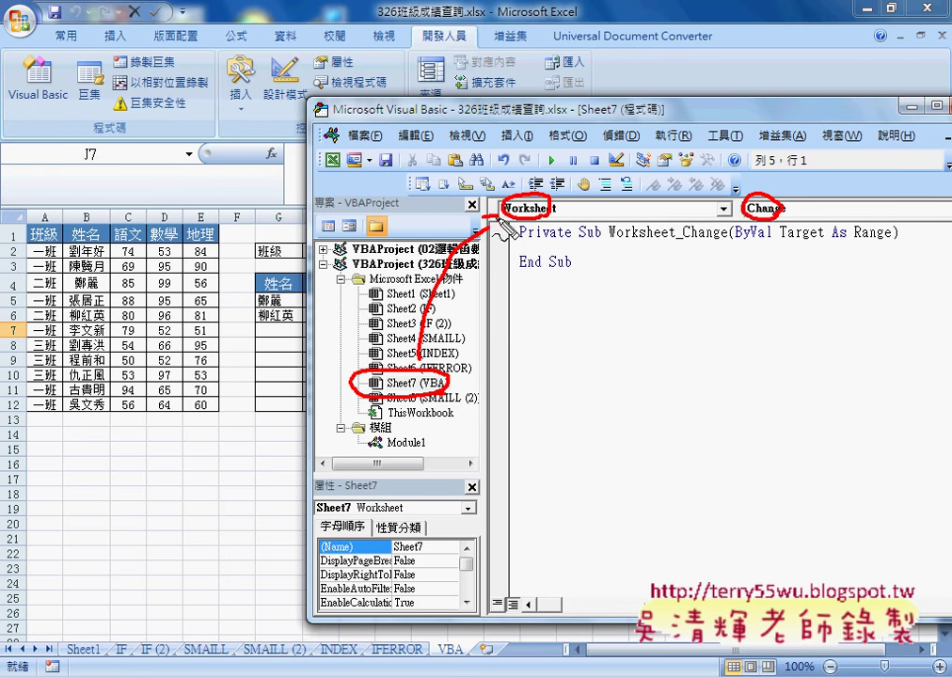
drag(600, 214, 729, 209)
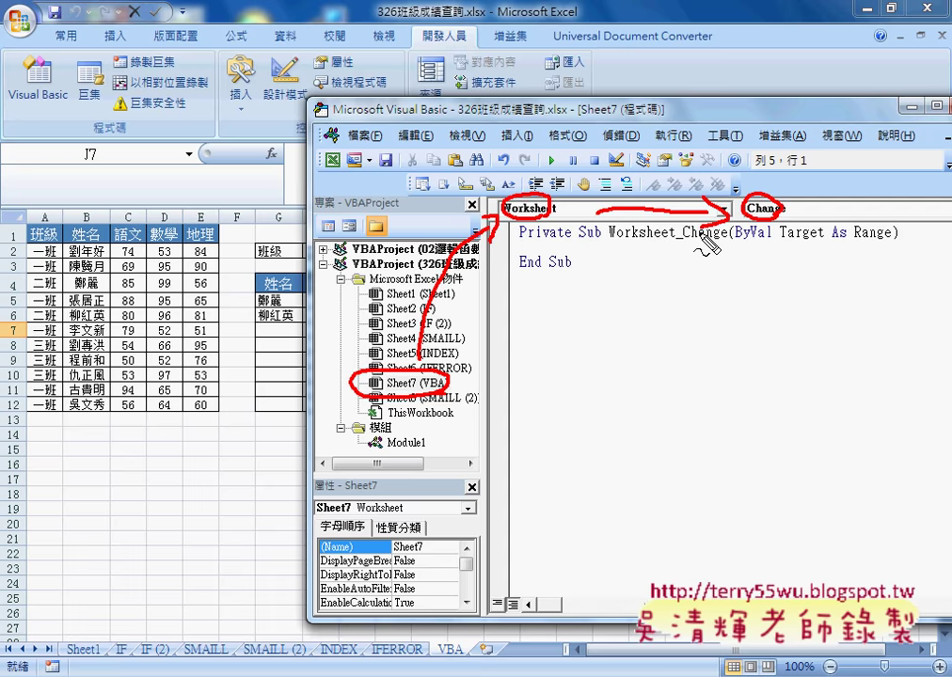
key(Escape)
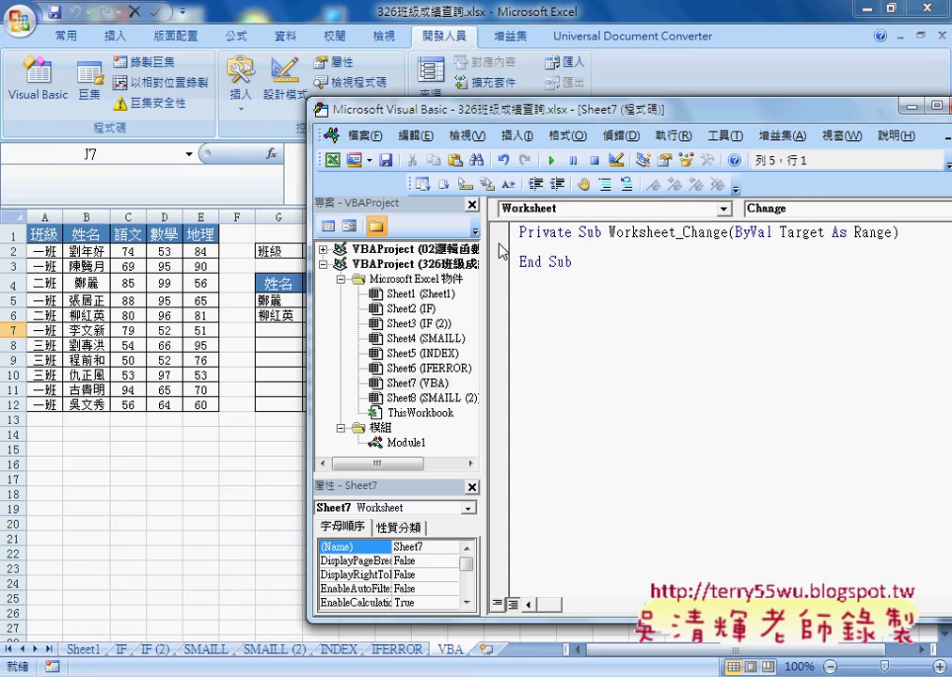
drag(482, 242, 446, 243)
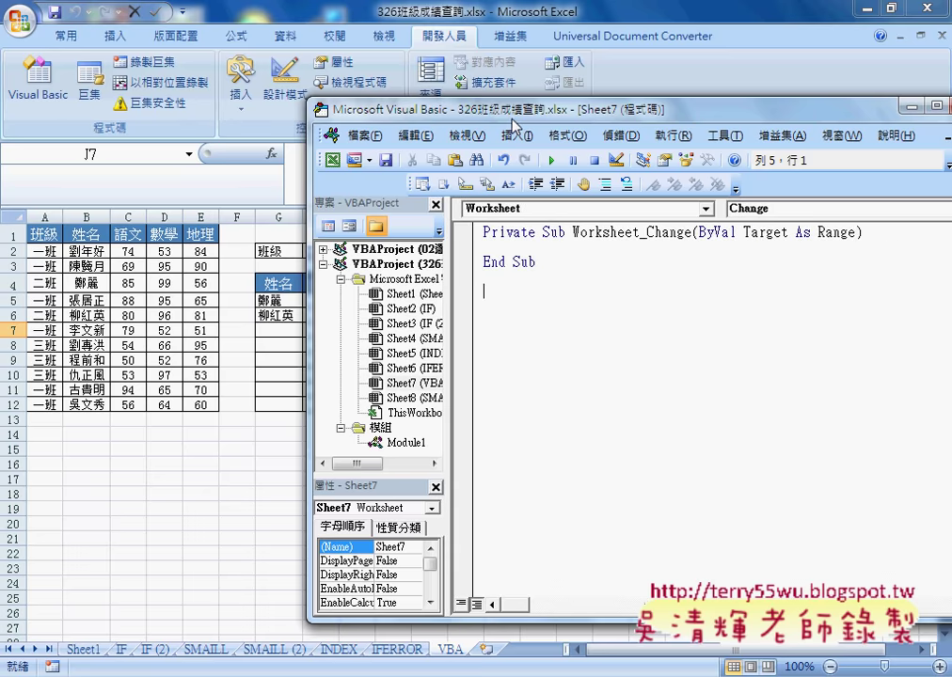
Type an indented 'if' inside Worksheet_Change and dismiss the 'Expected: expression' compile error.
drag(508, 108, 567, 108)
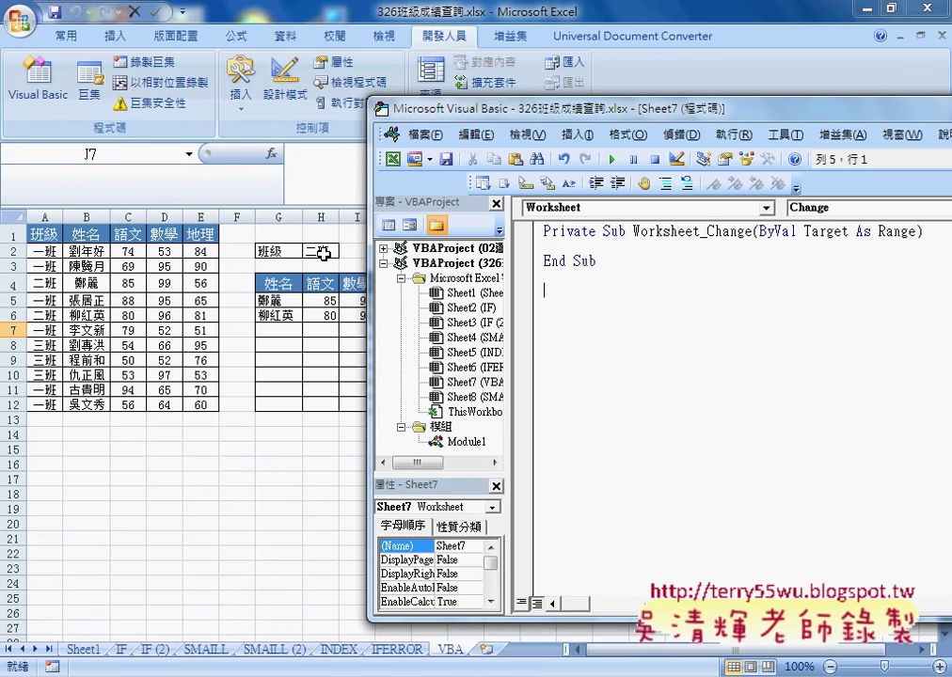
click(607, 244)
key(Tab)
text(if)
click(806, 233)
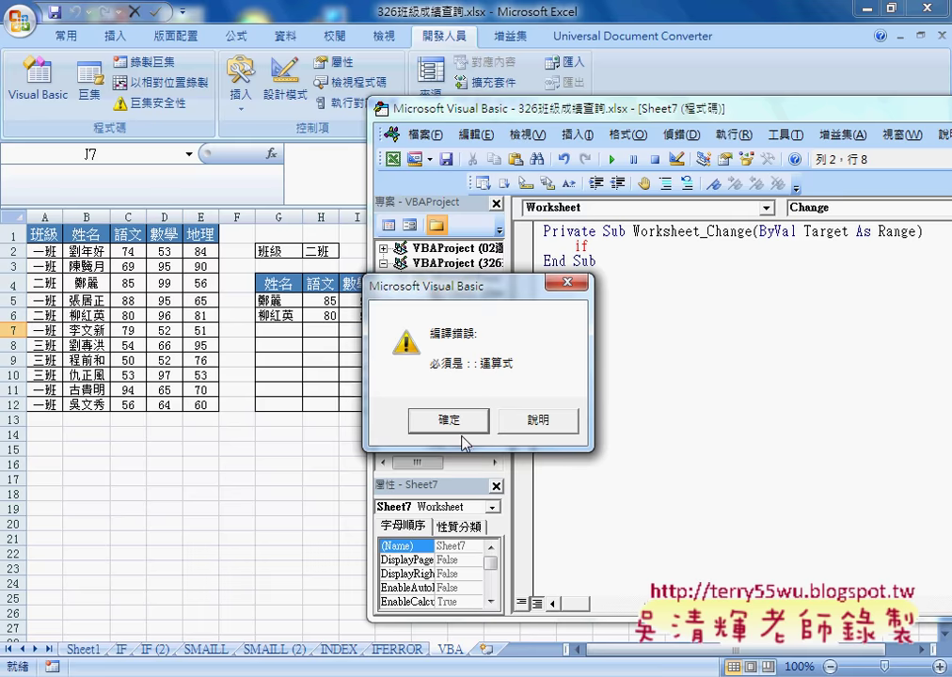
key(Return)
double_click(806, 231)
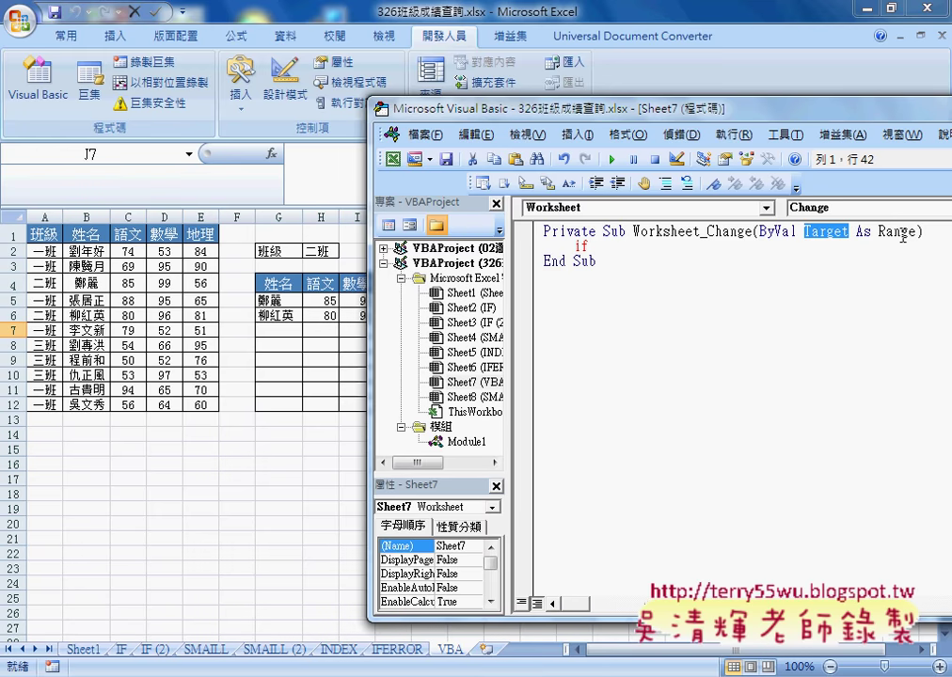
Copy Target onto the If line and append its .Address property.
drag(820, 231, 637, 256)
drag(637, 255, 636, 254)
click(593, 246)
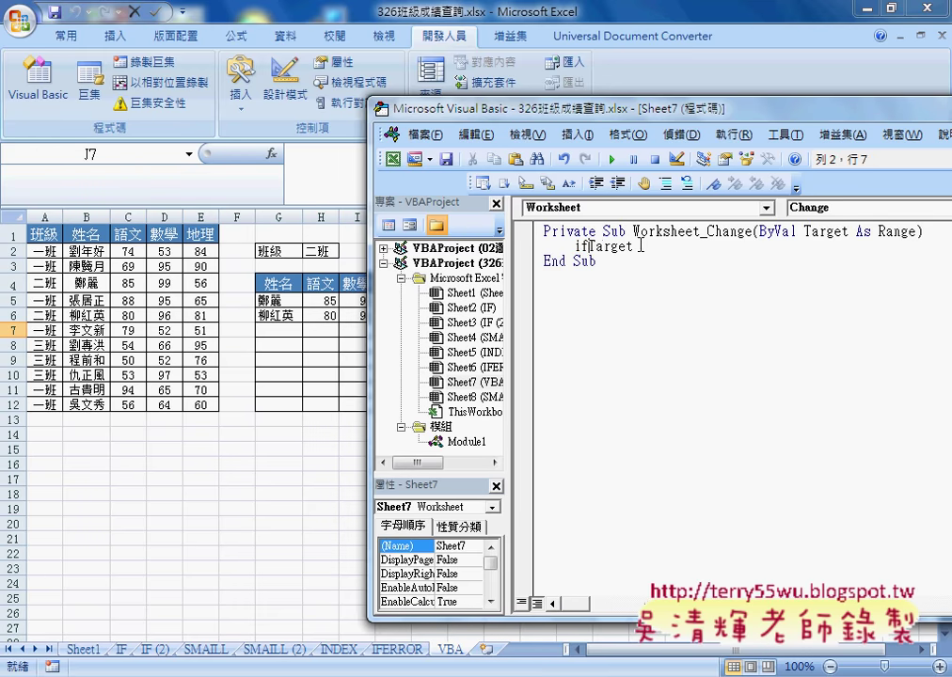
click(656, 246)
text(.)
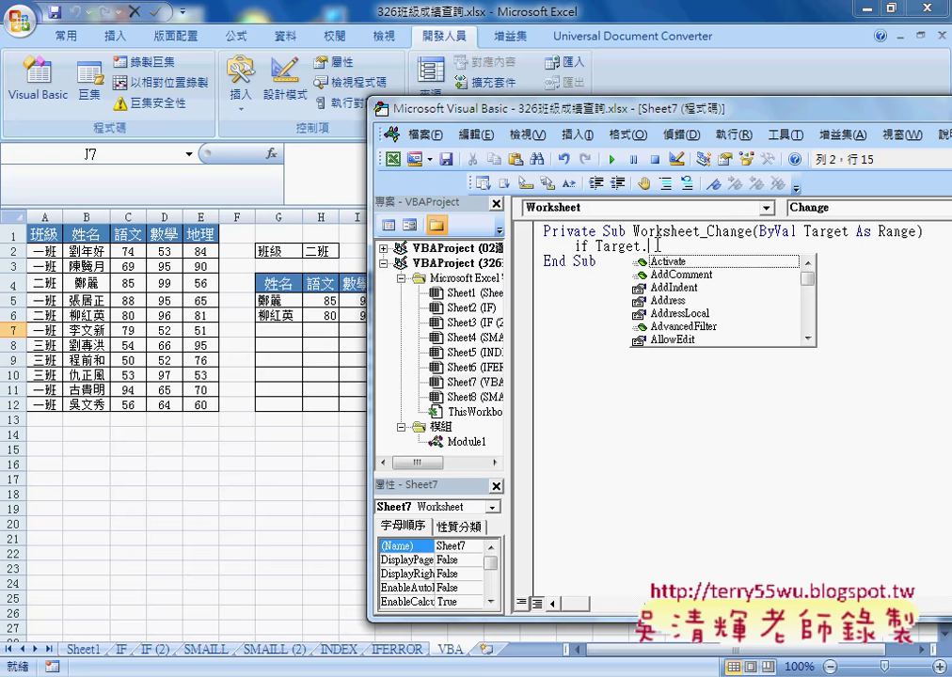
key(Down)
key(Down)
key(Down)
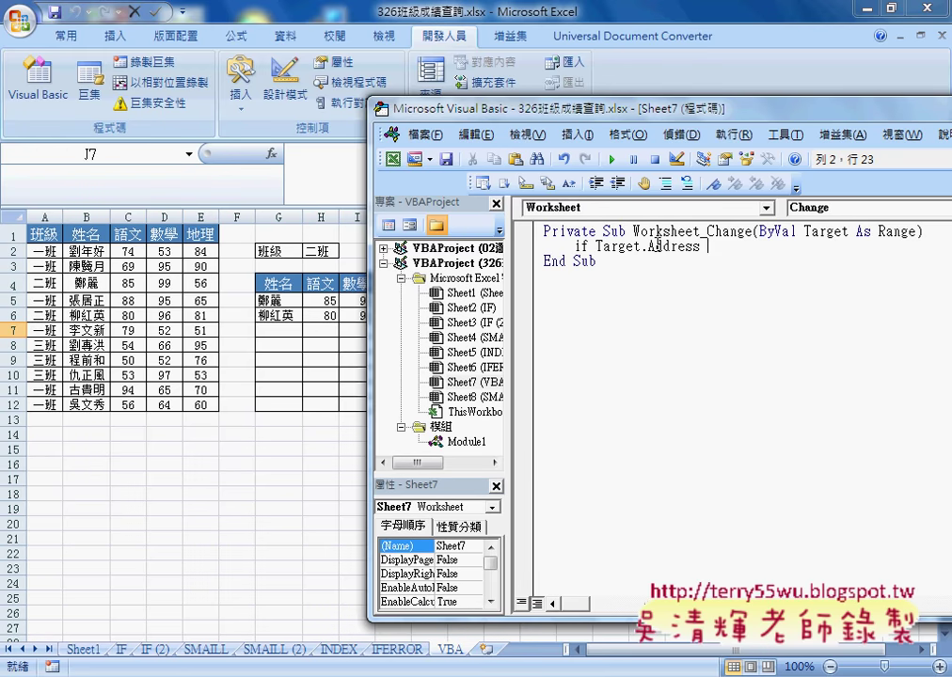
Complete the condition so the line reads If Target.Address = "$H$2" Then.
text(=)
text(")
text(H2")
key(Left)
key(Left)
key(Left)
text($)
key(Right)
text($)
key(Right)
key(Right)
text(then)
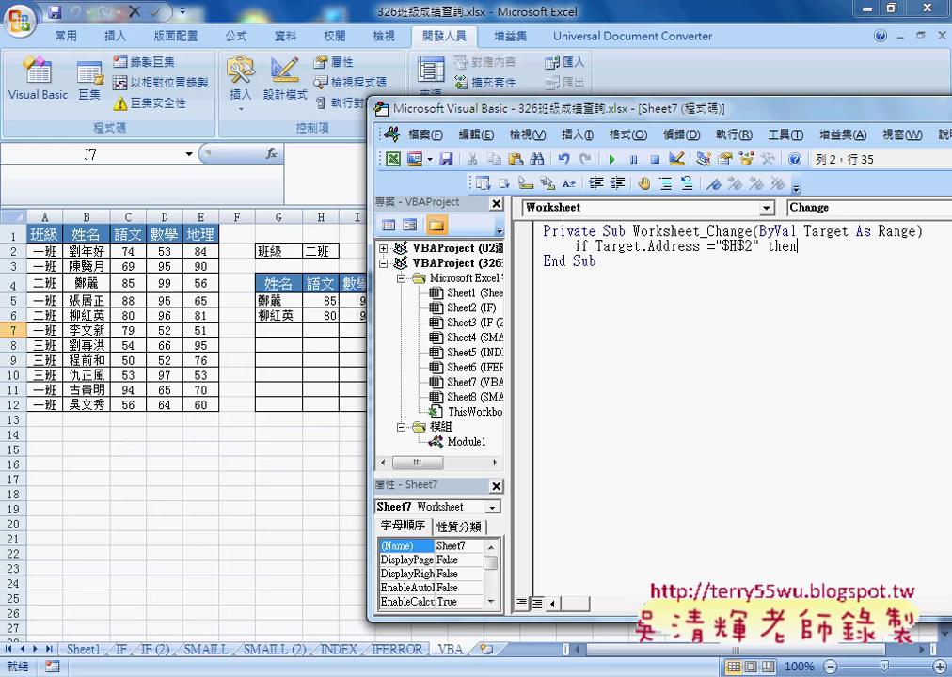
Add End If below and indent the blank line inside the If block.
key(Return)
key(Return)
text(end )
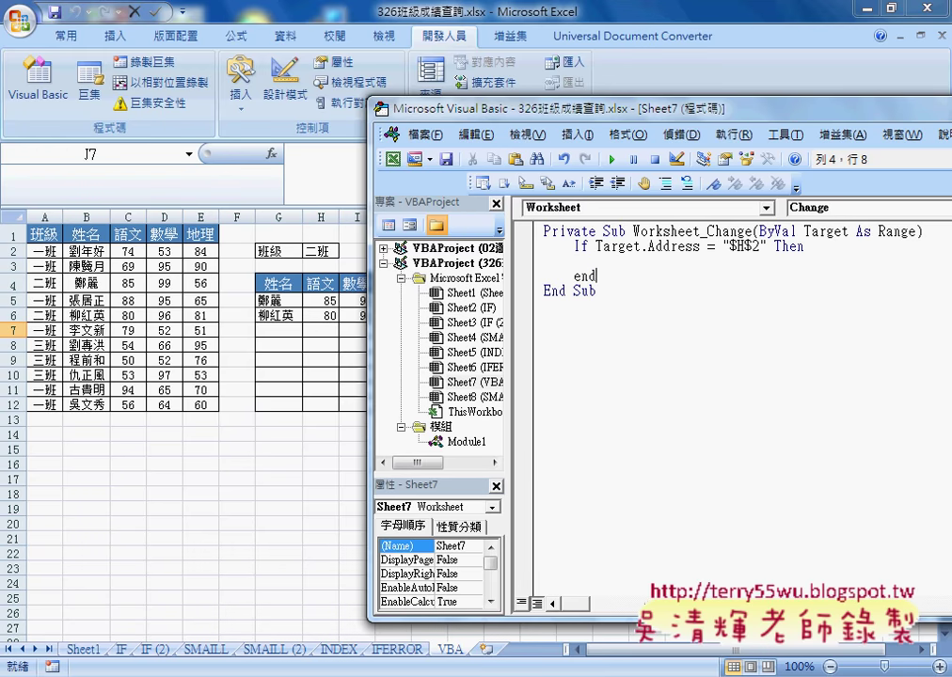
text(if)
key(Up)
key(Tab)
Copy the macro name 班級 from Module1's code.
click(470, 442)
double_click(473, 444)
double_click(639, 231)
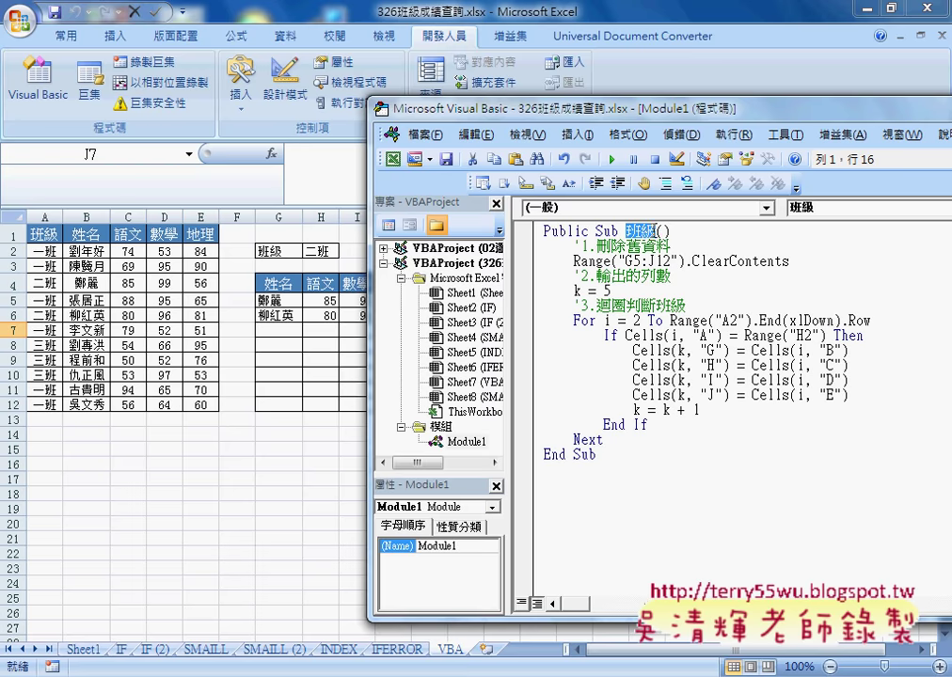
right_click(647, 237)
click(701, 252)
Paste 班級 inside the sheet's If block and prefix it with call.
click(466, 396)
double_click(465, 382)
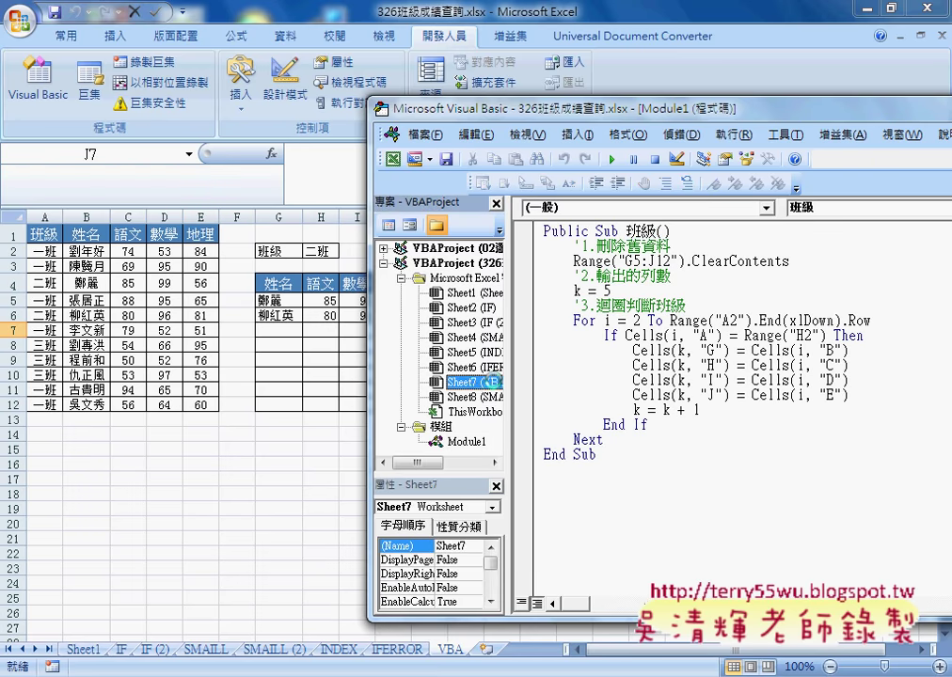
right_click(621, 297)
click(677, 343)
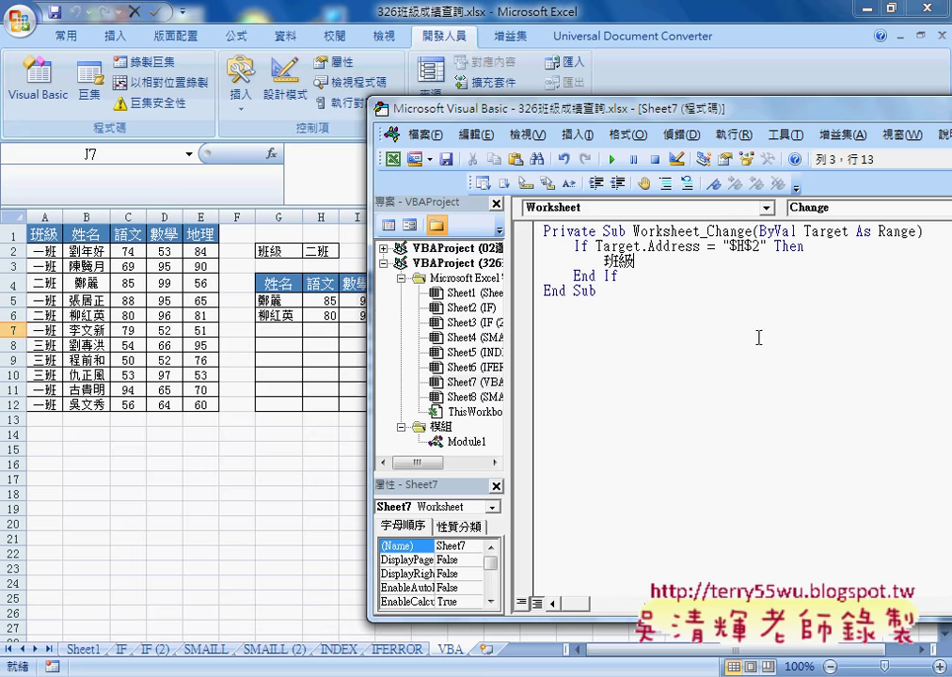
click(603, 261)
text(ca)
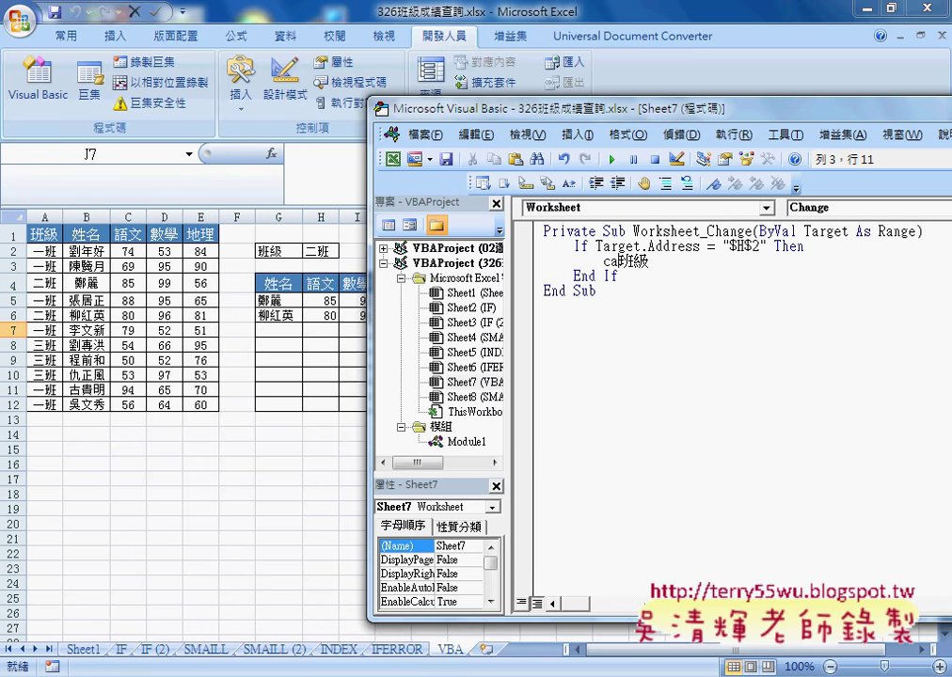
text(ll)
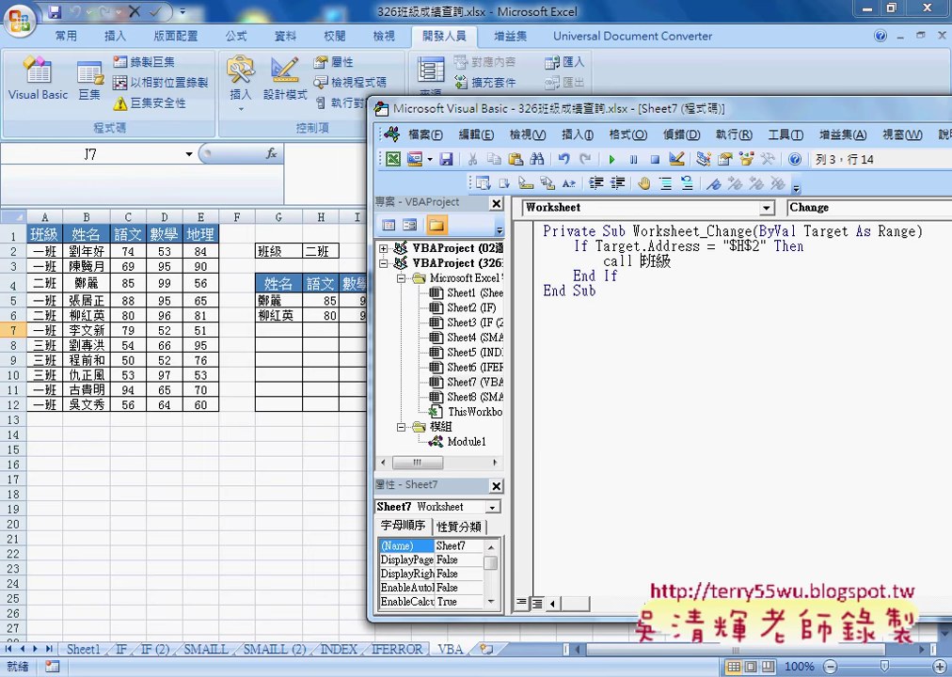
key(Down)
Review the Call 班級 line and "$H$2" condition, then breakpoint the If line.
drag(672, 261, 605, 264)
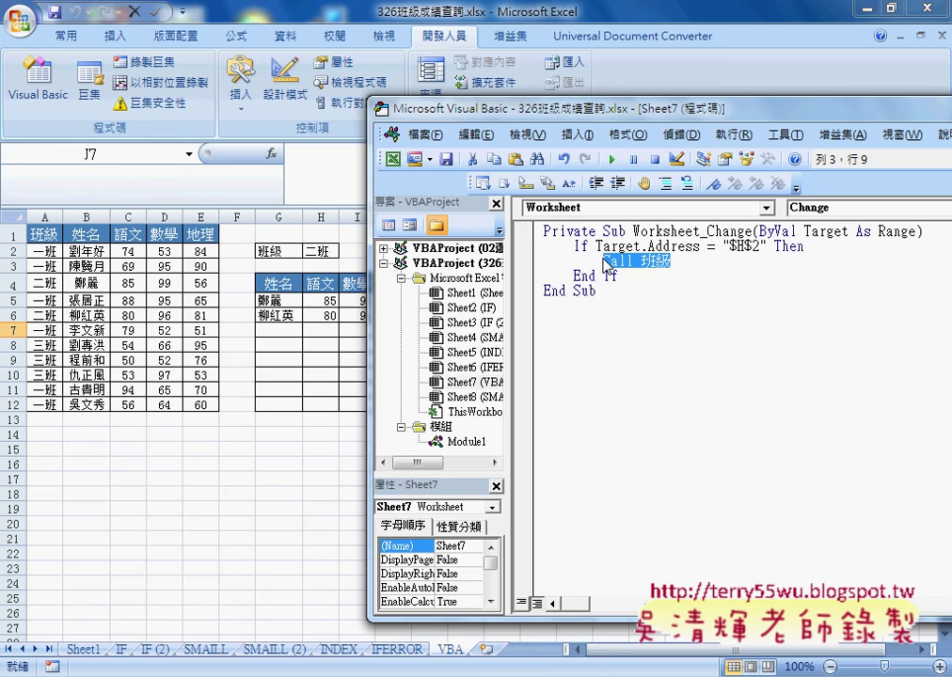
click(620, 302)
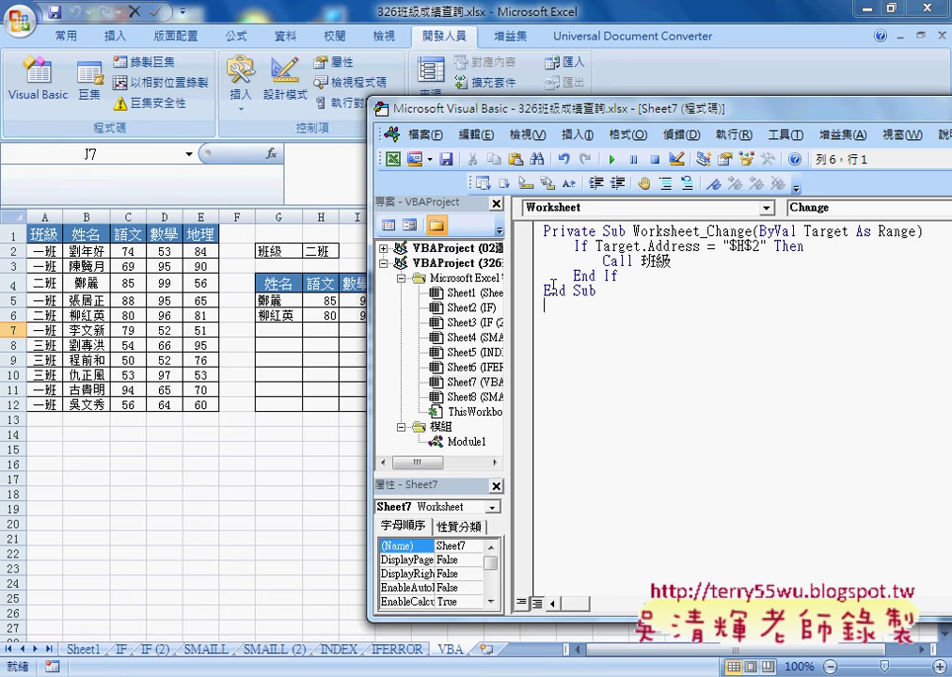
drag(603, 261, 649, 264)
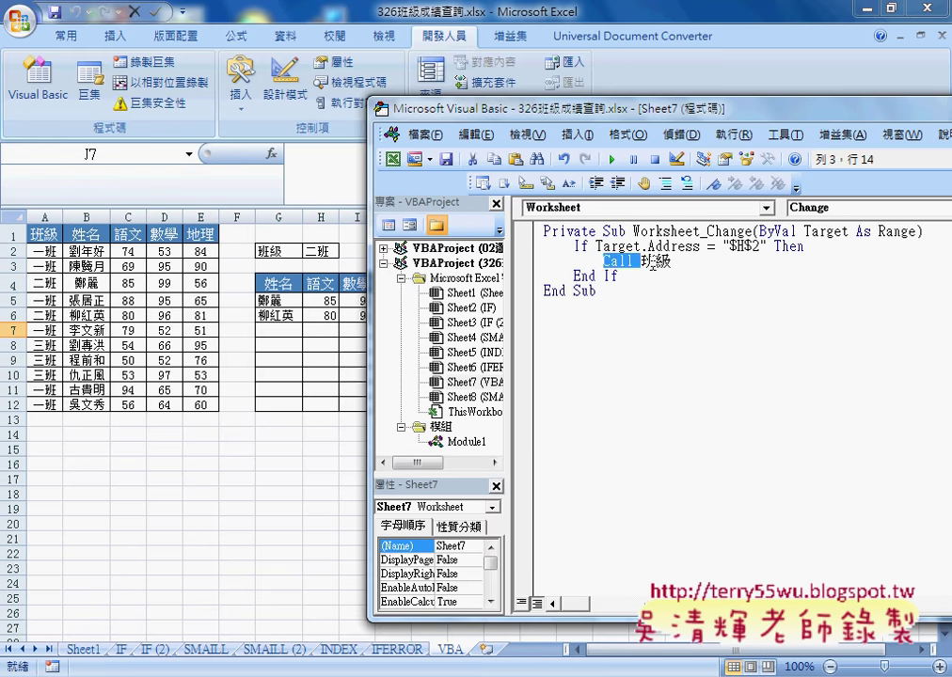
click(580, 246)
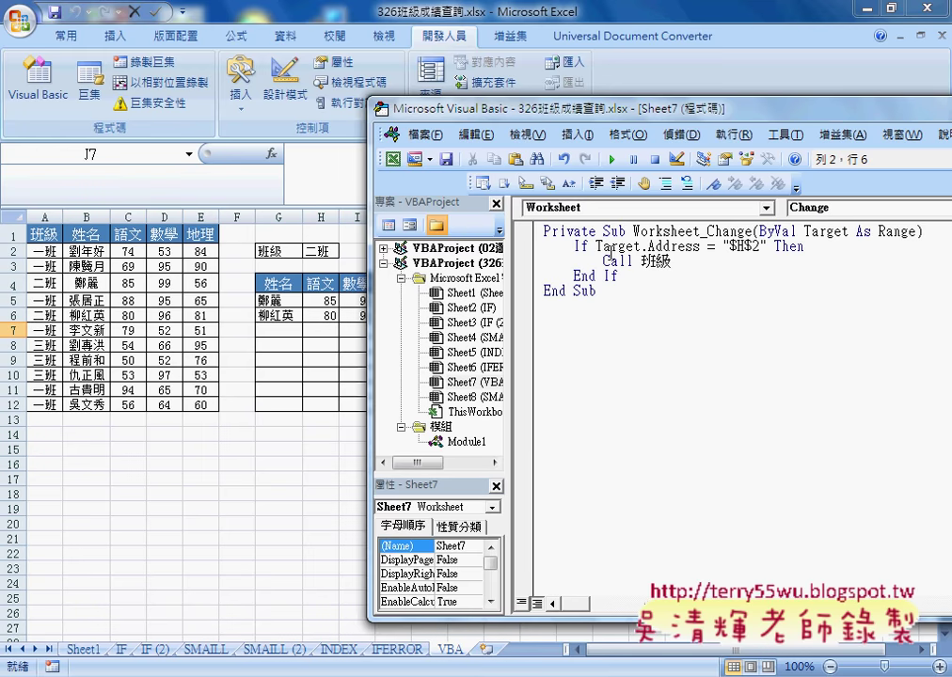
drag(596, 246, 767, 246)
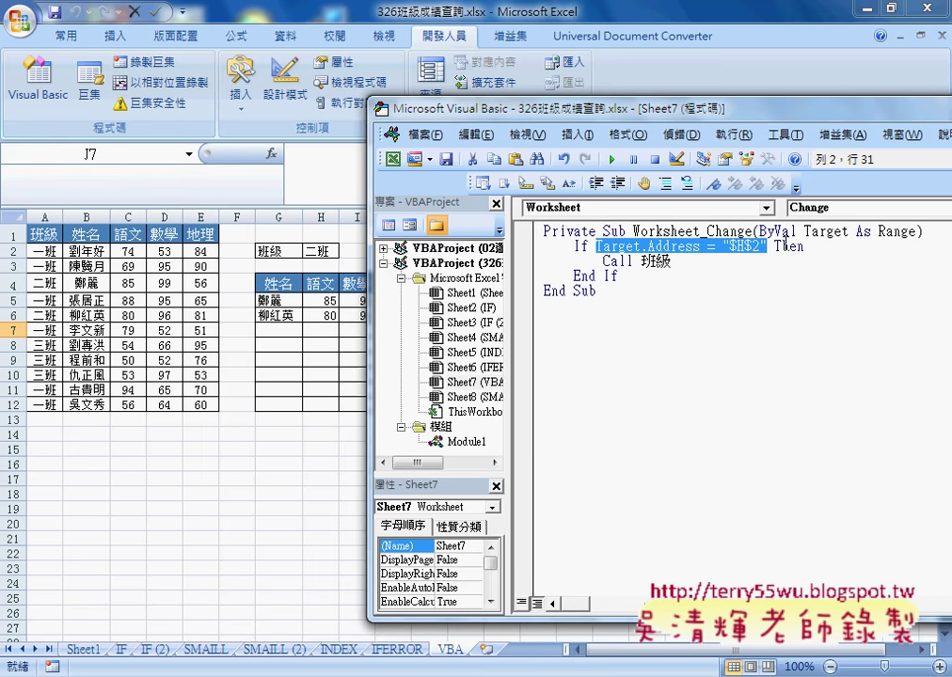
double_click(647, 262)
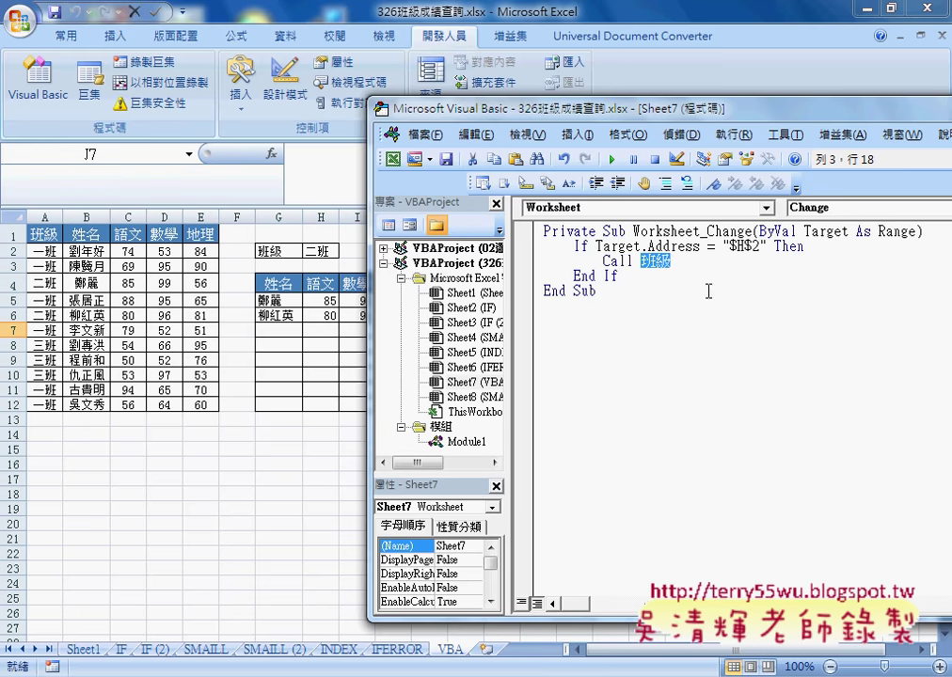
drag(722, 247, 766, 249)
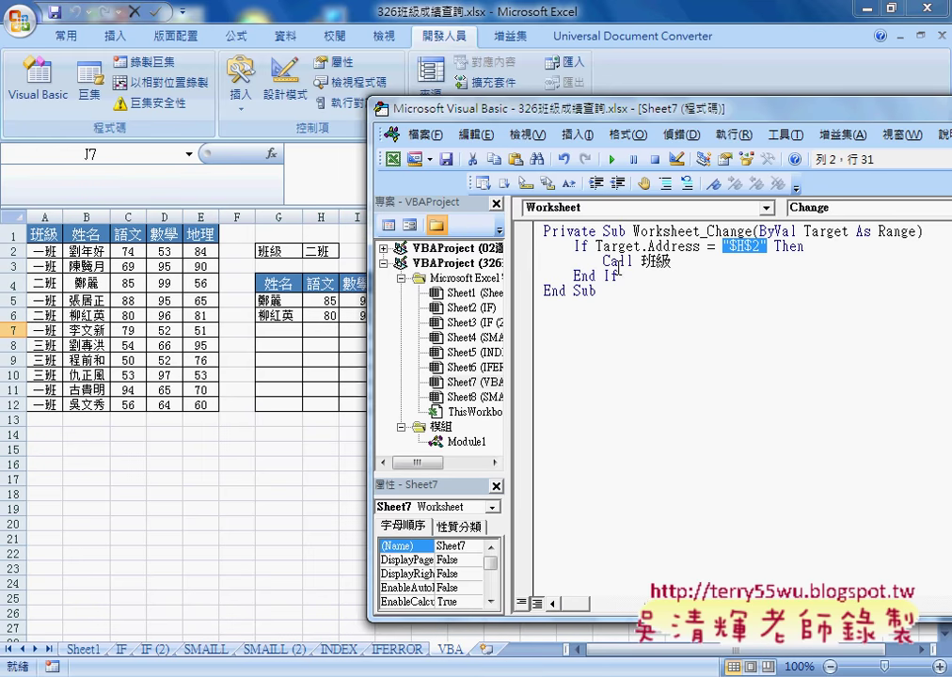
click(524, 247)
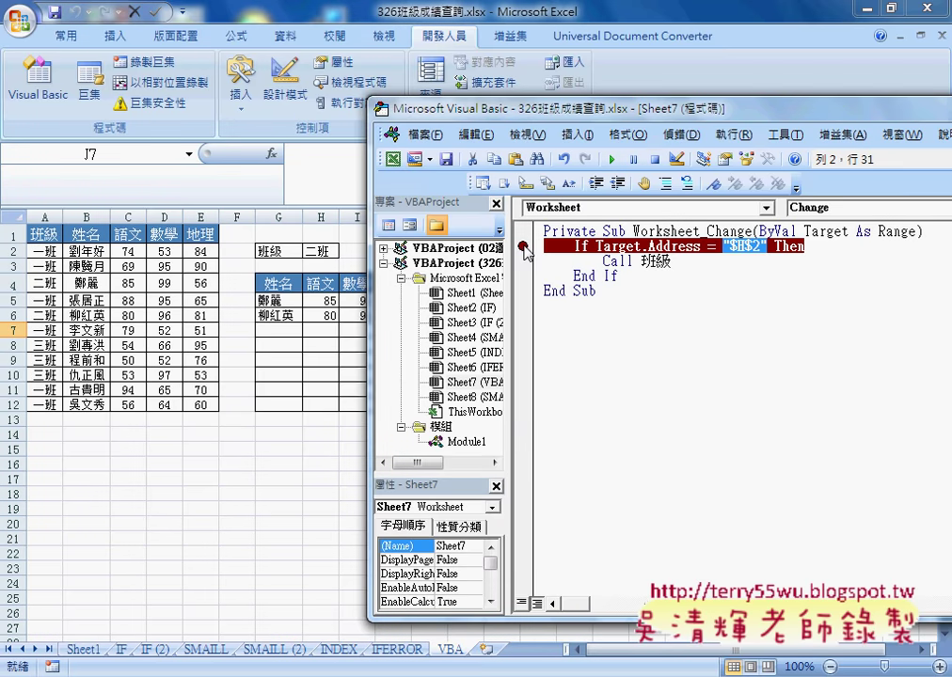
Return to the worksheet and open H2's class dropdown.
click(322, 268)
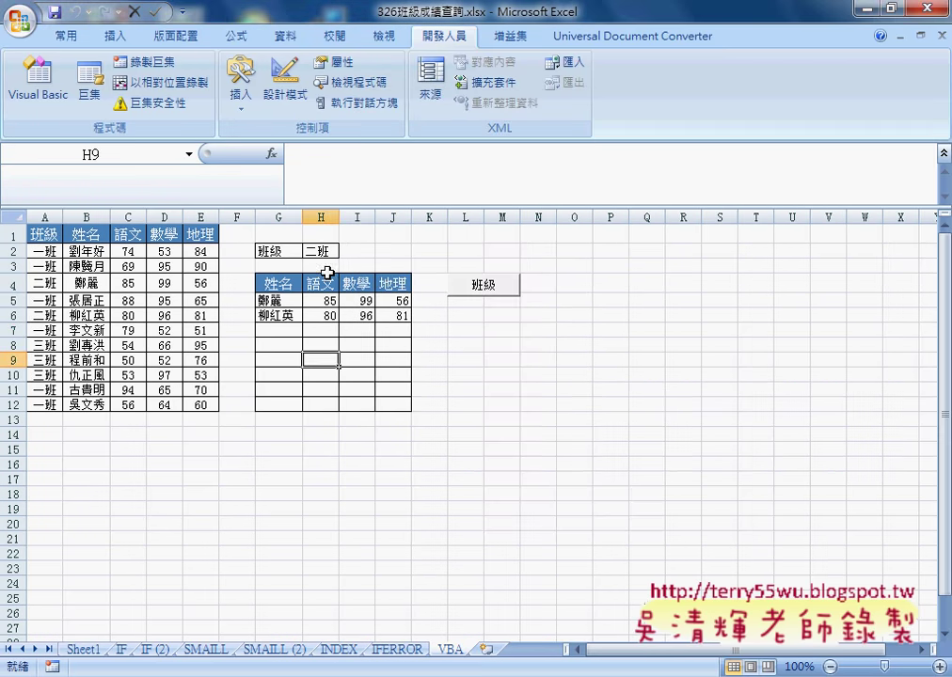
click(323, 251)
click(348, 252)
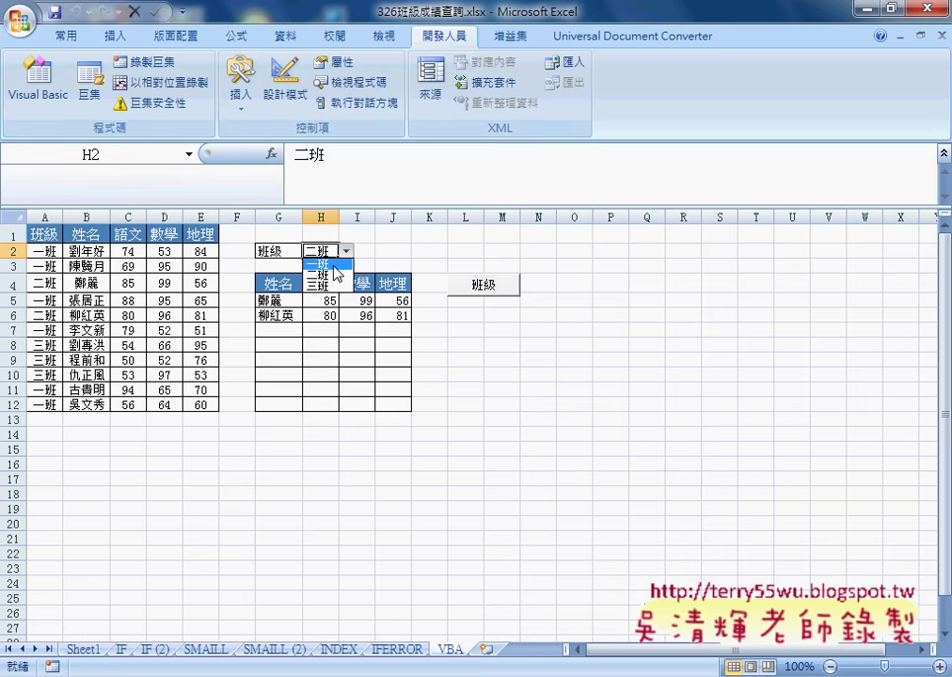
Choose 一班 in H2 to hit the breakpoint, then move the paused editor left.
click(333, 265)
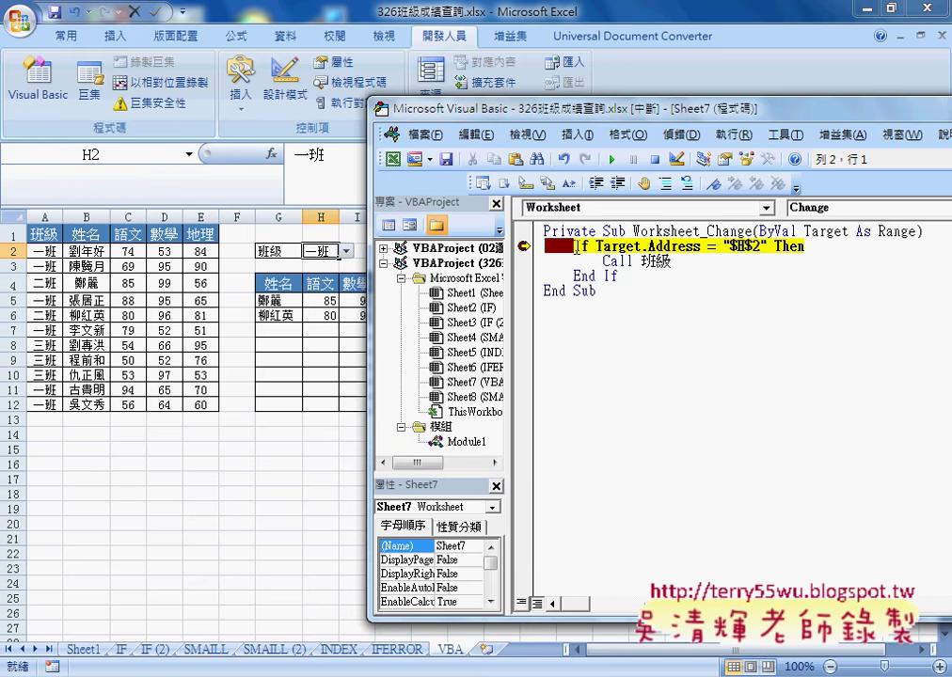
mouse_move(622, 247)
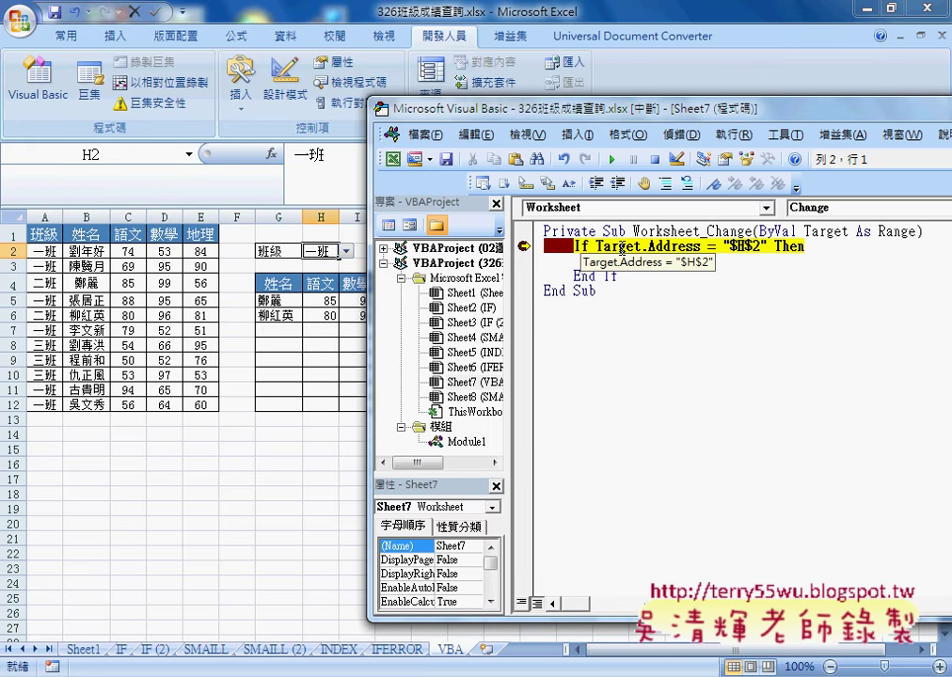
drag(564, 108, 319, 89)
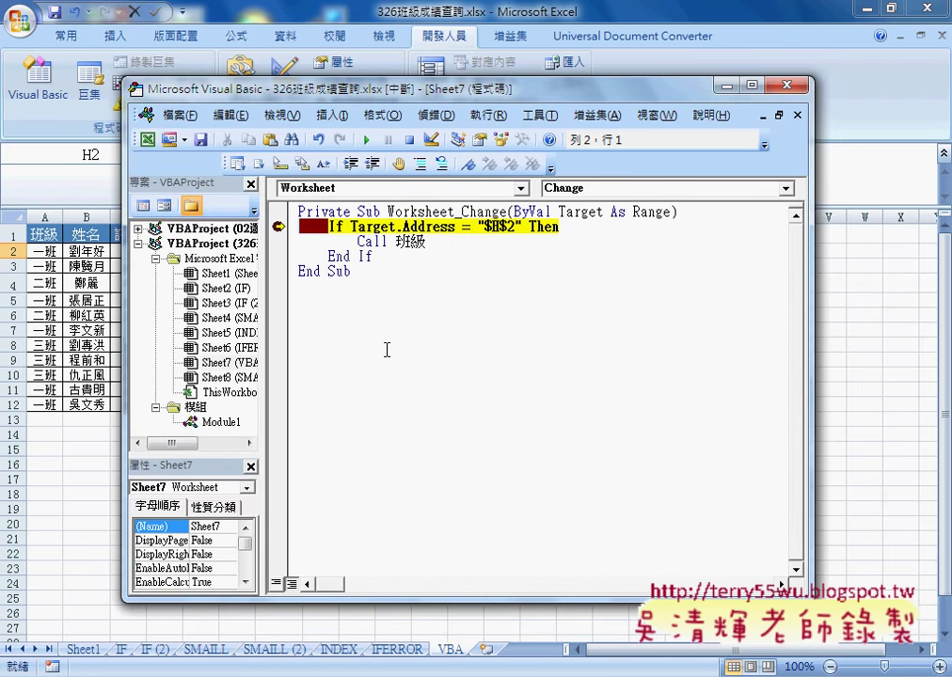
click(282, 115)
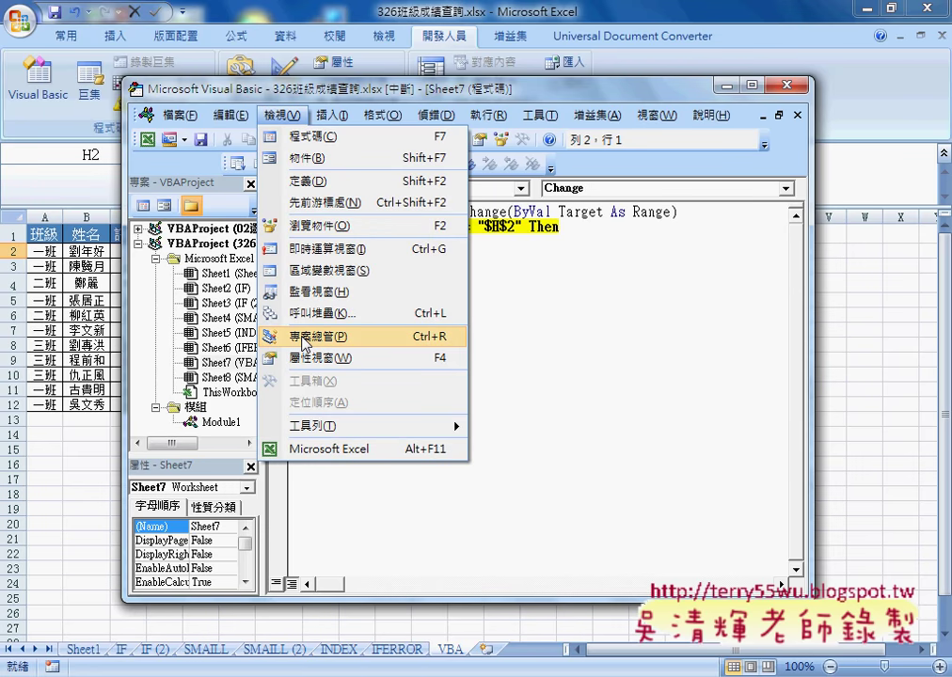
Show the Immediate window and evaluate ? target.Address, which prints $H$2.
click(312, 249)
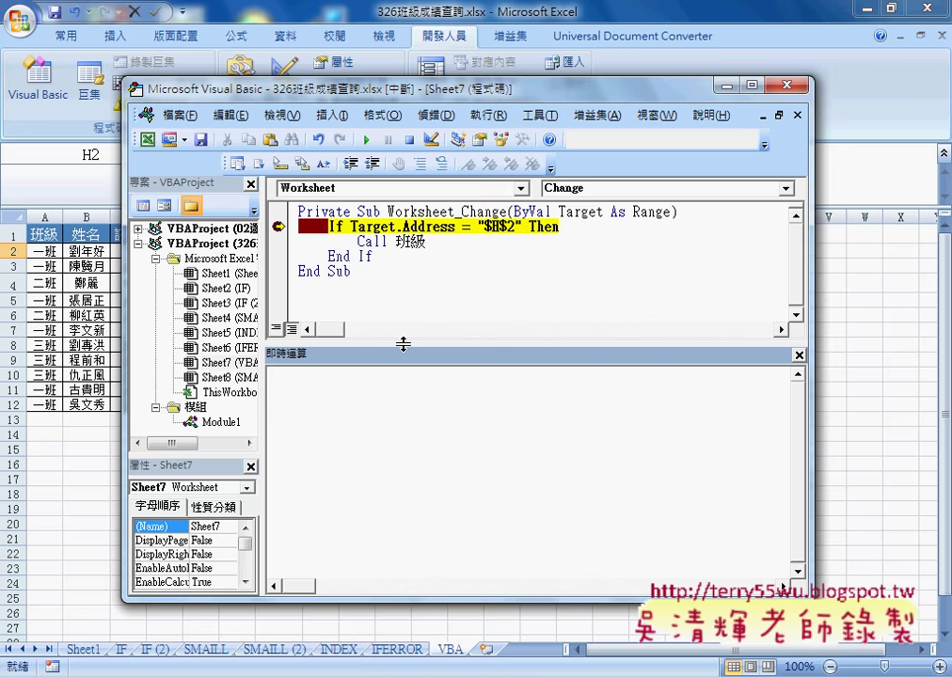
drag(402, 344, 403, 449)
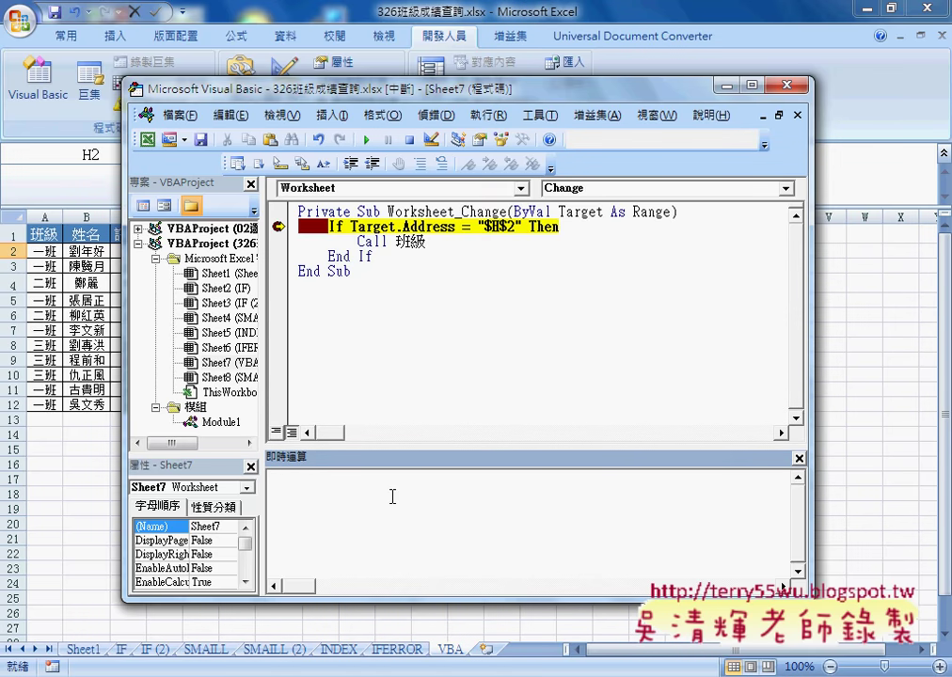
text(? )
text(ta)
text(rge)
text(t.)
key(Down)
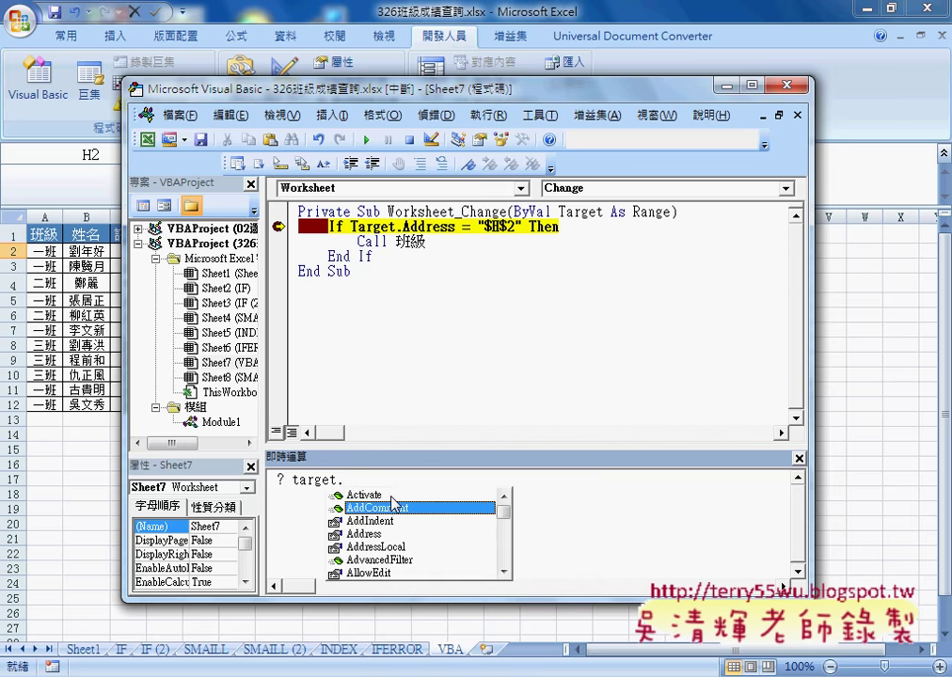
key(Down)
key(Down)
key(space)
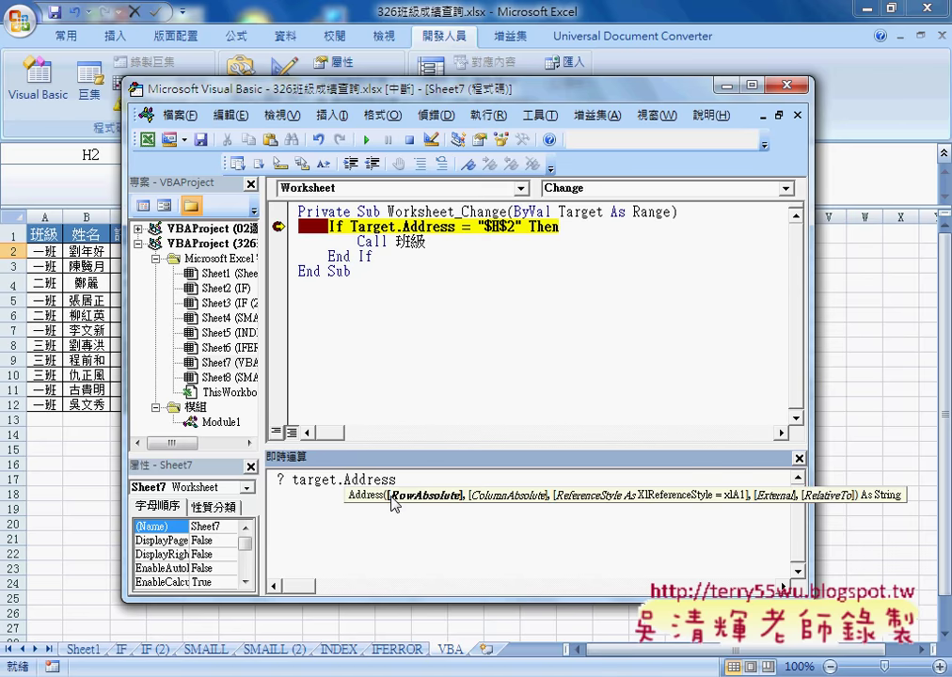
key(Return)
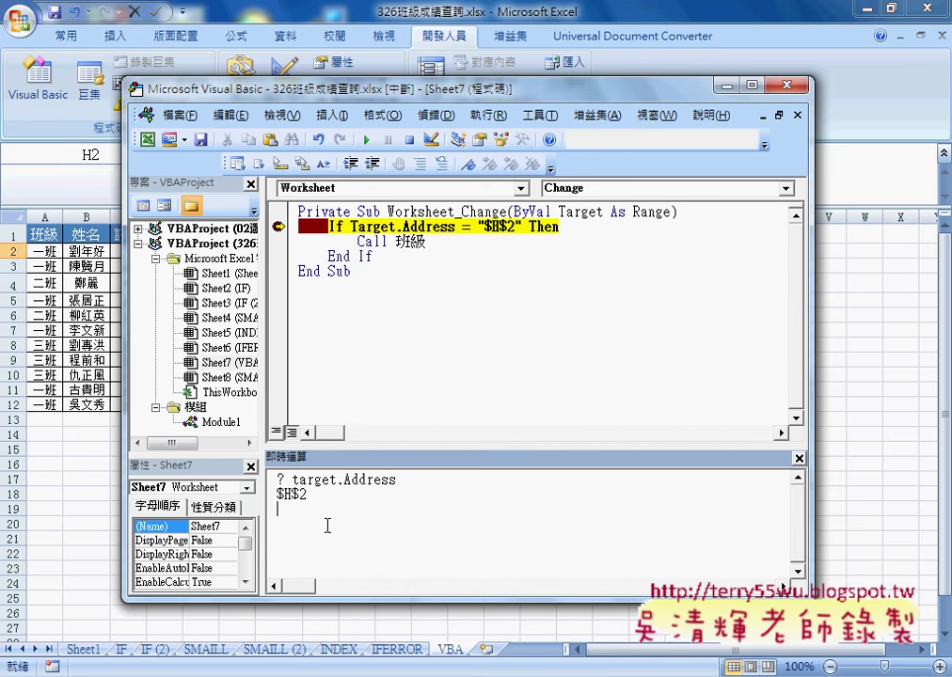
Change the query to ? target.Value, which prints 一班.
double_click(312, 494)
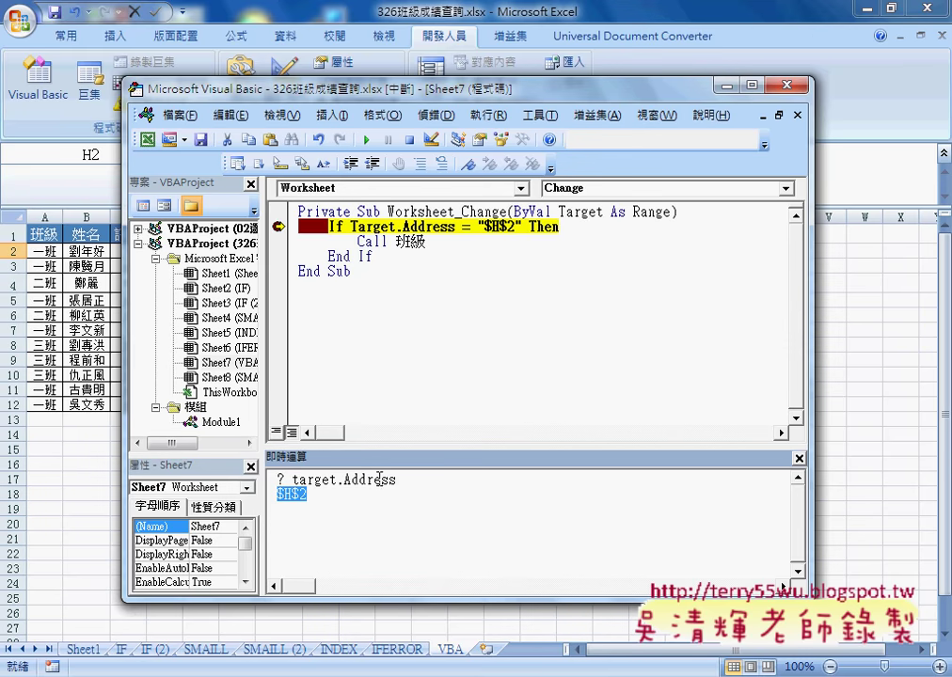
drag(337, 481, 407, 480)
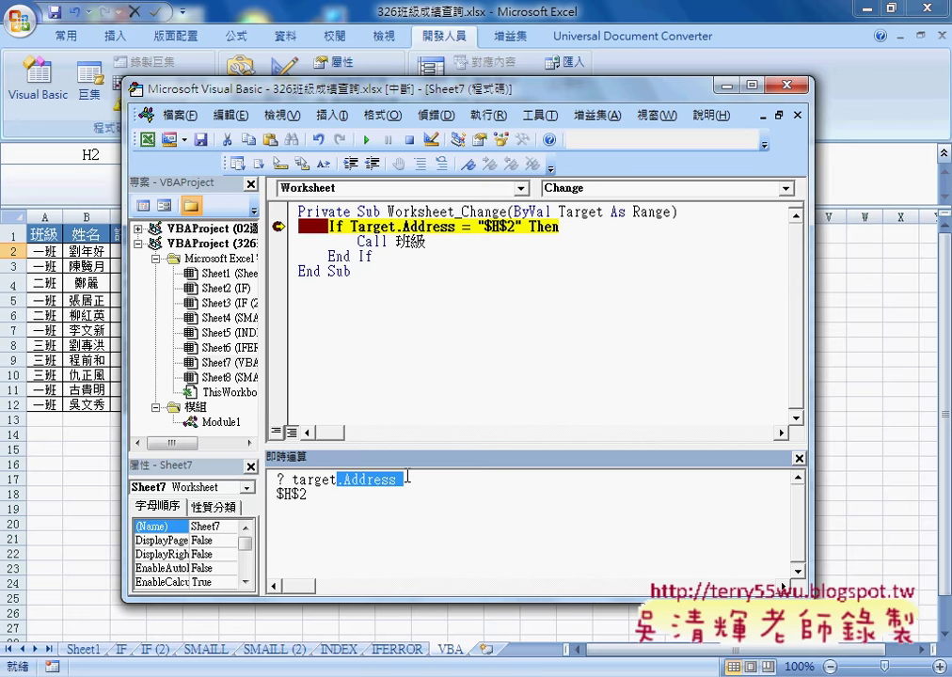
text(.v)
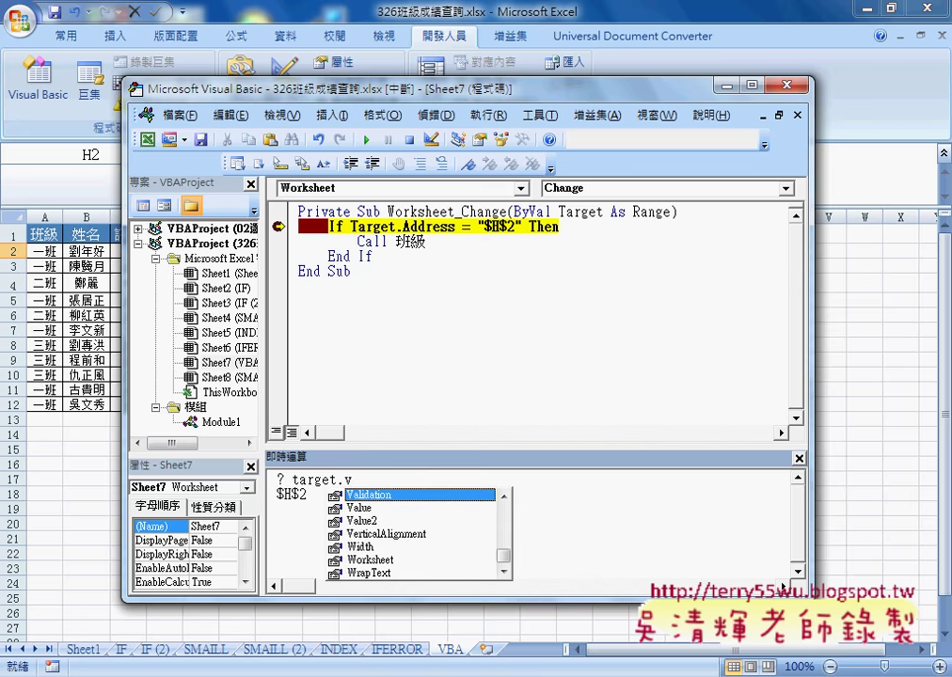
text(alue)
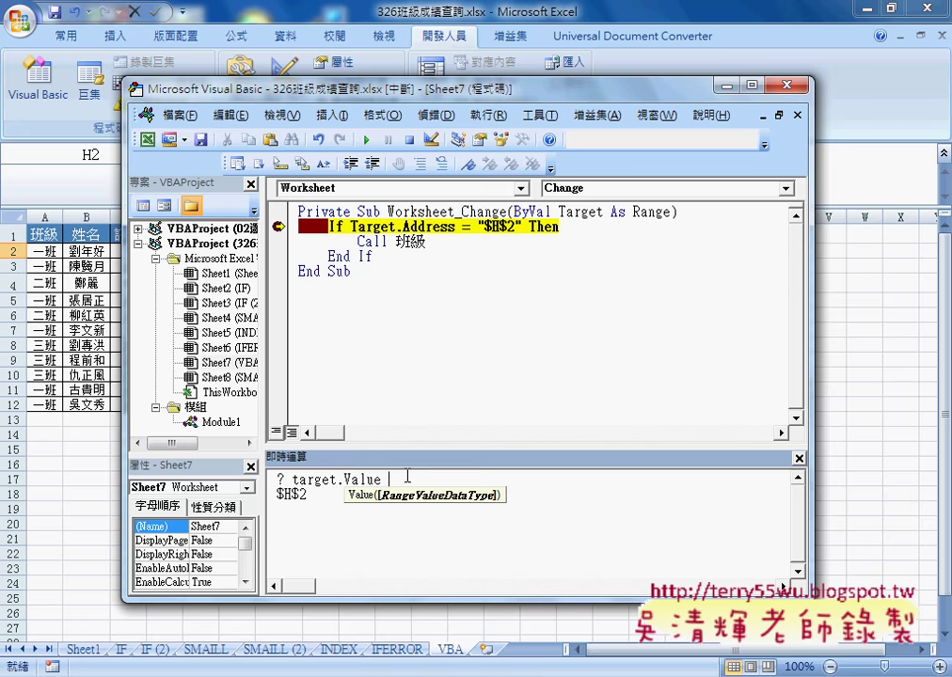
key(Return)
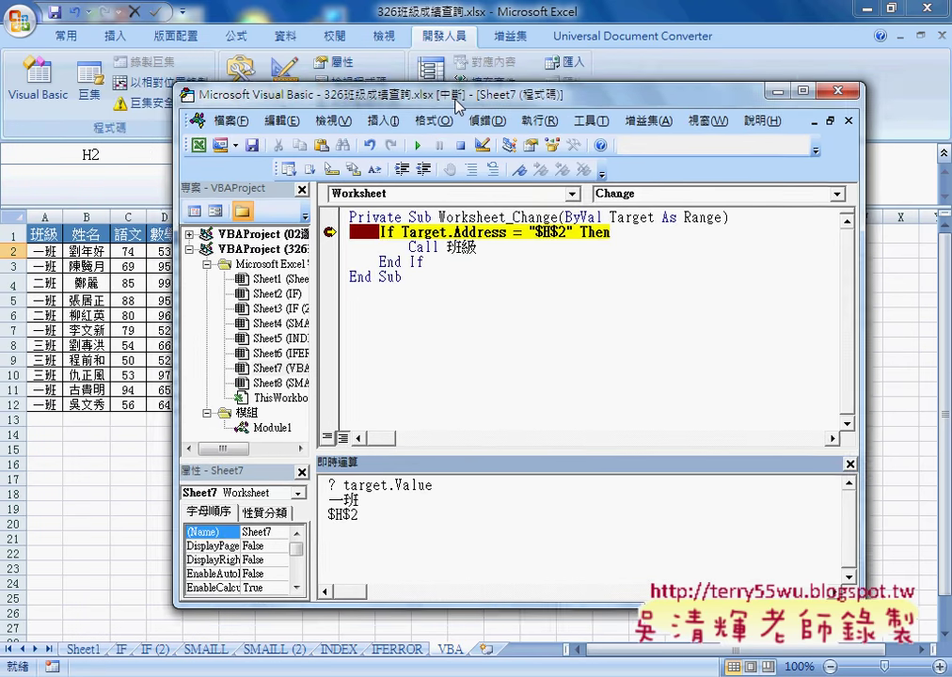
Browse Target's member suggestions in the Immediate window down to ClearContents.
drag(272, 84, 476, 94)
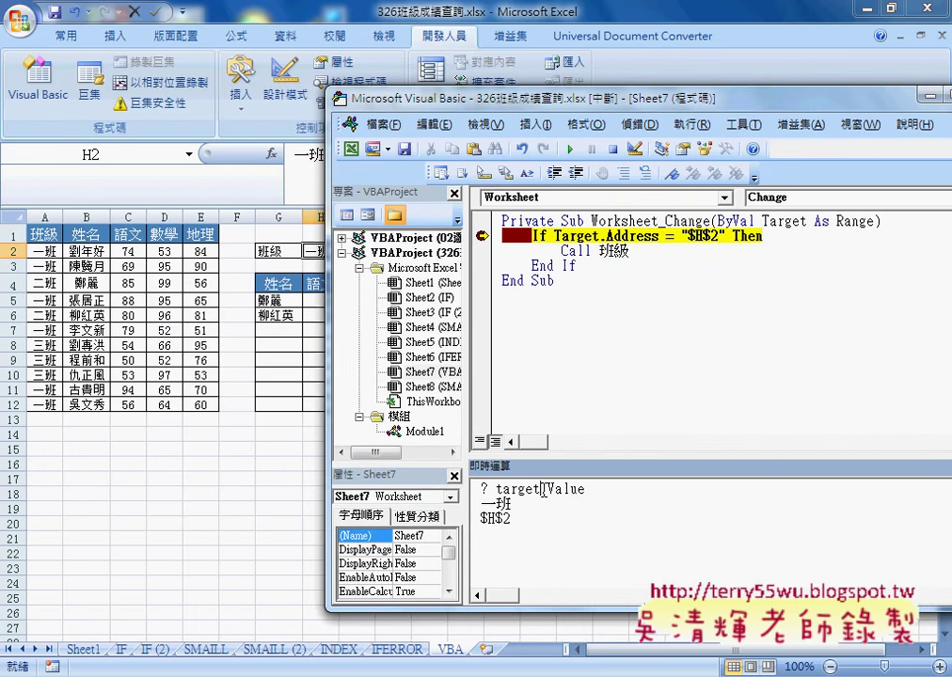
drag(541, 489, 634, 492)
text(.)
key(Down)
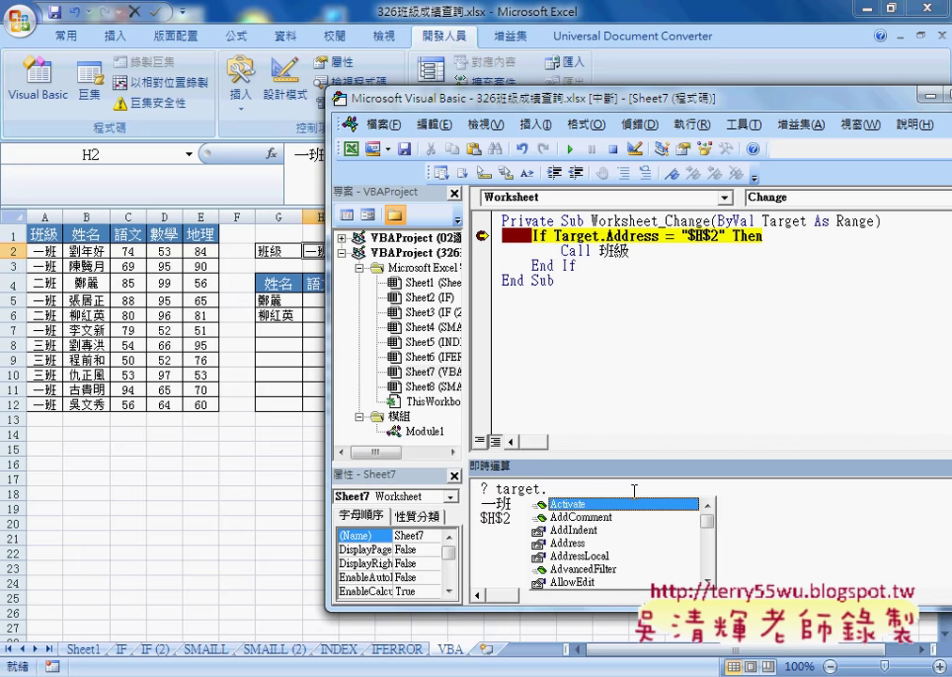
key(Down)
key(Down)
key(Down)
key(Down)
key(Down)
key(Down)
key(Down)
key(Down)
key(Down)
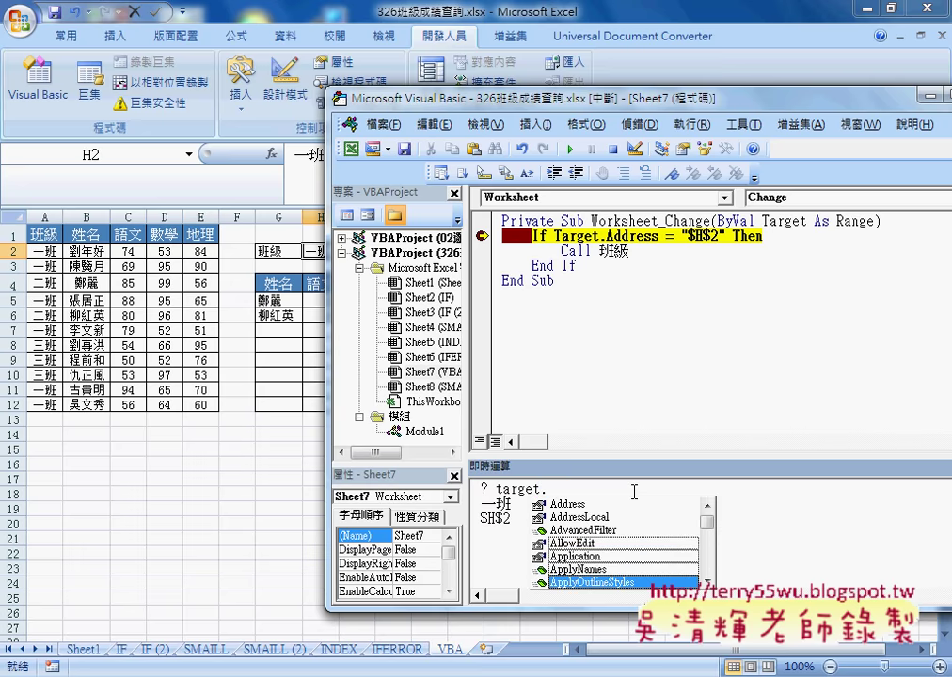
key(Down)
key(Down)
key(Down)
key(Down)
key(Down)
key(Down)
key(Down)
key(Down)
key(Down)
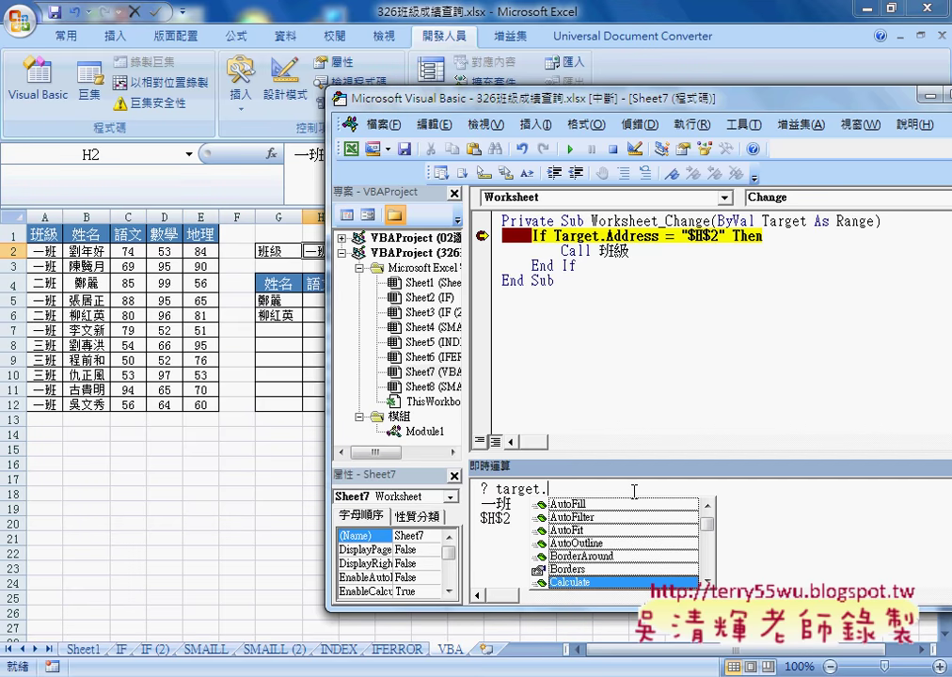
key(Down)
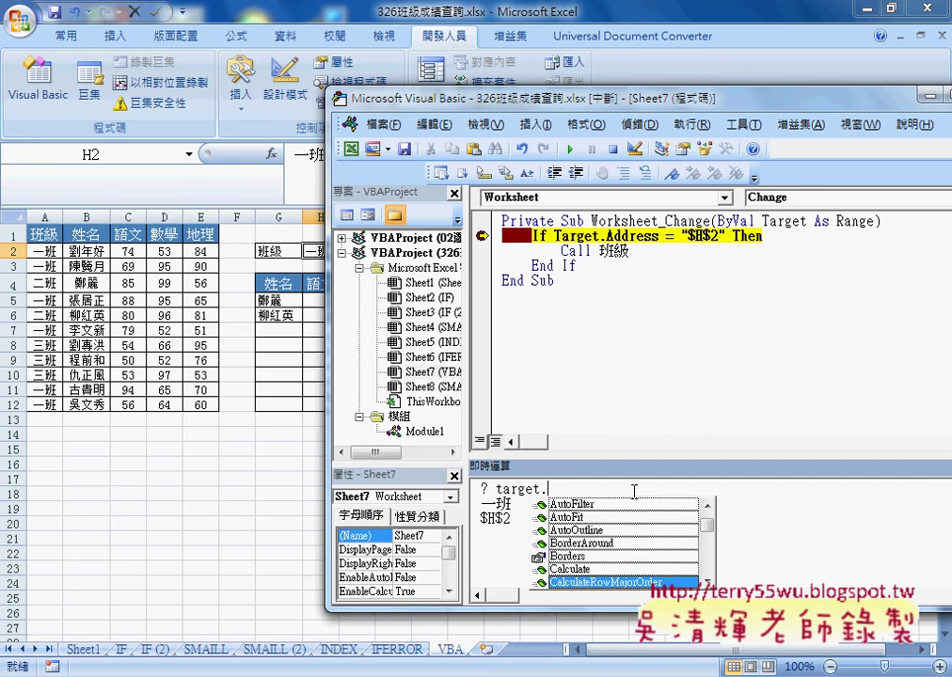
key(Down)
key(Down)
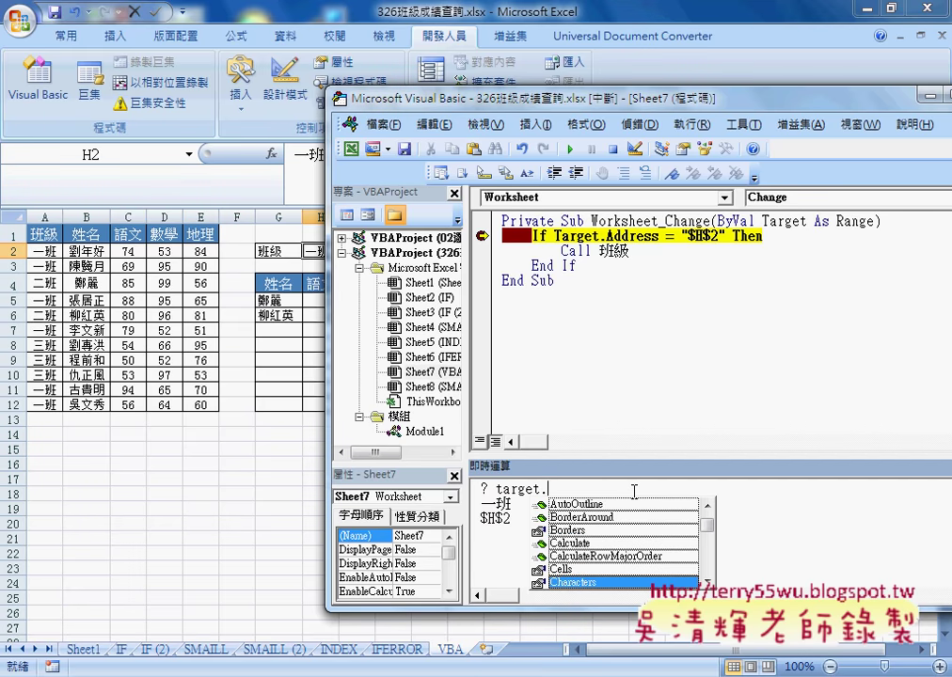
key(Down)
key(Down)
key(Down)
key(Down)
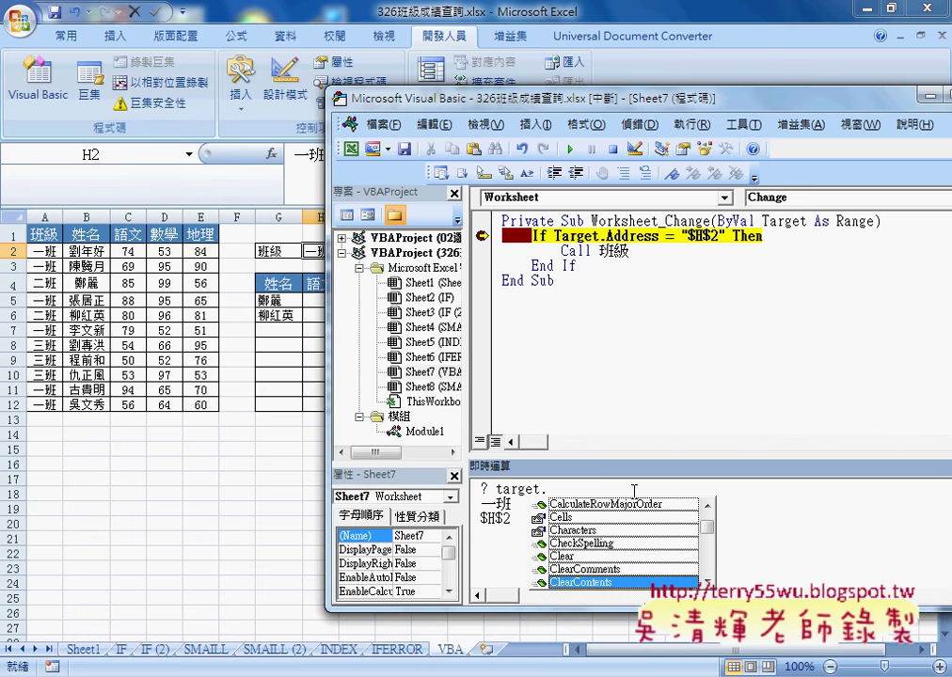
Dismiss the suggestion list and close the Immediate window.
key(Escape)
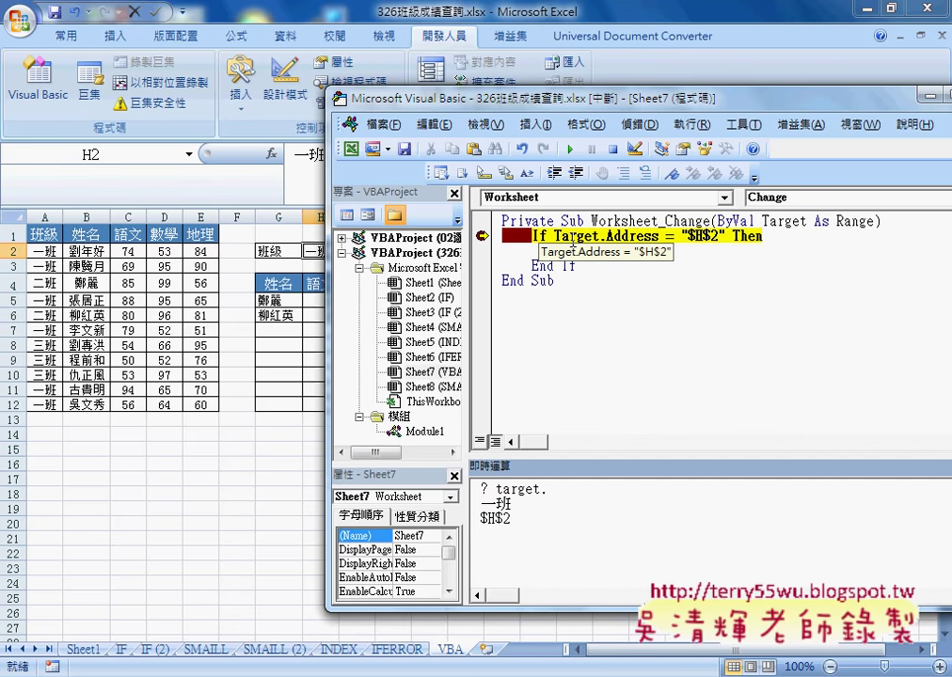
drag(591, 109, 455, 111)
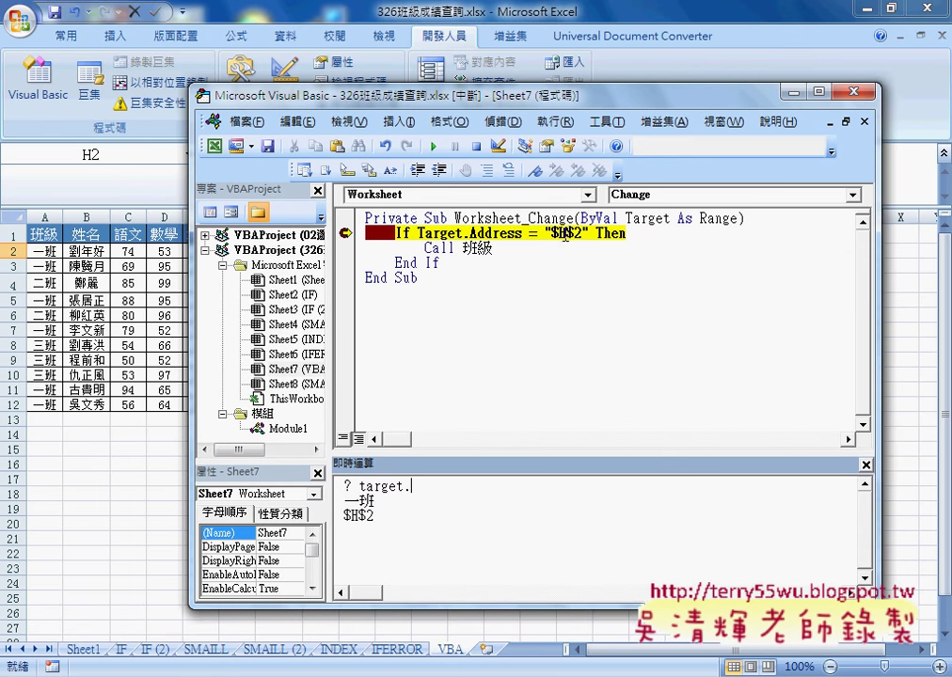
click(865, 465)
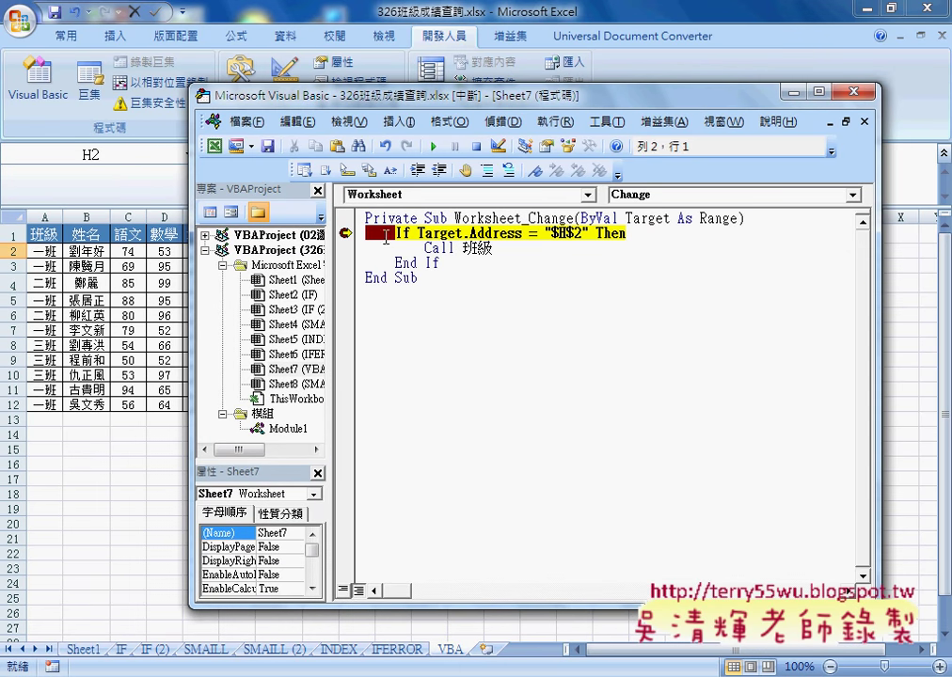
Continue the paused macro, remove the If-line breakpoint, and let it finish.
drag(475, 96, 656, 108)
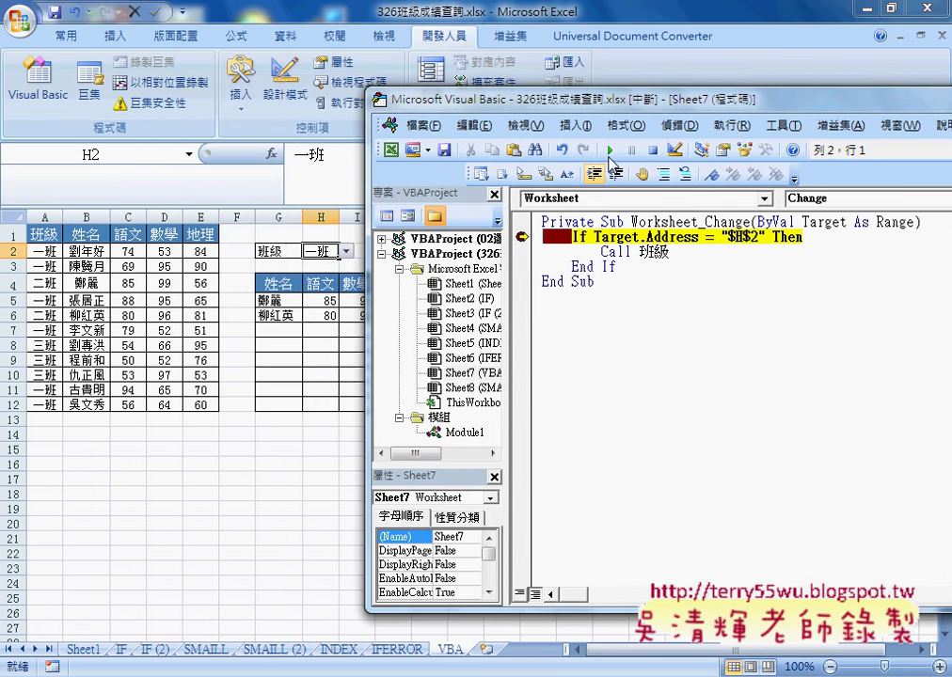
click(616, 152)
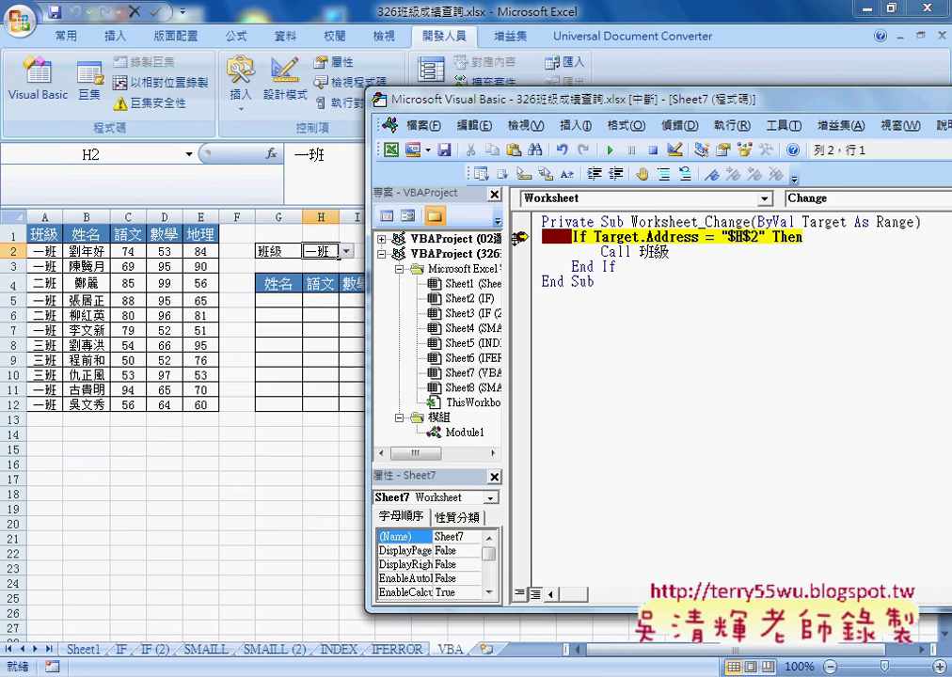
click(523, 238)
click(612, 153)
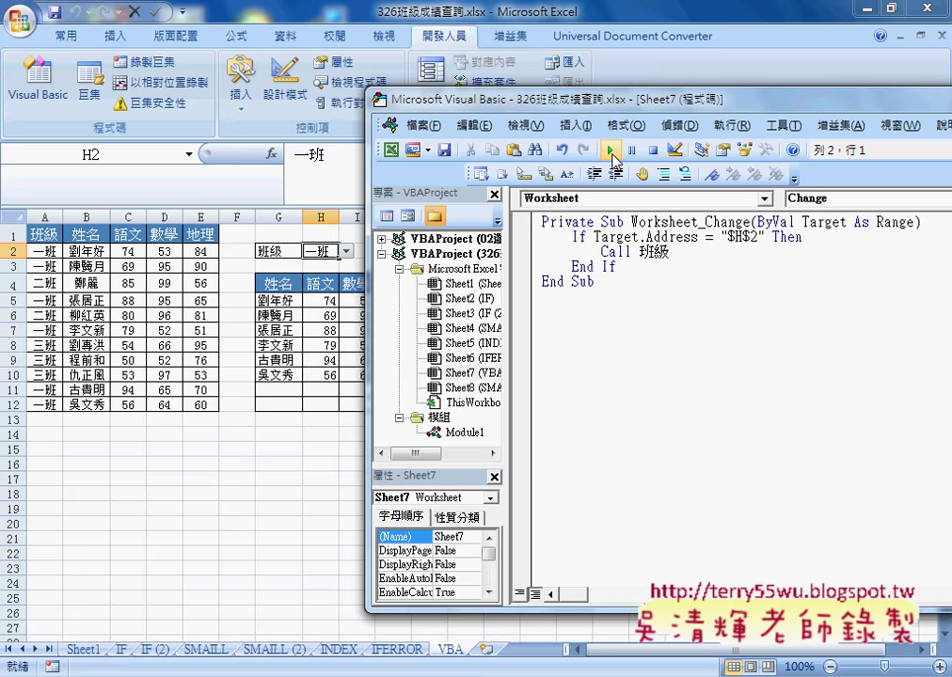
Cut the 班級 button off the worksheet.
drag(274, 306, 393, 376)
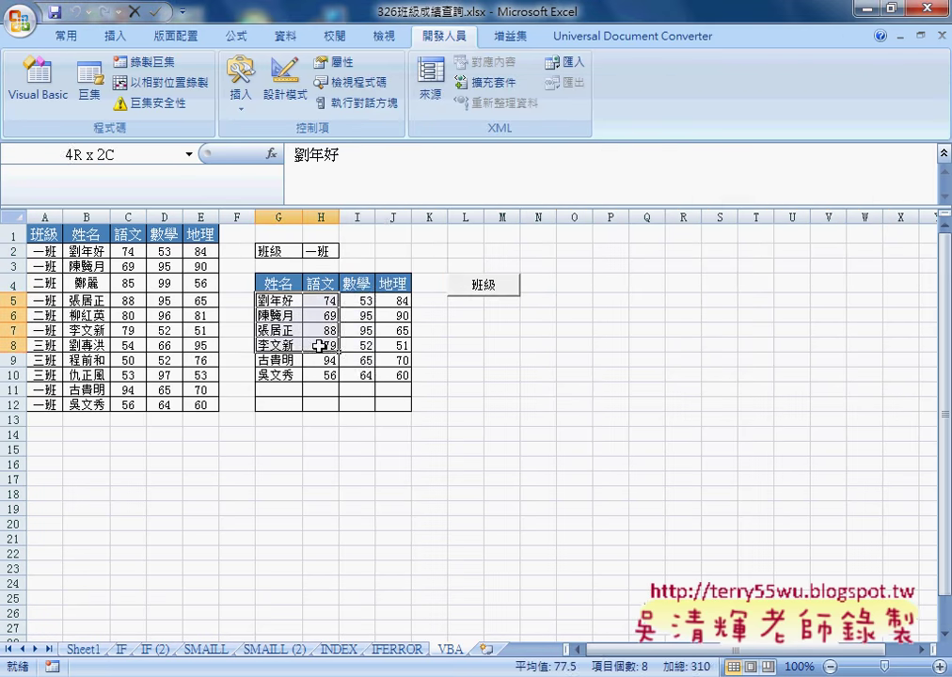
right_click(496, 290)
click(530, 294)
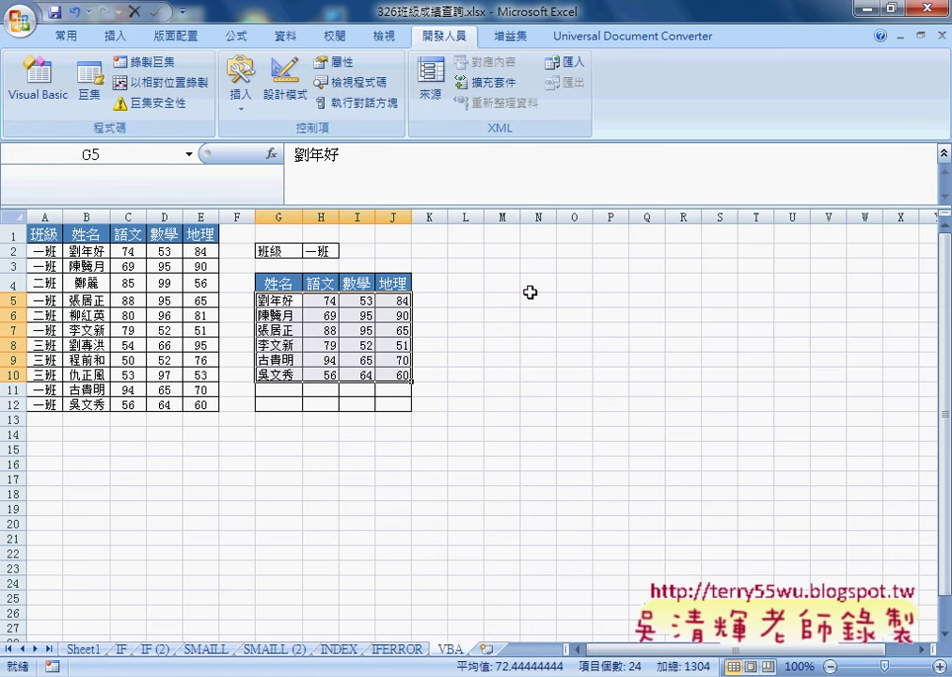
click(320, 252)
click(347, 252)
click(337, 275)
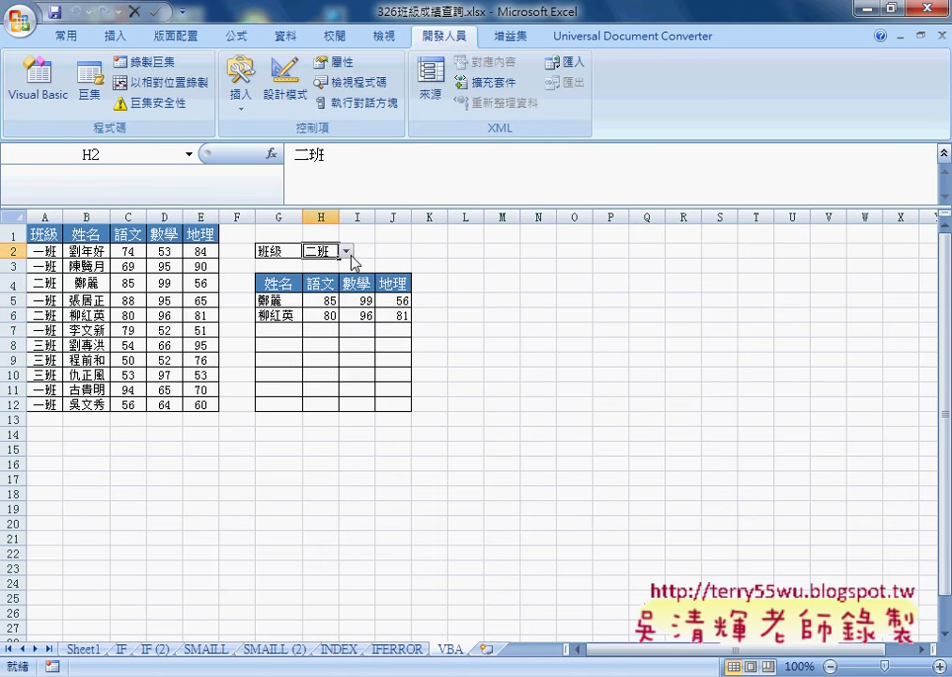
click(346, 251)
click(345, 284)
click(346, 251)
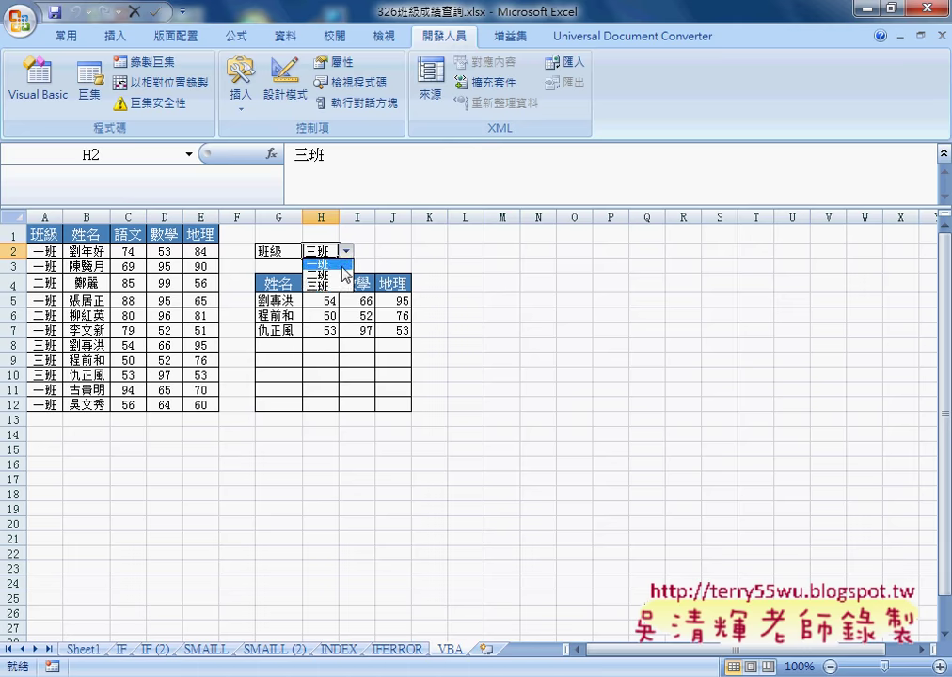
click(335, 268)
click(353, 254)
click(325, 252)
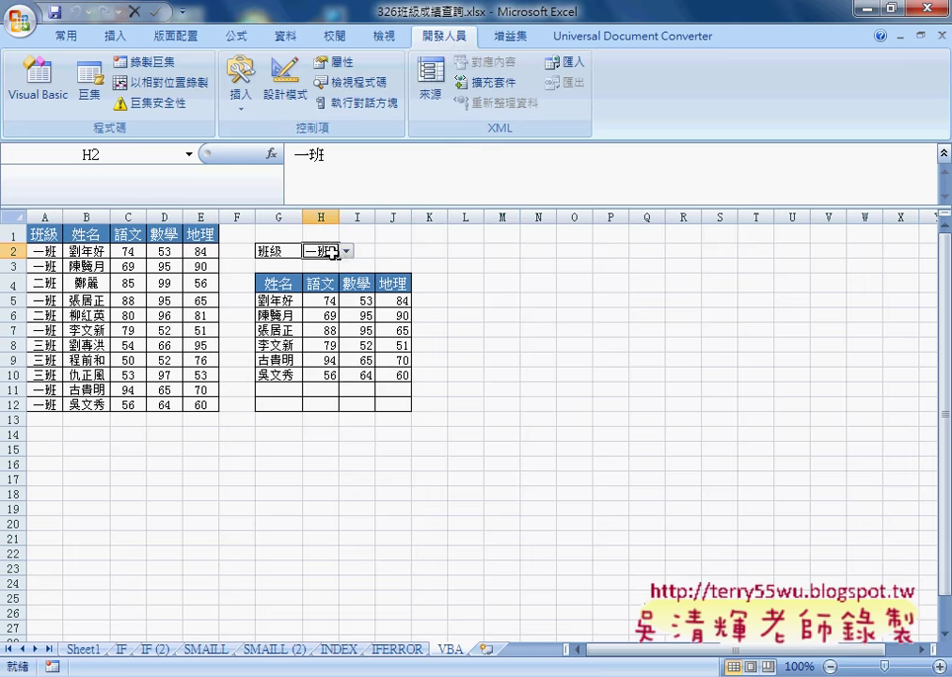
click(346, 251)
click(340, 275)
click(346, 251)
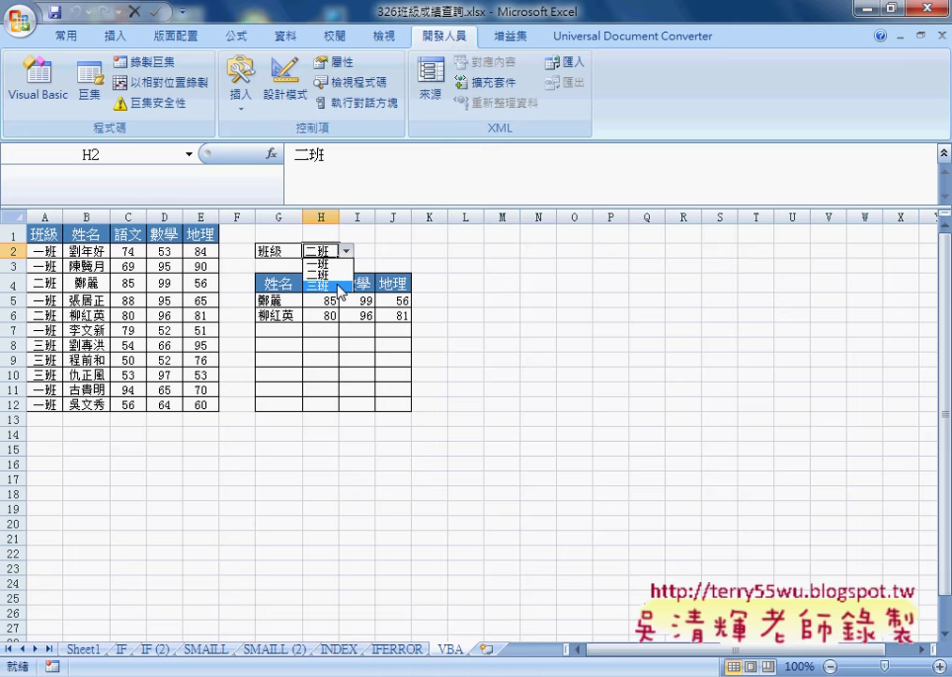
click(336, 284)
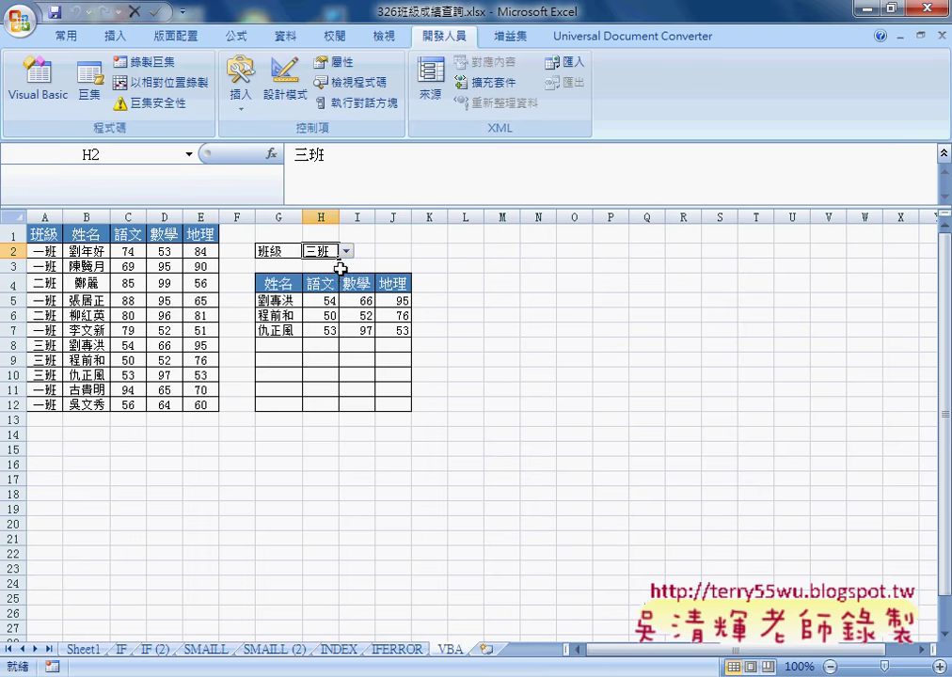
click(346, 252)
click(340, 264)
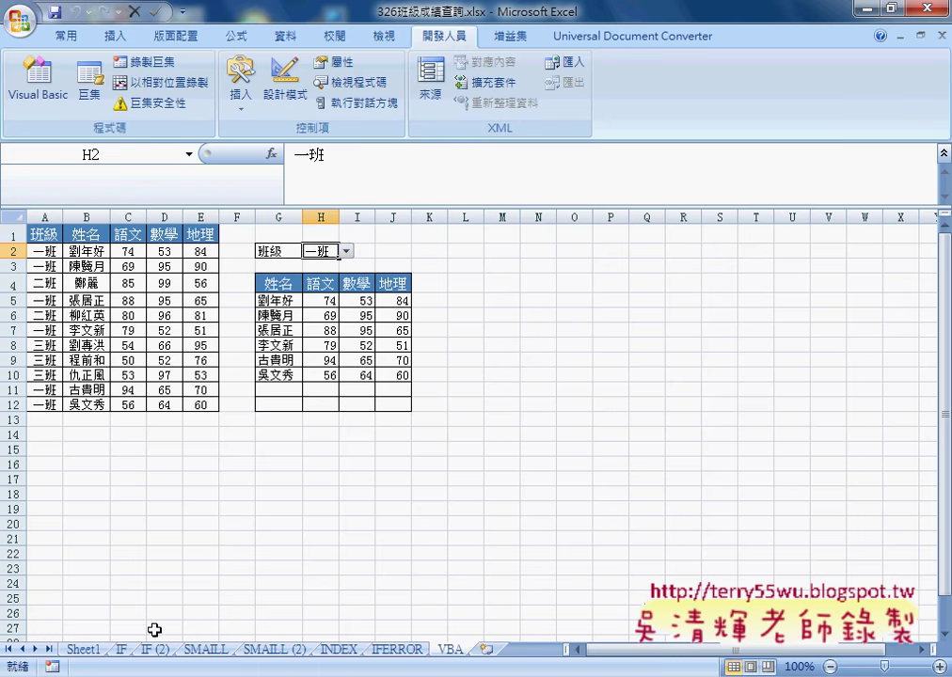
click(393, 650)
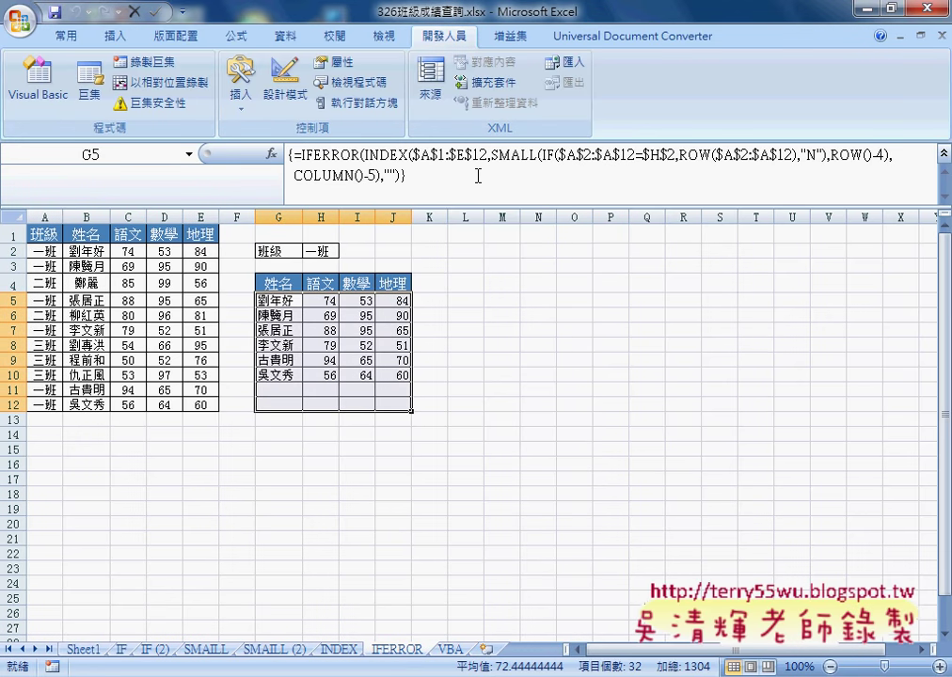
click(453, 650)
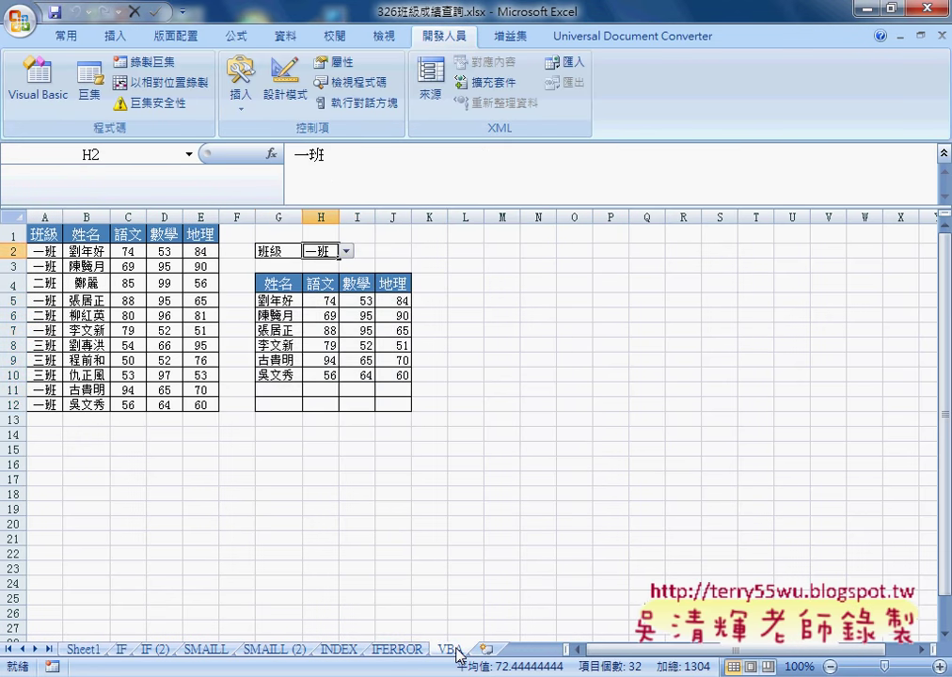
click(402, 650)
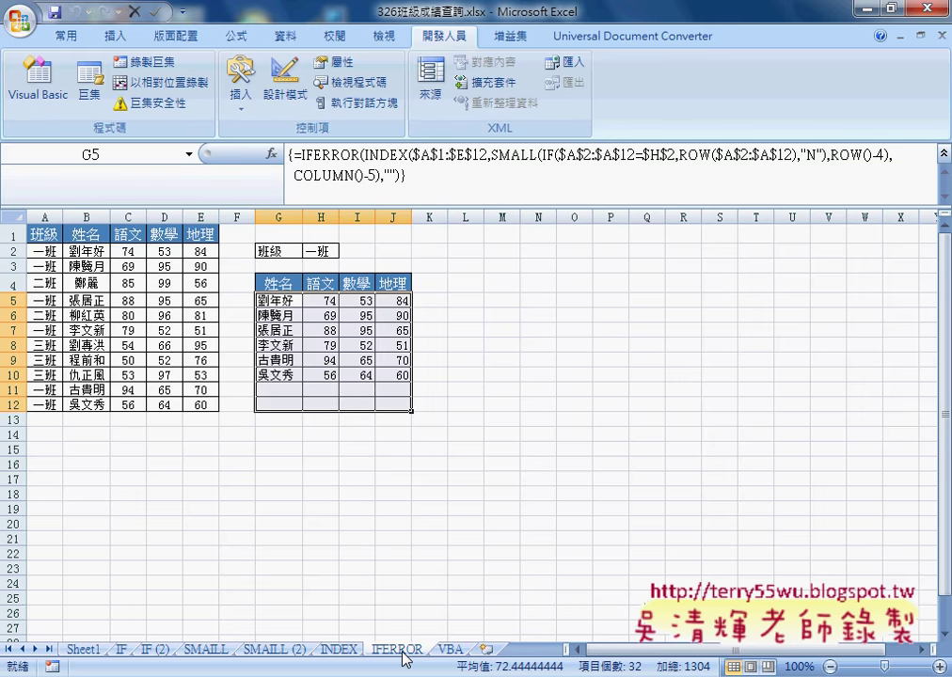
click(449, 650)
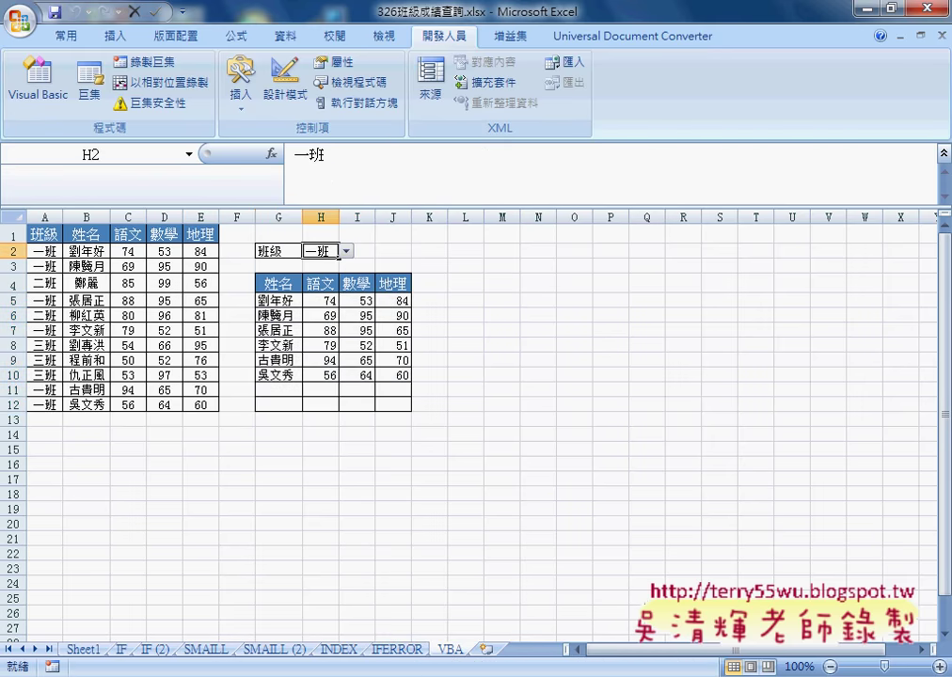
Open Module1's 班級 macro and place the cursor on the empty line after it.
click(470, 574)
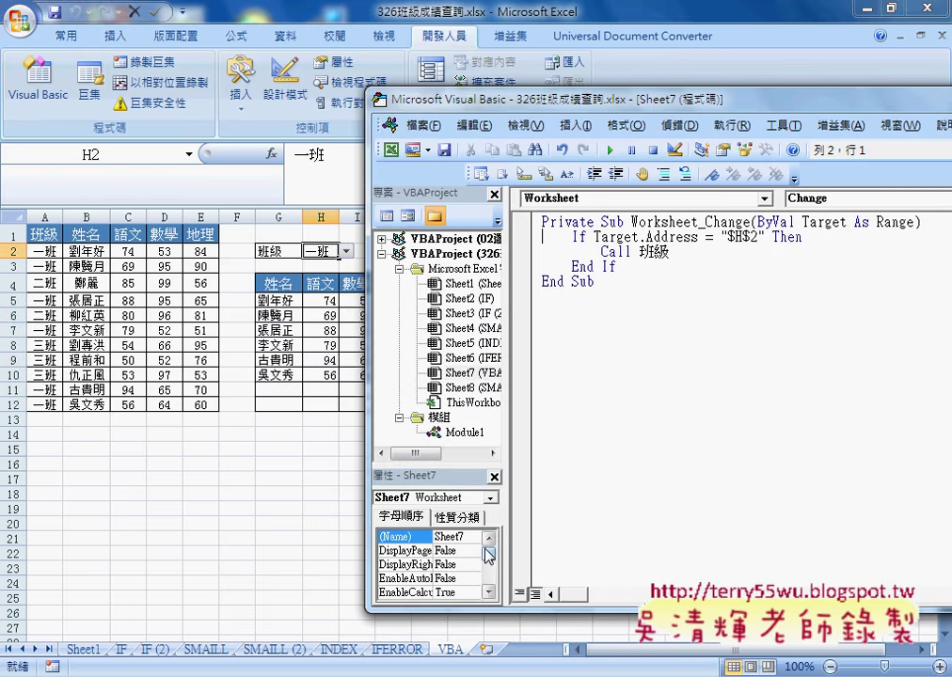
double_click(461, 432)
click(651, 453)
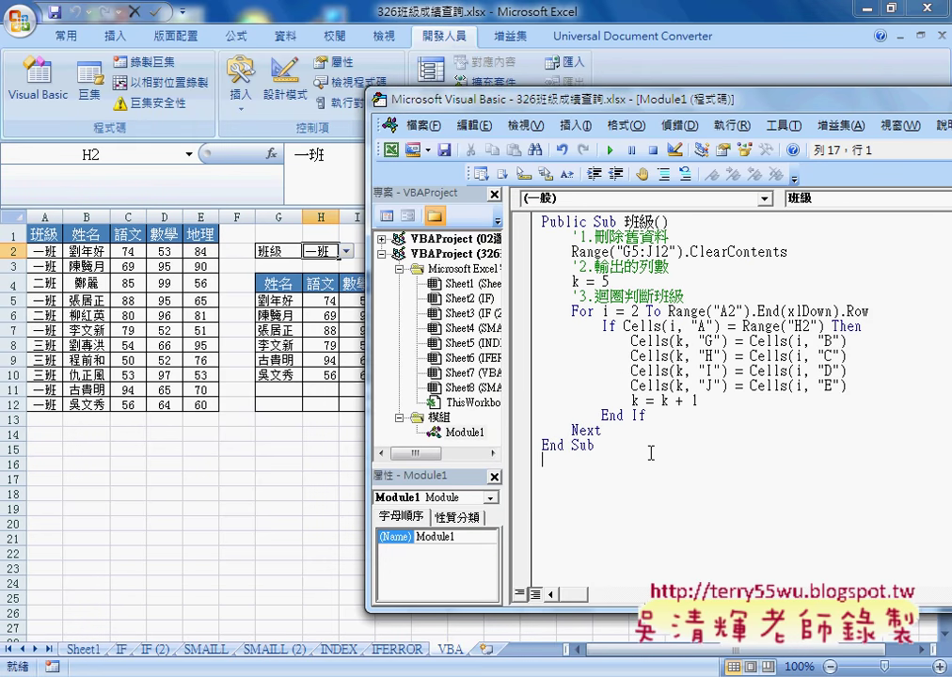